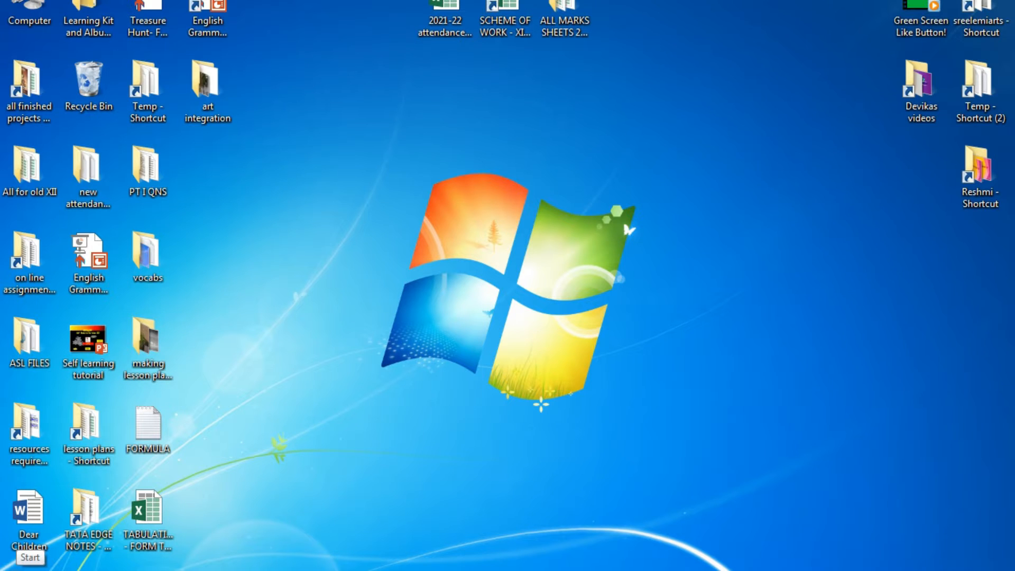
- Launch Excel 2013 from the Windows 7 Start menu and create a blank workbook
left_click(17, 569)
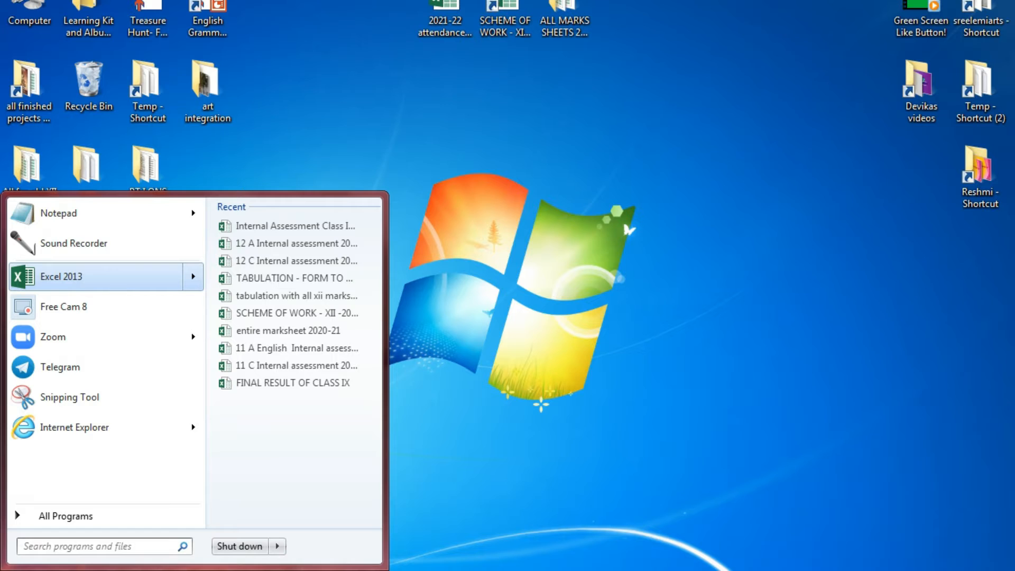
left_click(89, 276)
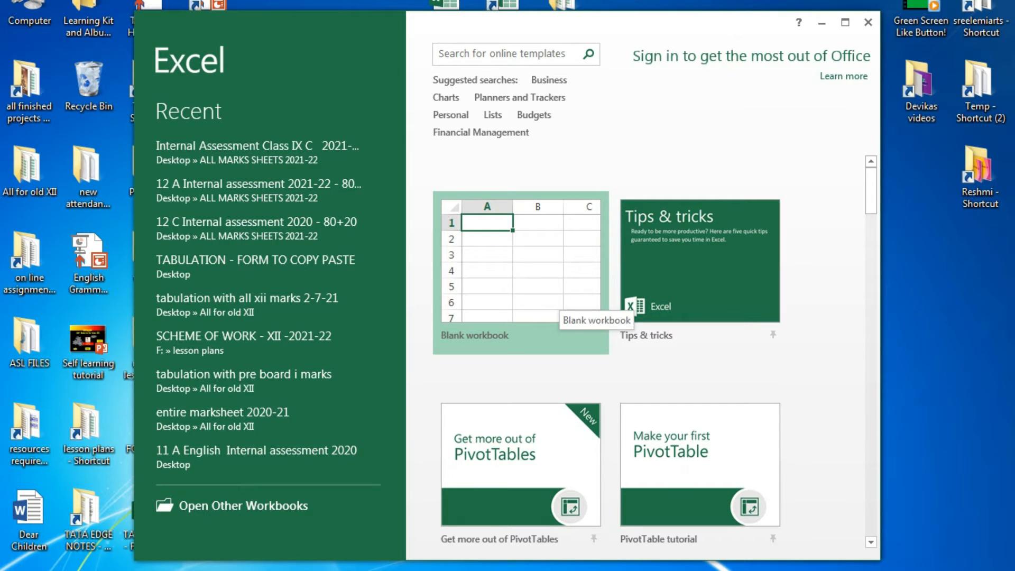
left_click(536, 294)
left_click(536, 293)
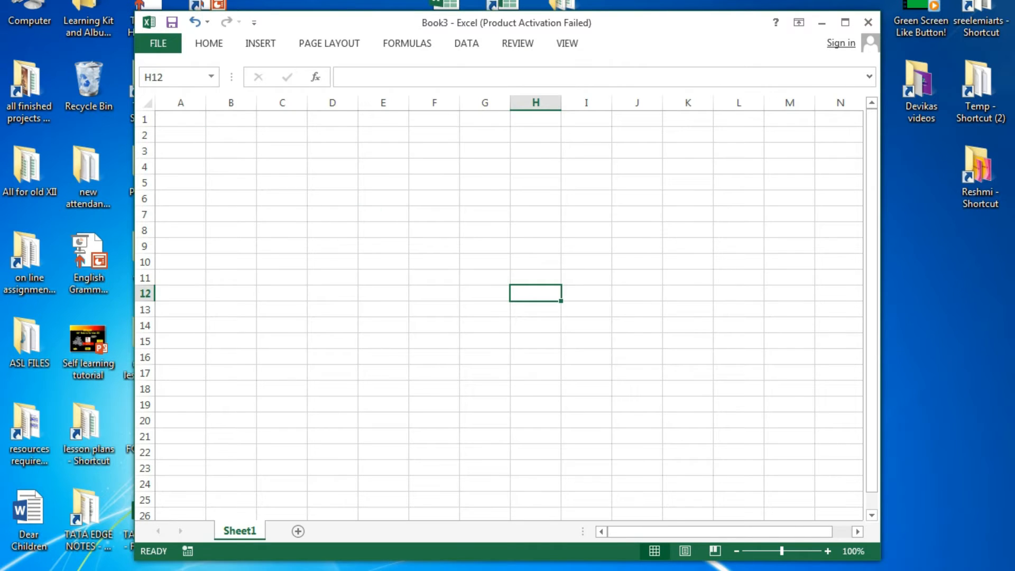
- Maximize Excel, add Sheet2 through Sheet5, and return to Sheet1
left_click(846, 22)
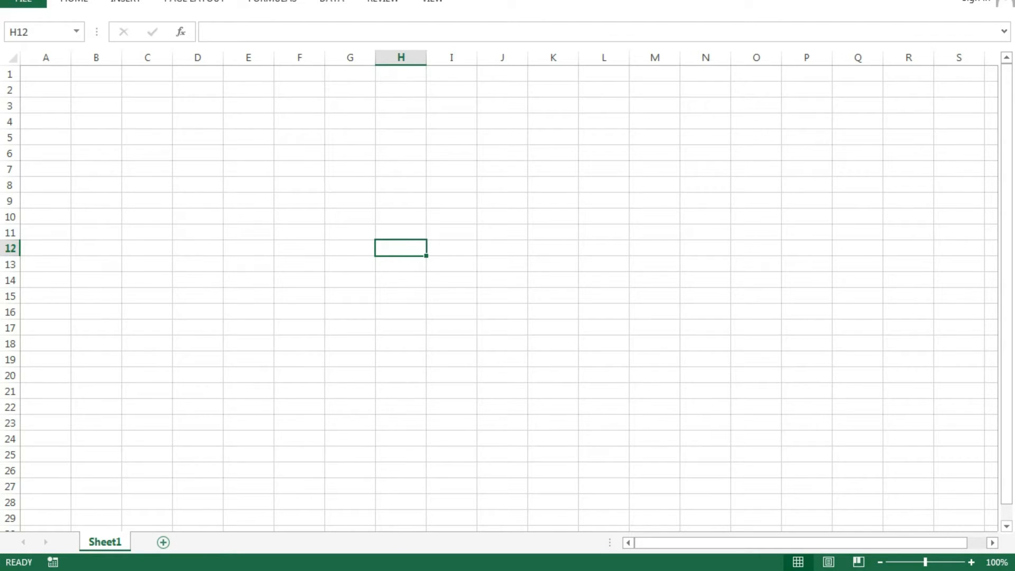
left_click(163, 542)
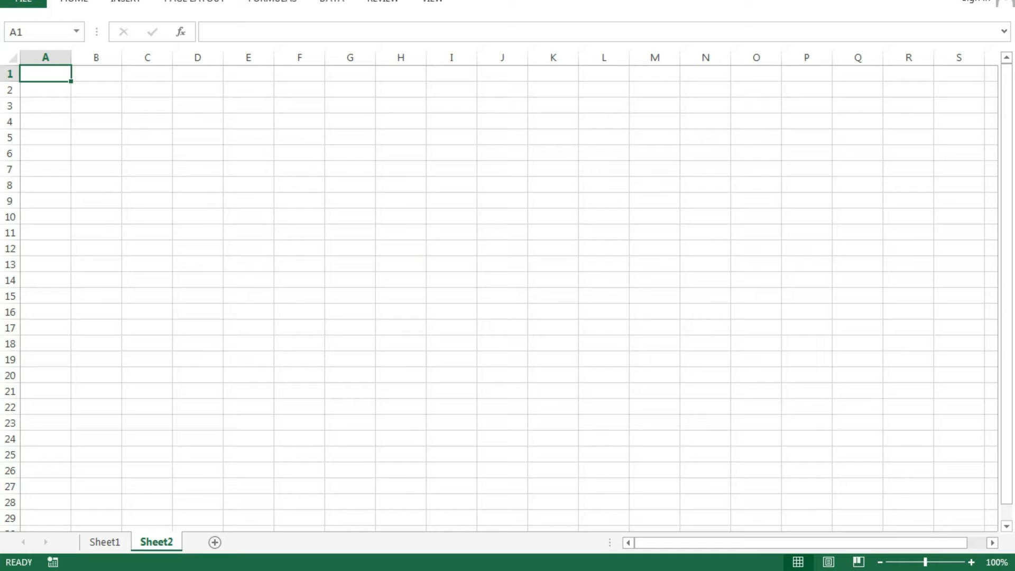
left_click(215, 542)
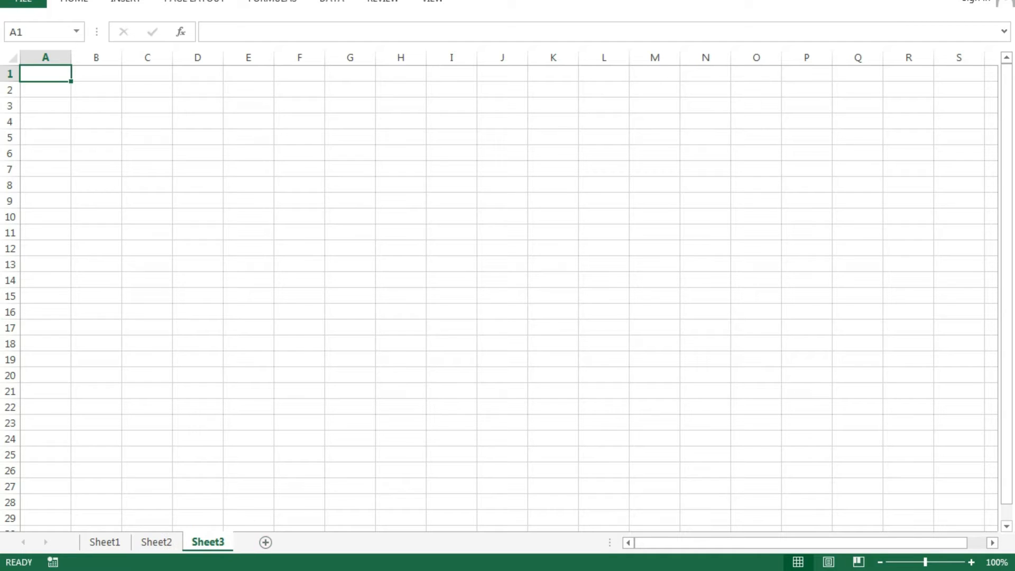
left_click(266, 542)
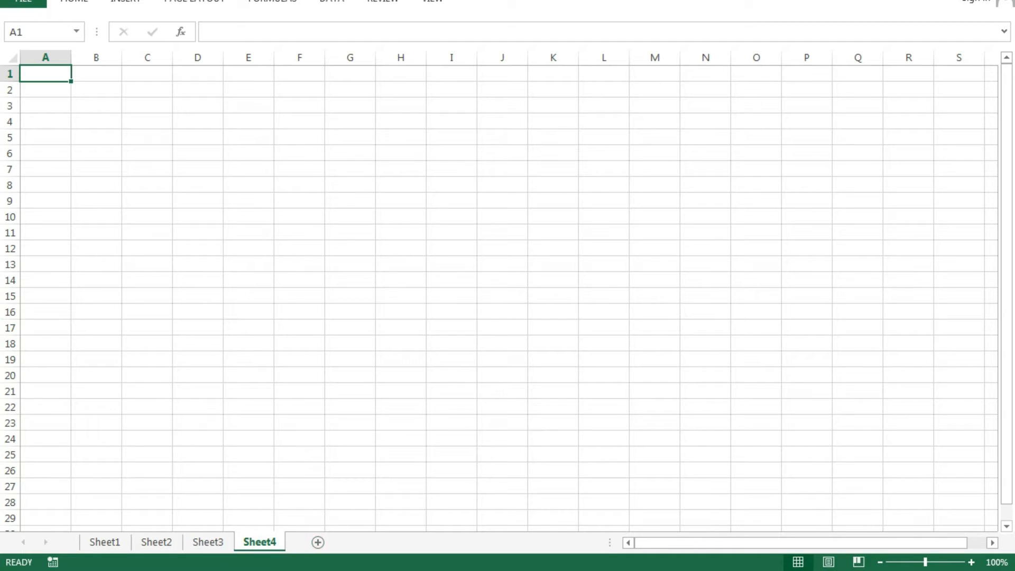
left_click(318, 542)
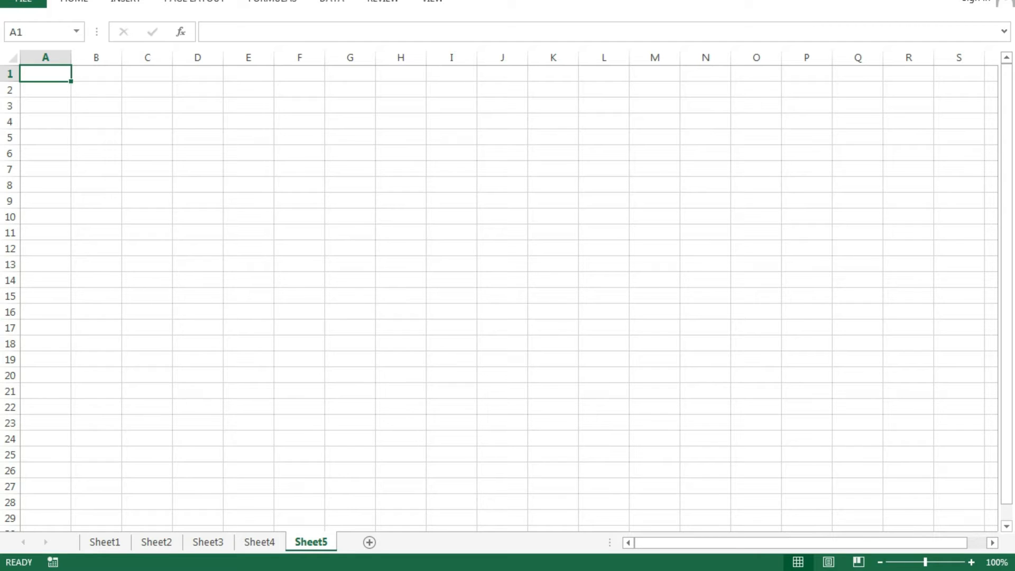
left_click(105, 542)
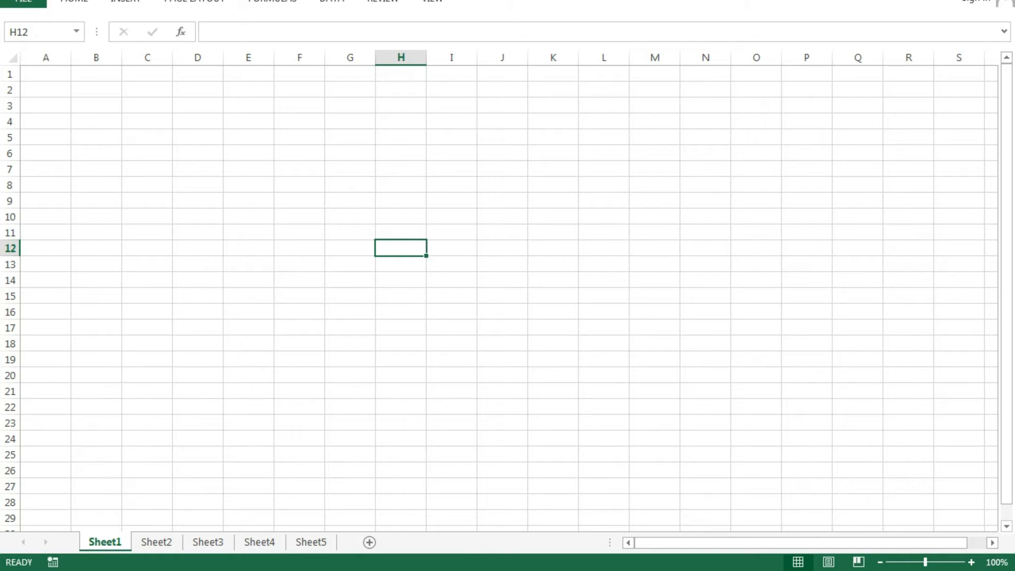
- Rename the Sheet1 tab to 'hotel expense'
right_click(105, 542)
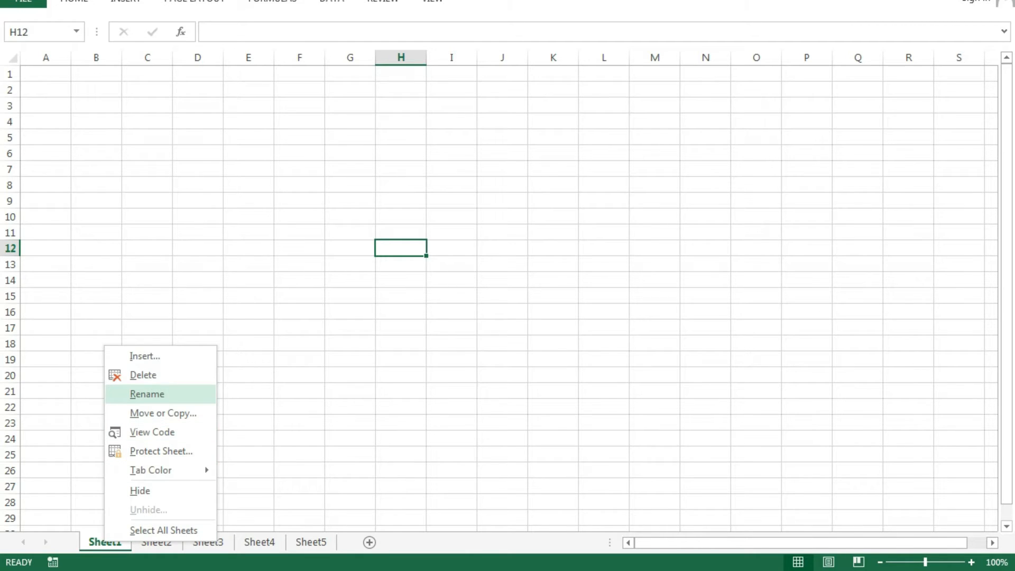
left_click(147, 394)
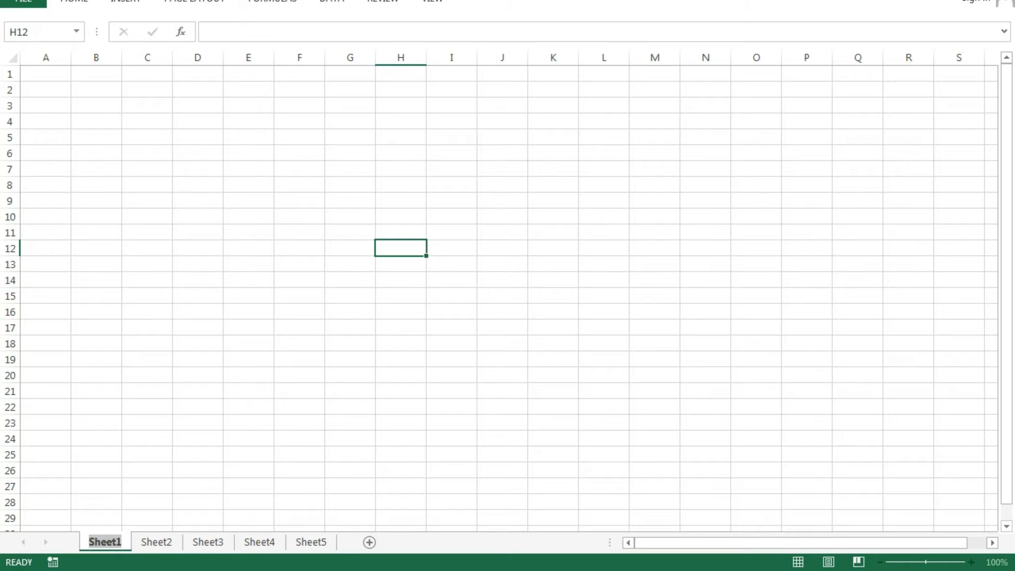
type("hotel")
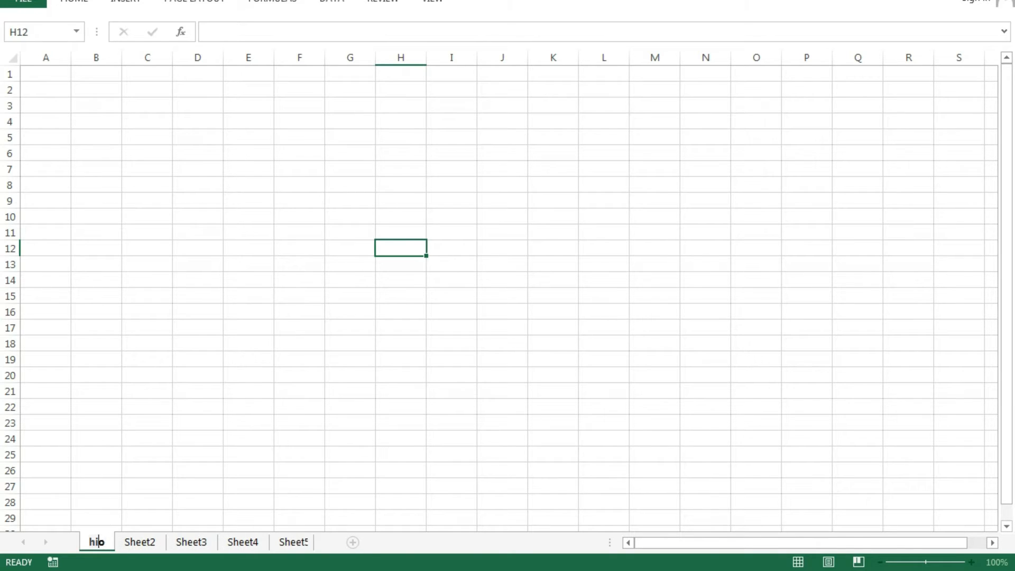
key("Return")
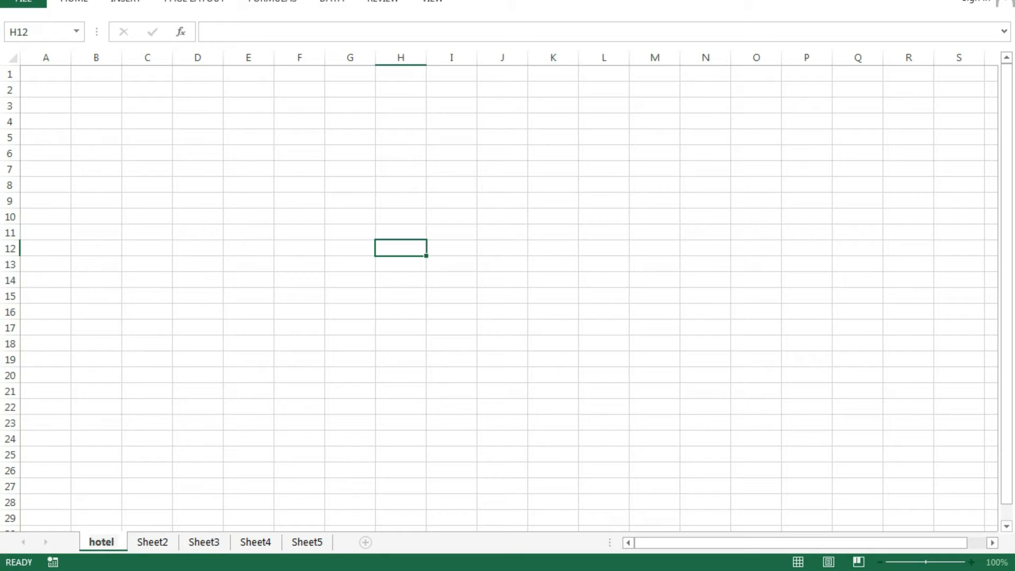
type("exp")
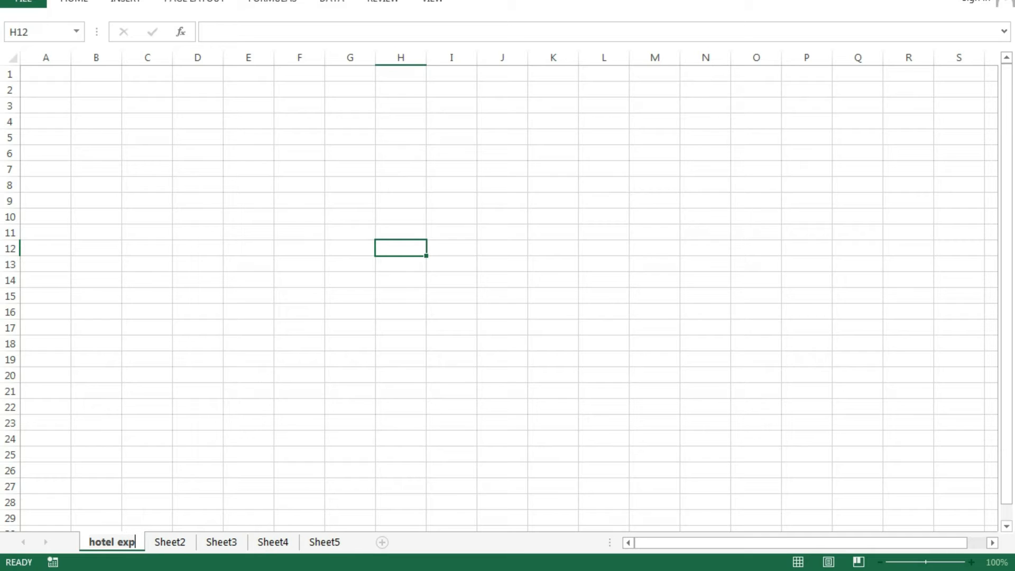
type("ense")
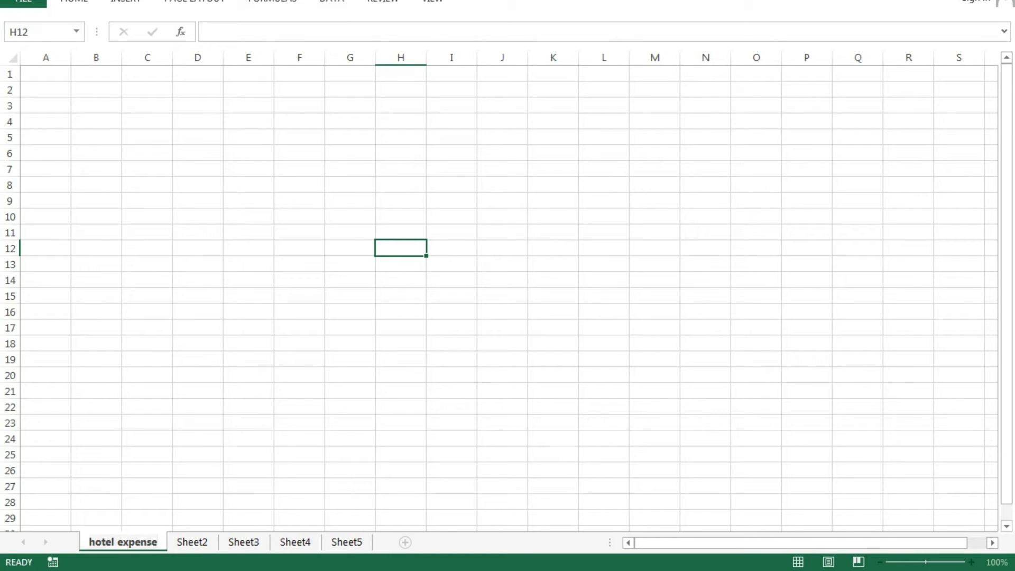
left_click(300, 423)
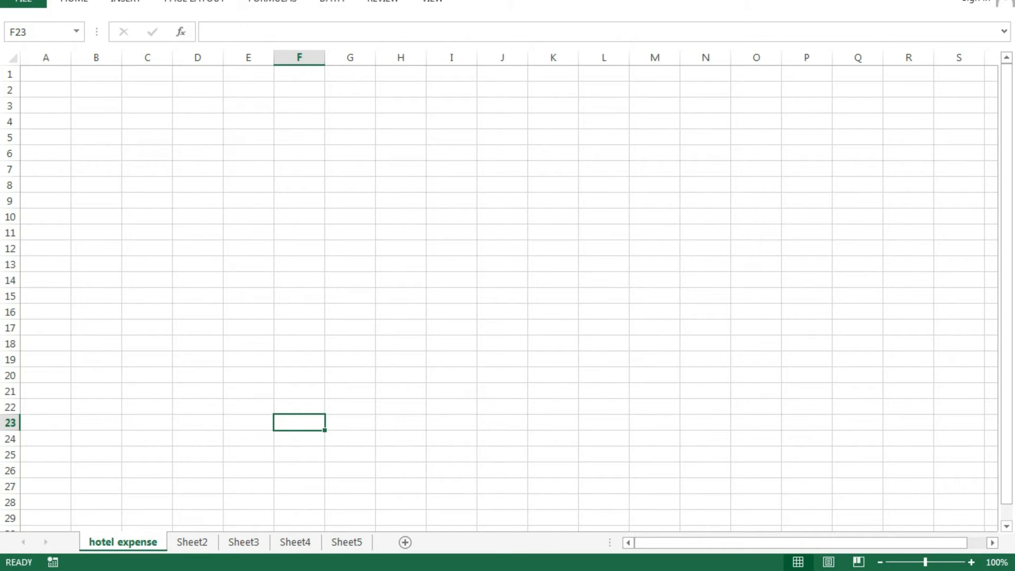
- Enter the heading 'My hotel adventures' in cell C3
left_click(198, 105)
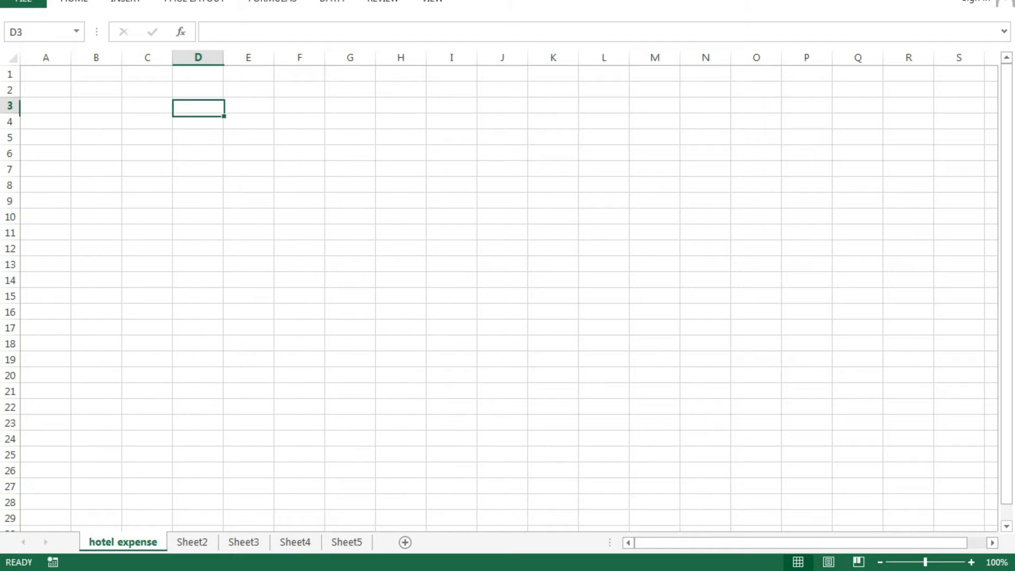
left_click(147, 105)
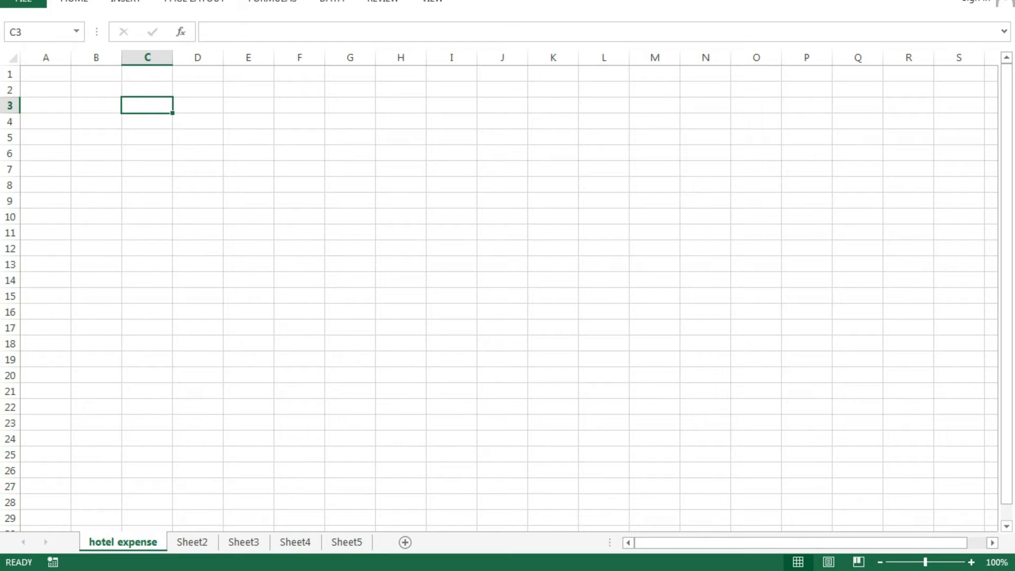
type("My hotel adventures")
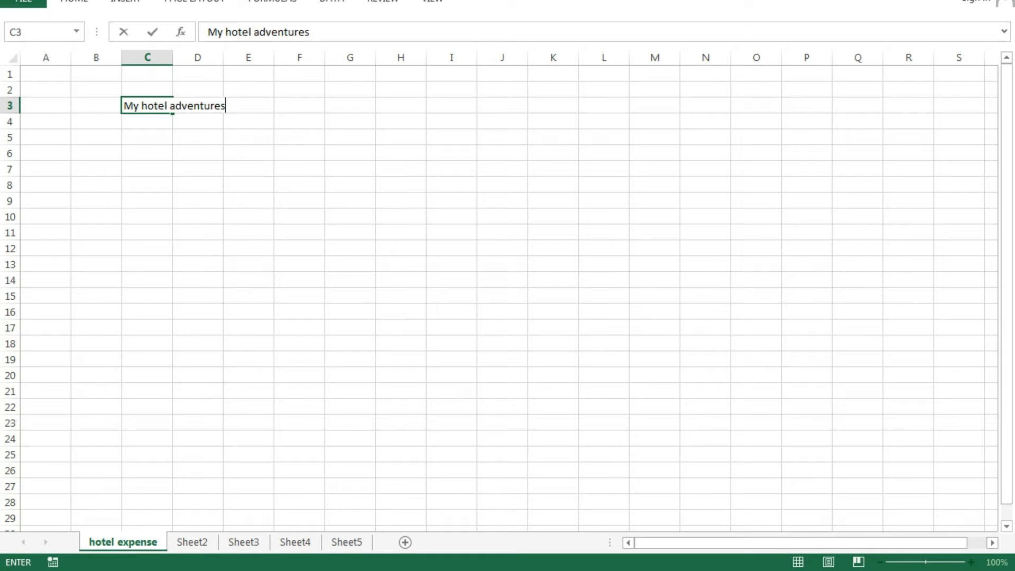
left_click(400, 312)
- Make the C3 heading bold at 22-point font size
left_click(147, 106)
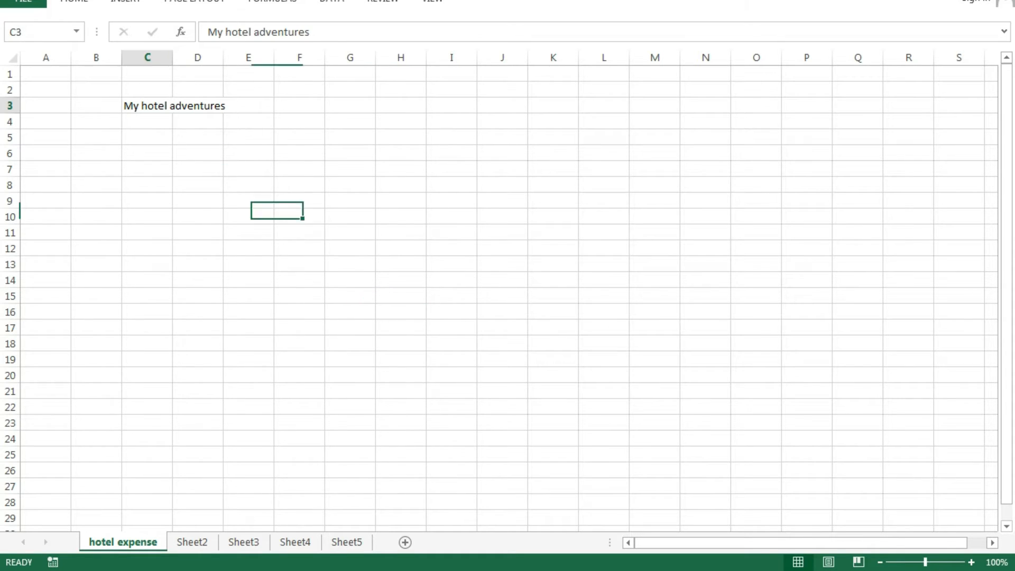
left_click(74, 2)
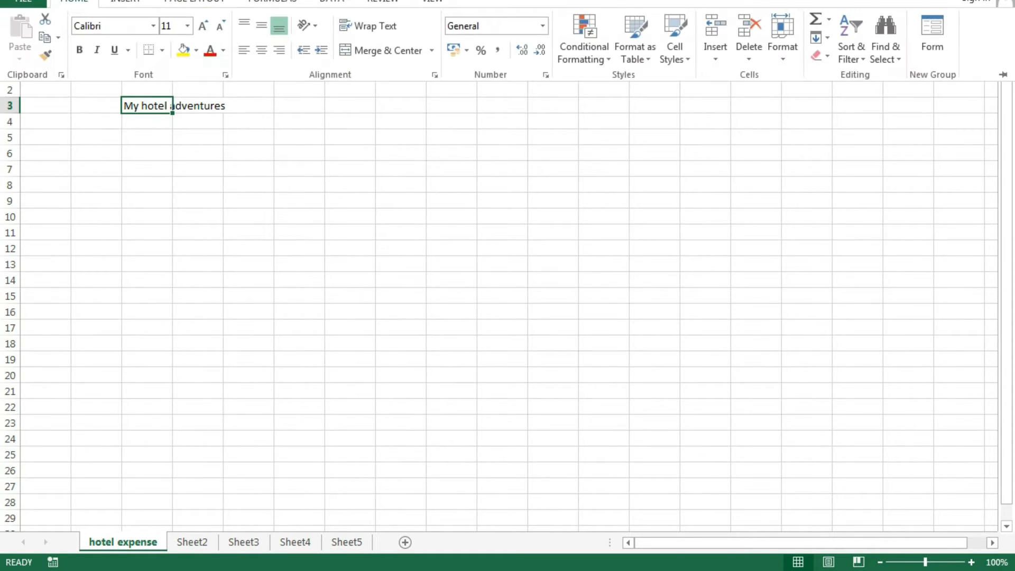
left_click(79, 50)
left_click(202, 25)
left_click(203, 25)
left_click(202, 25)
left_click(202, 25)
left_click(203, 26)
left_click(202, 25)
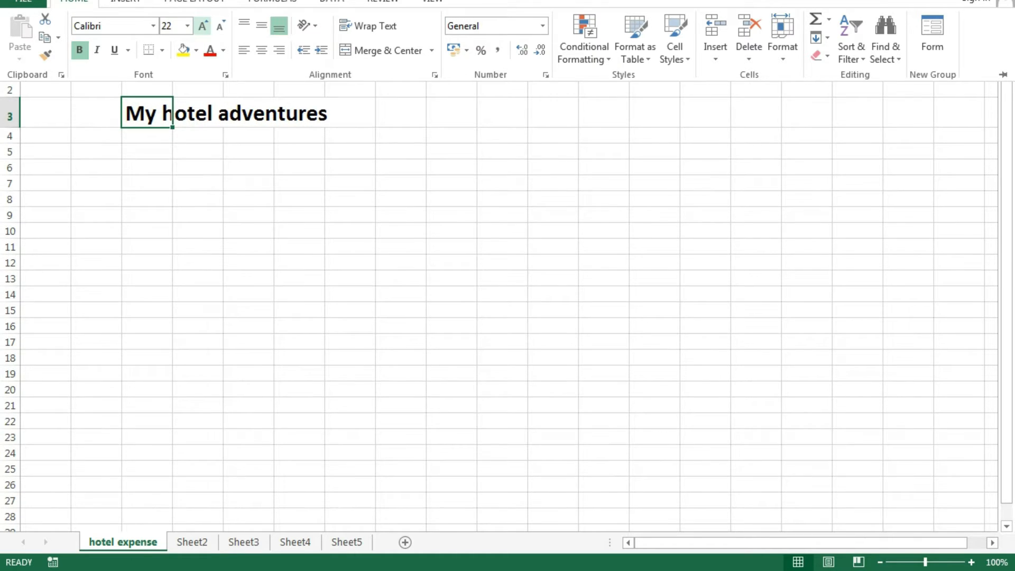
left_click(74, 2)
left_click(147, 167)
left_click_drag(147, 113, 299, 113)
left_click(74, 2)
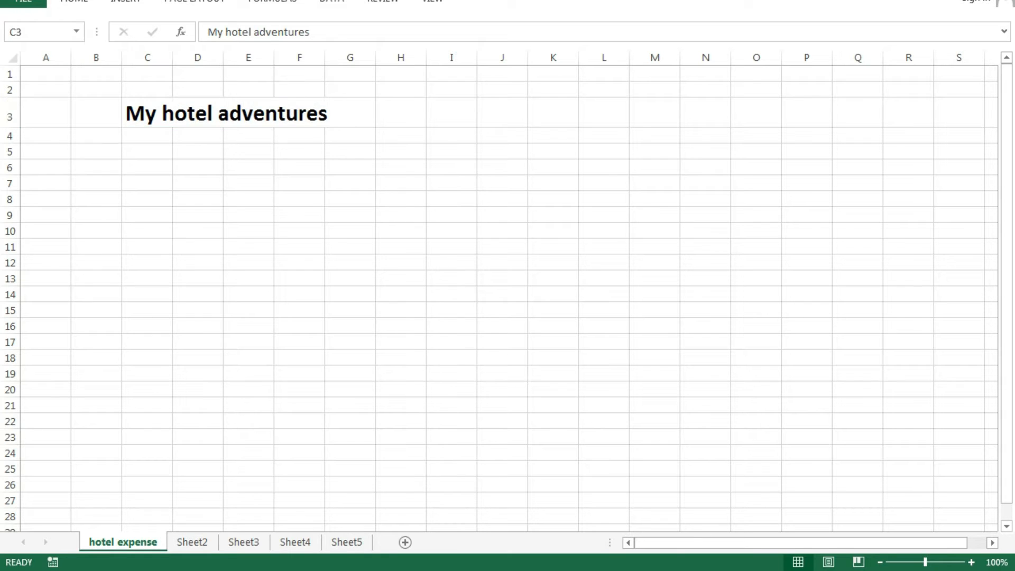
- Give the heading cells C3:F3 a yellow fill and blue font colour
left_click(74, 2)
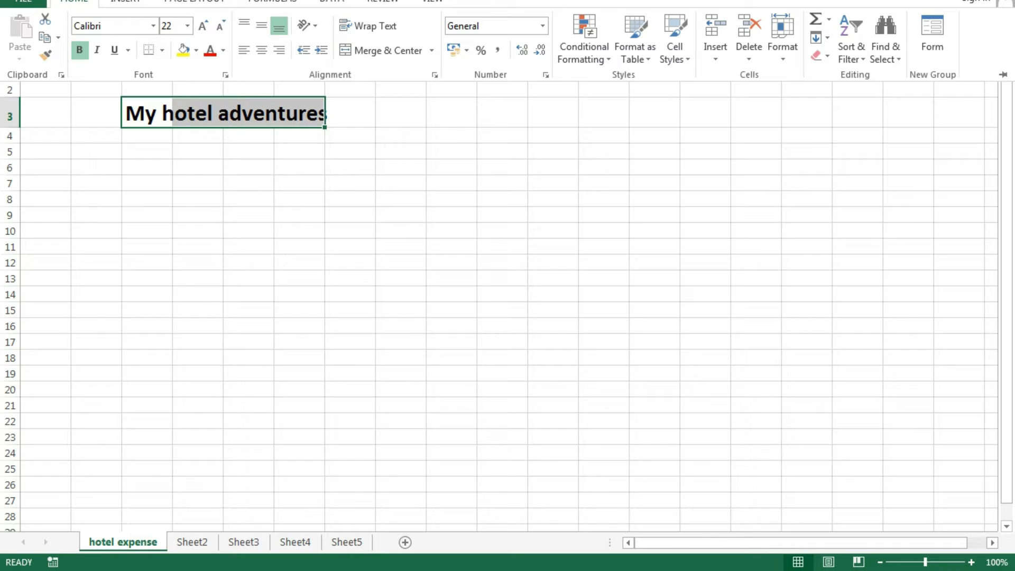
left_click(184, 50)
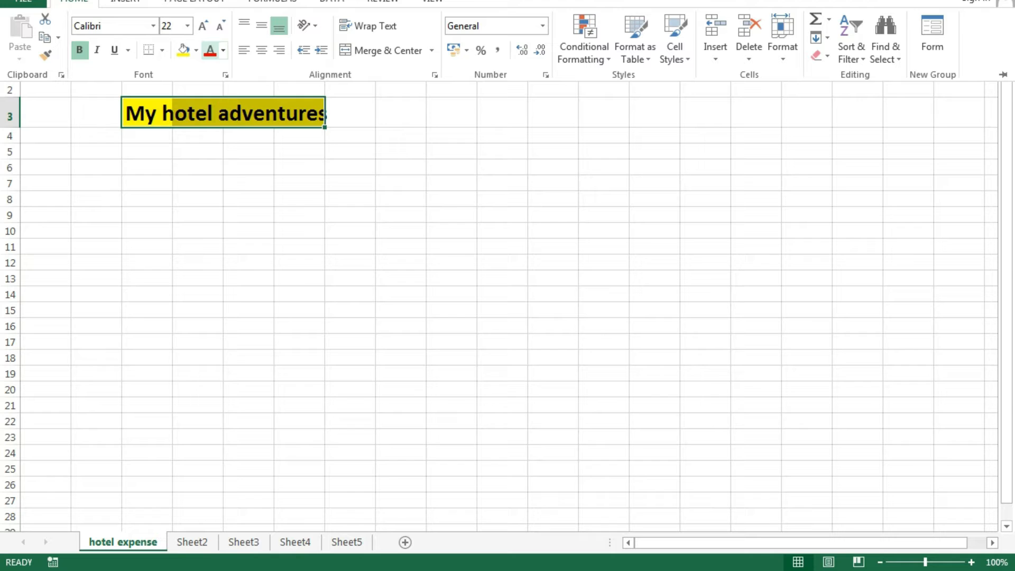
left_click(223, 50)
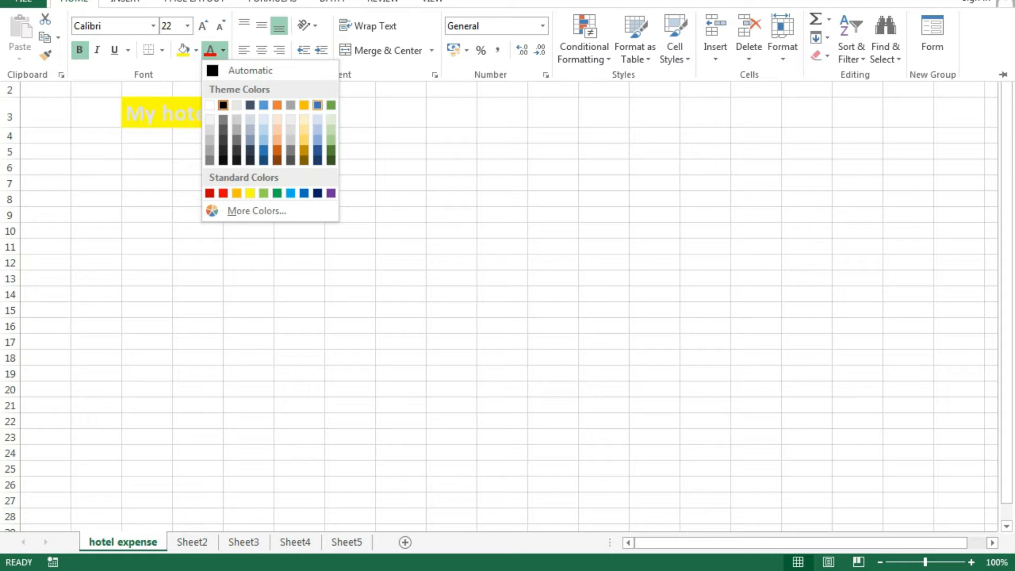
left_click(318, 105)
left_click(249, 230)
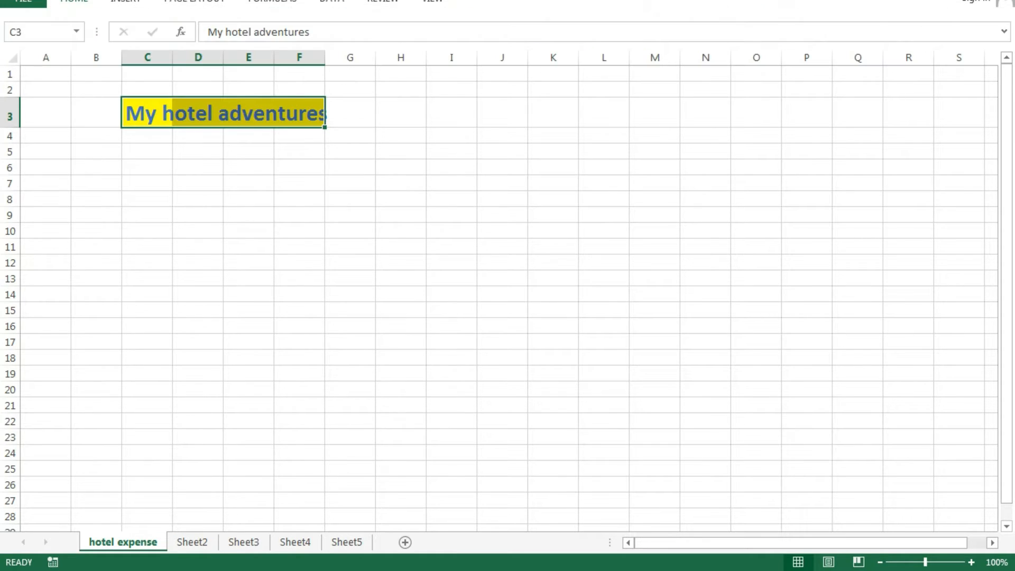
left_click(249, 230)
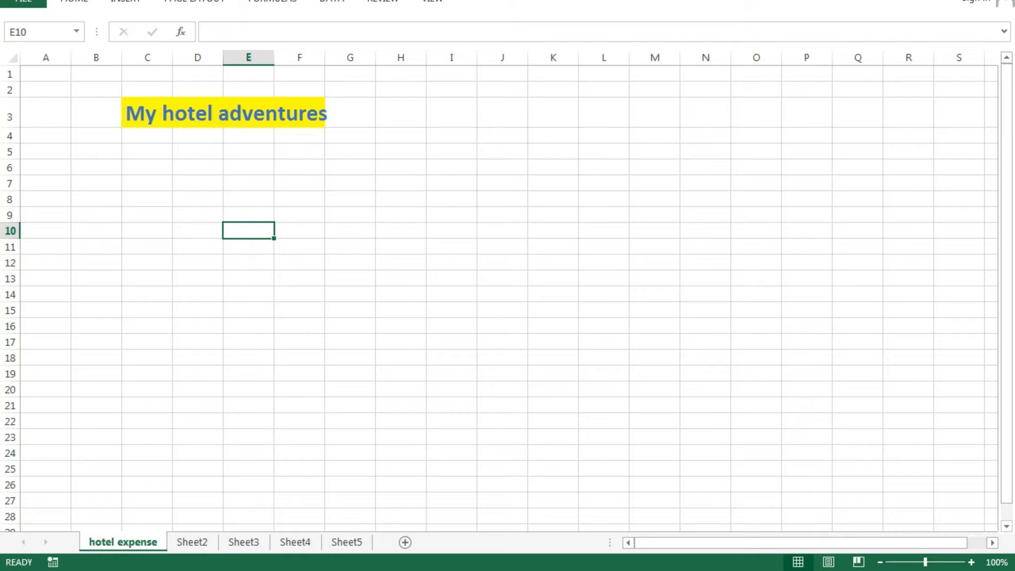
- Merge and centre the title across C3:F3
left_click_drag(147, 113, 300, 113)
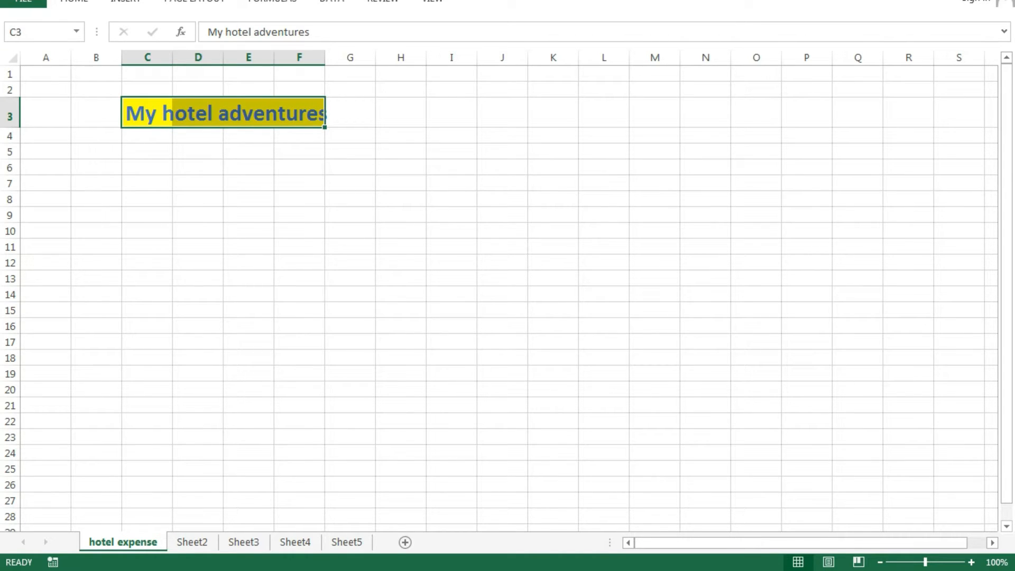
left_click(75, 2)
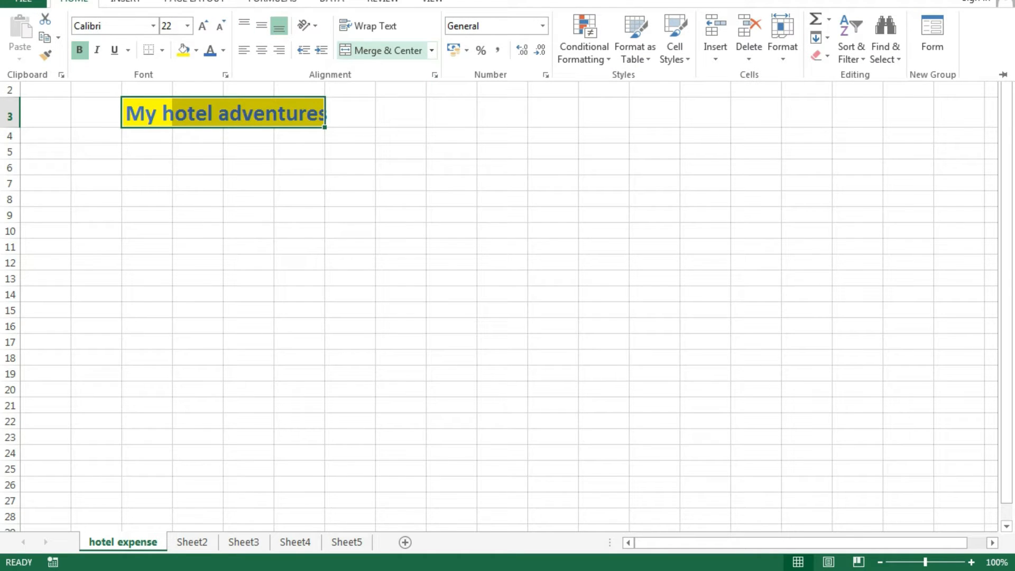
left_click(381, 50)
left_click(350, 230)
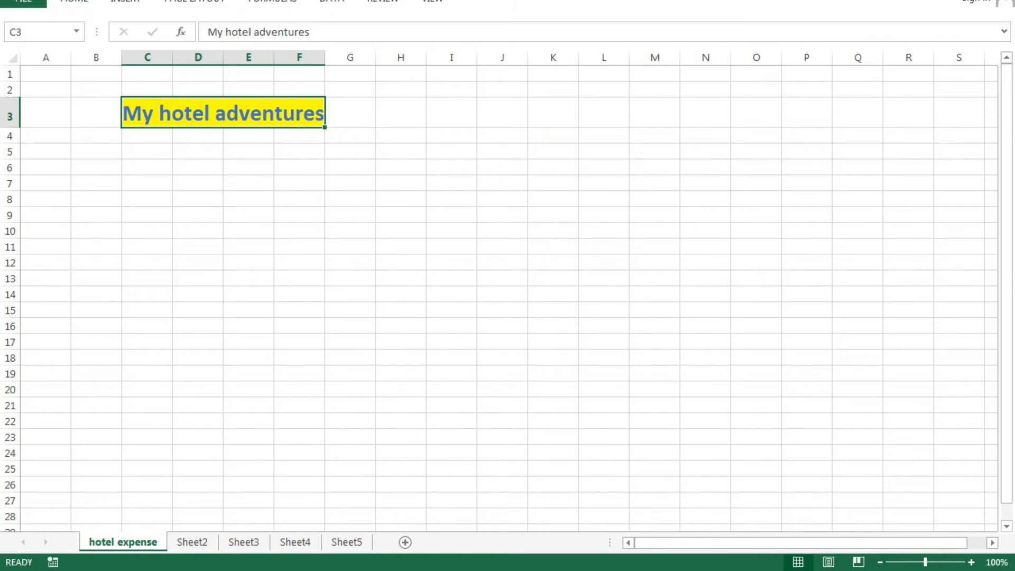
left_click(351, 230)
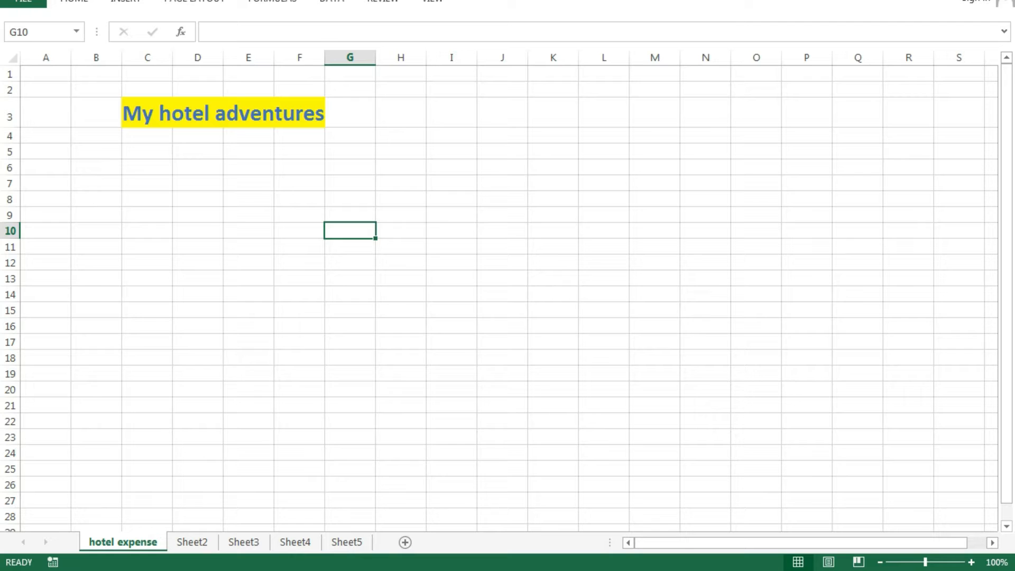
left_click(223, 112)
left_click(351, 278)
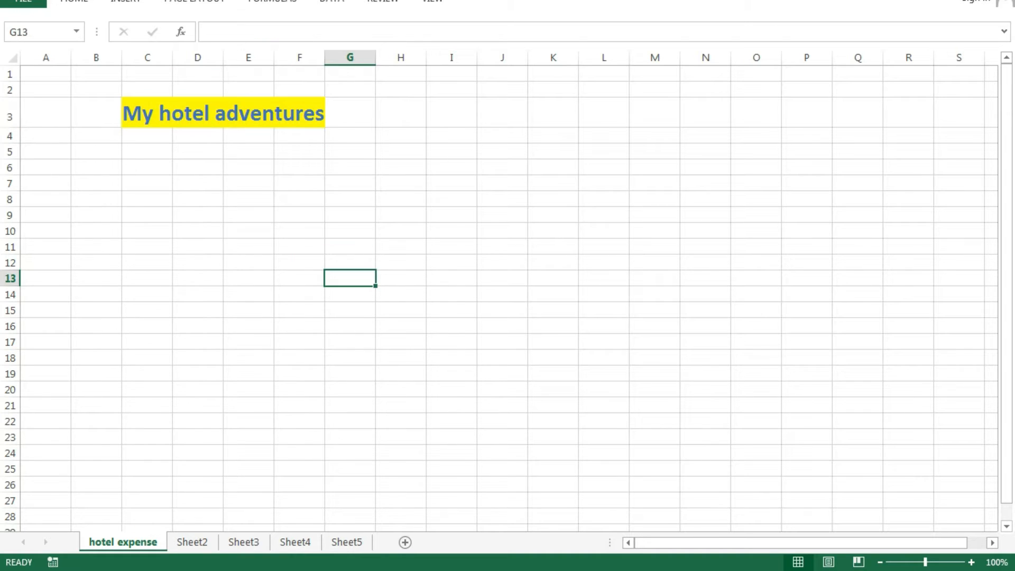
left_click(147, 199)
left_click(350, 247)
left_click(705, 279)
left_click(401, 152)
left_click(350, 279)
left_click(400, 325)
left_click(553, 342)
left_click(604, 278)
left_click(502, 200)
left_click(401, 278)
left_click(350, 309)
left_click(705, 215)
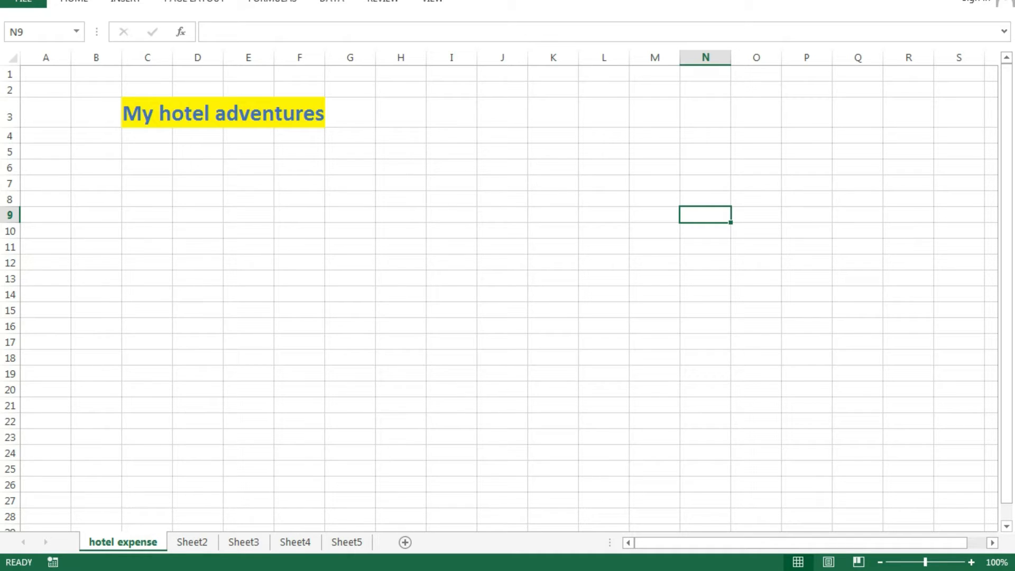
left_click(248, 215)
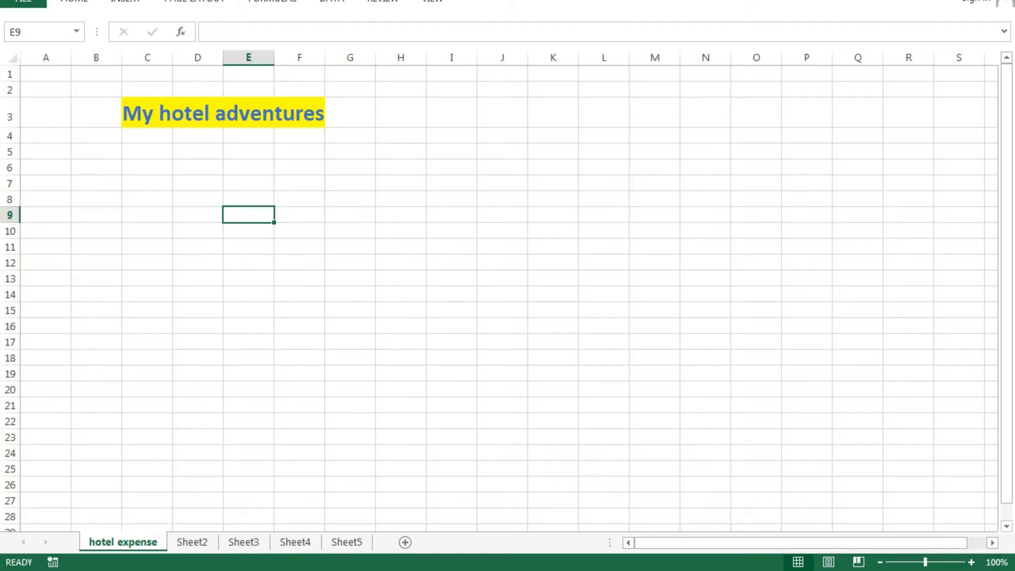
left_click(249, 294)
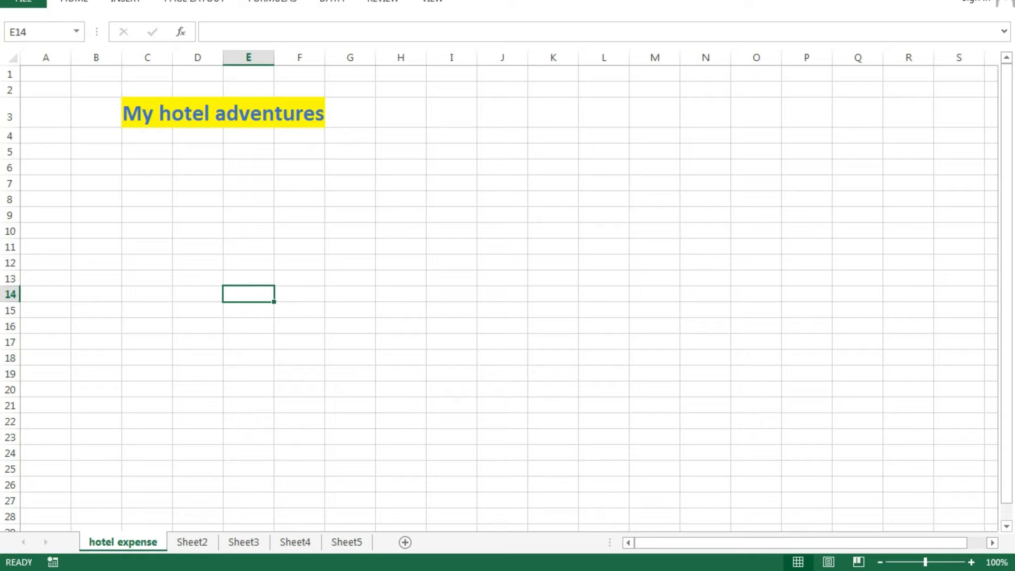
left_click(46, 74)
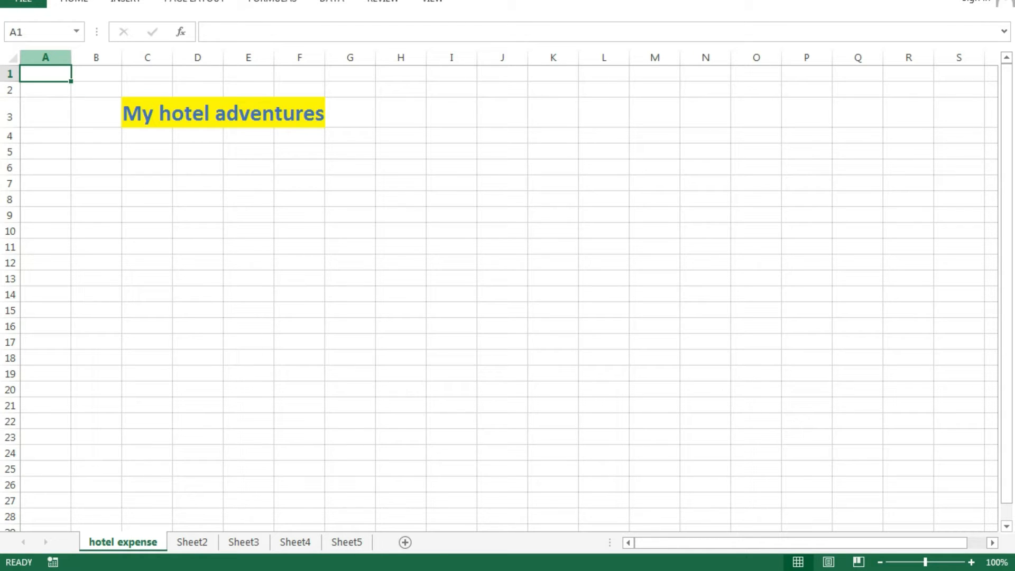
left_click(96, 57)
left_click(147, 57)
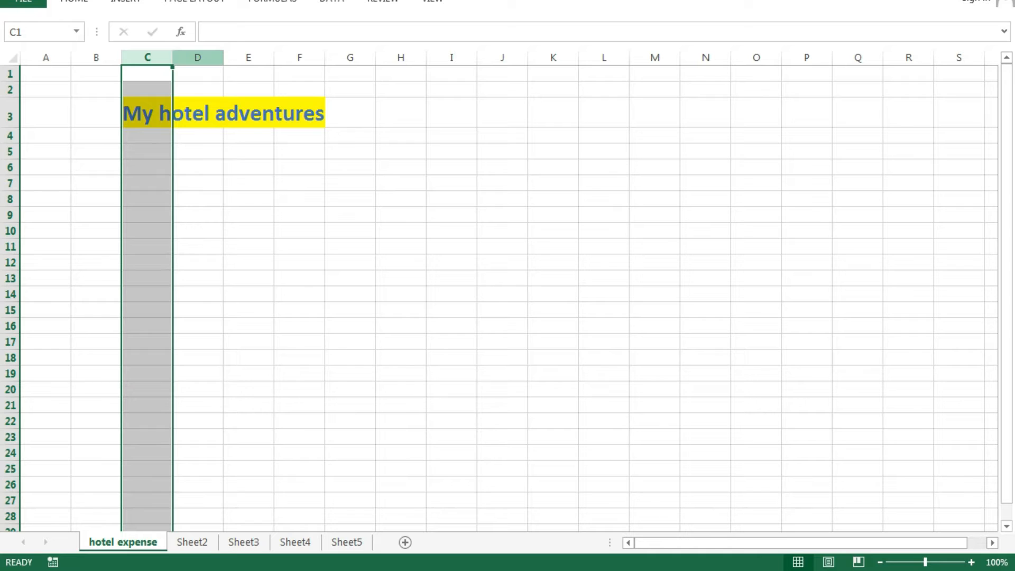
left_click(198, 57)
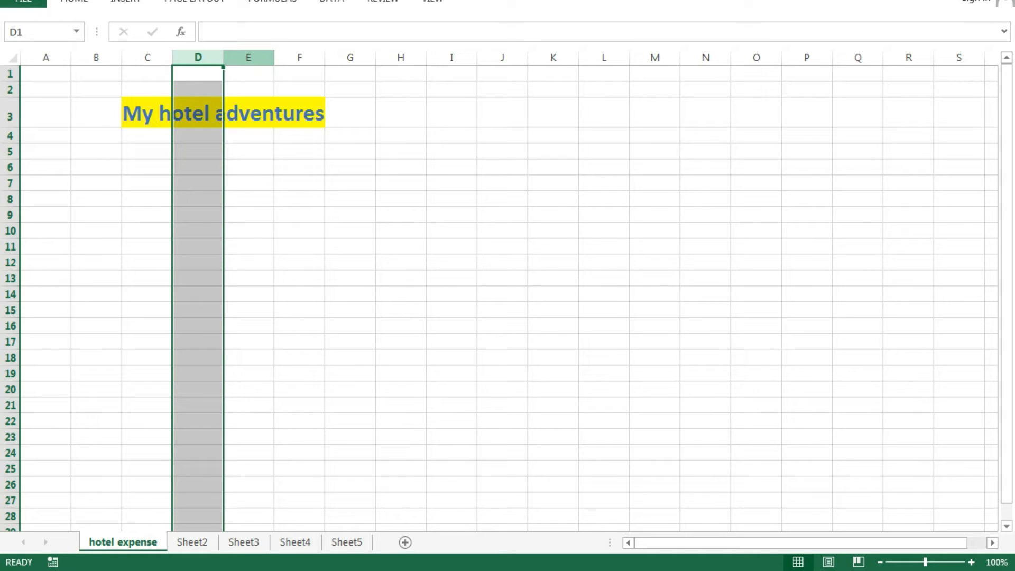
left_click(249, 58)
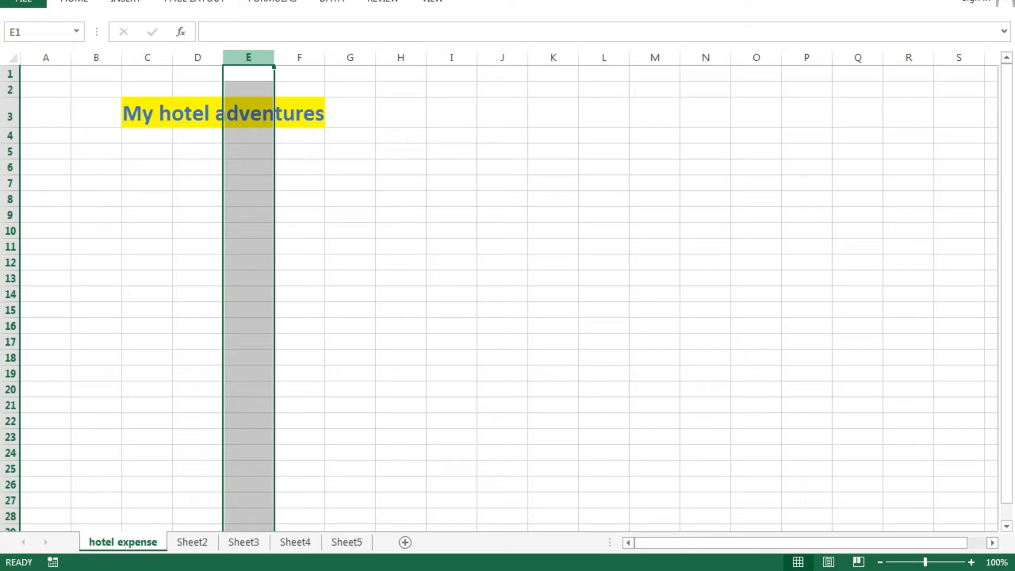
left_click(401, 215)
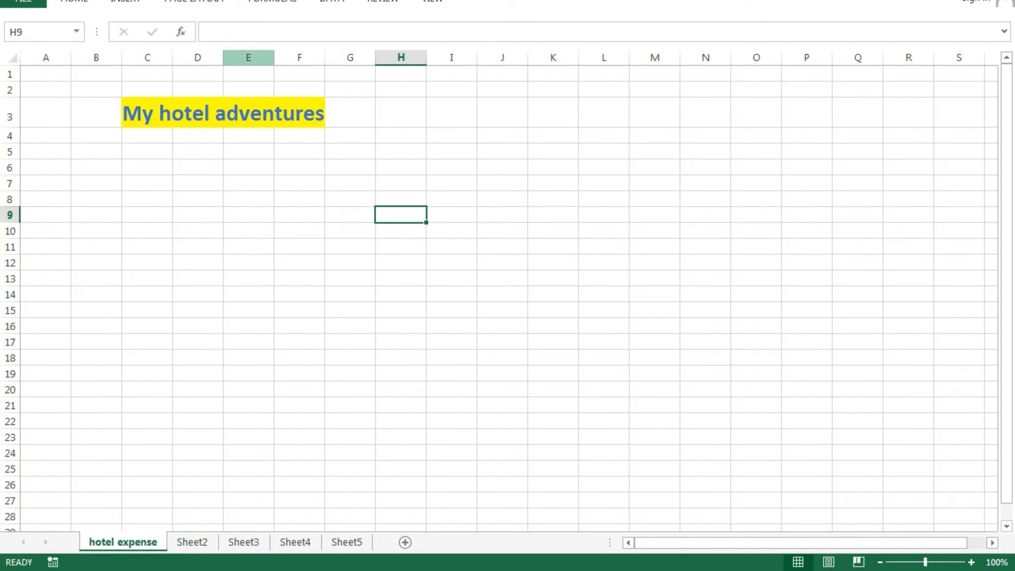
left_click(249, 57)
left_click(148, 57)
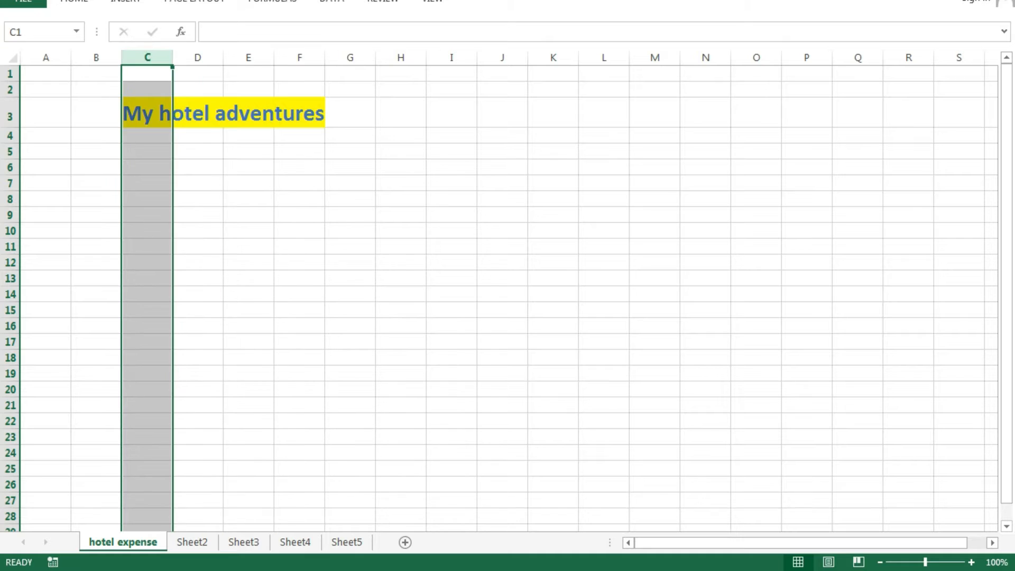
left_click(351, 230)
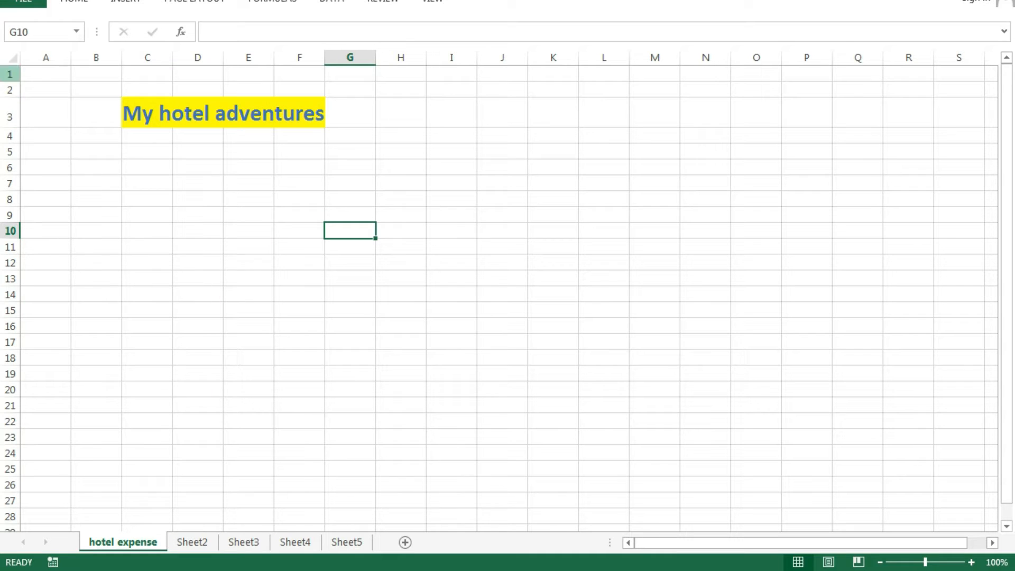
left_click(10, 74)
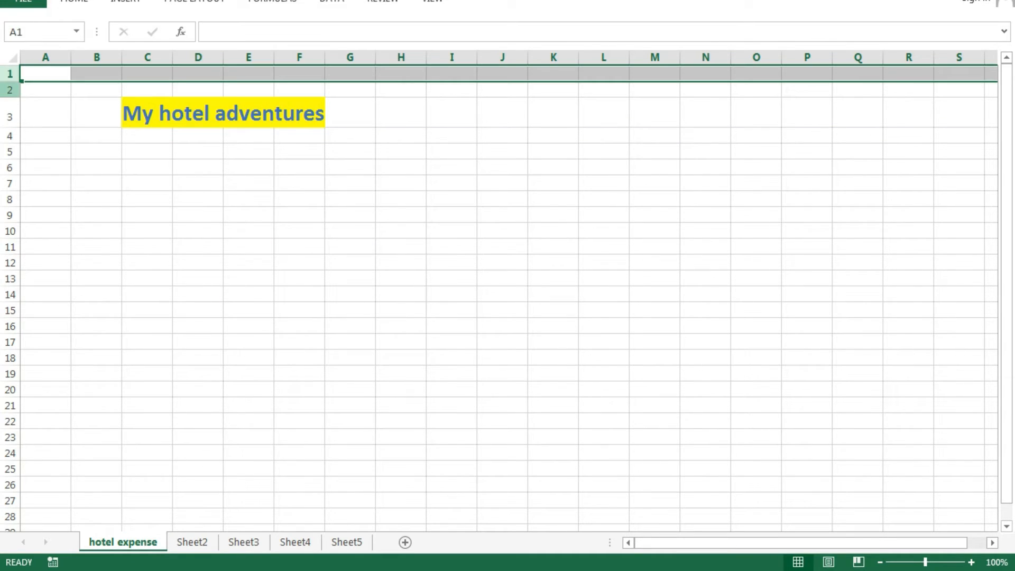
left_click(10, 90)
left_click(10, 115)
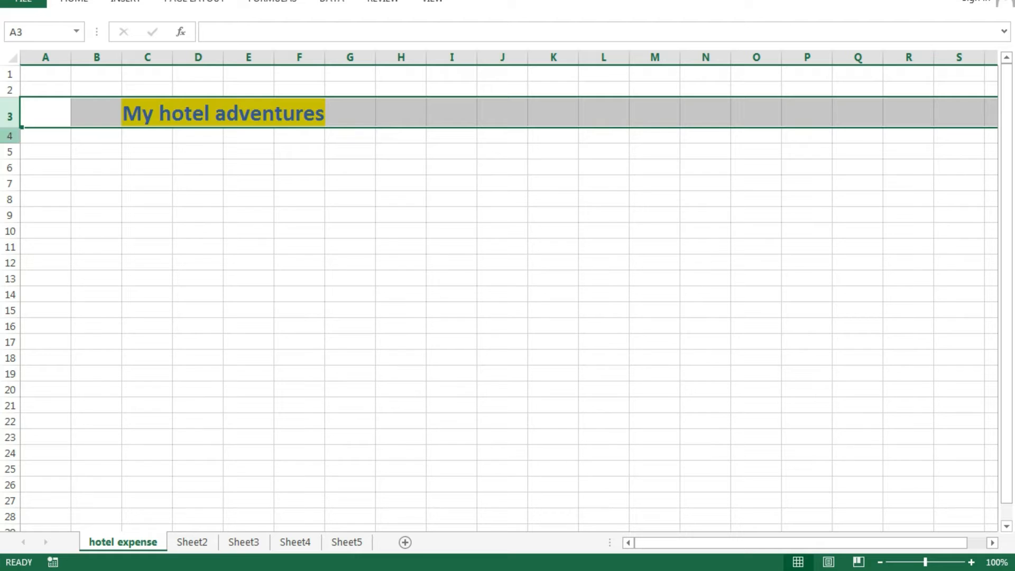
left_click(10, 136)
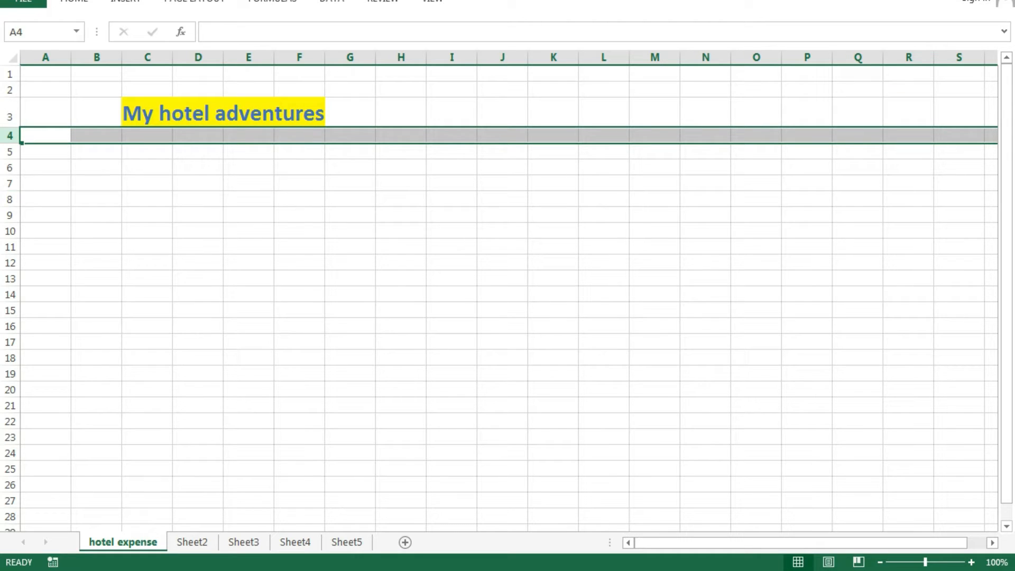
left_click(10, 184)
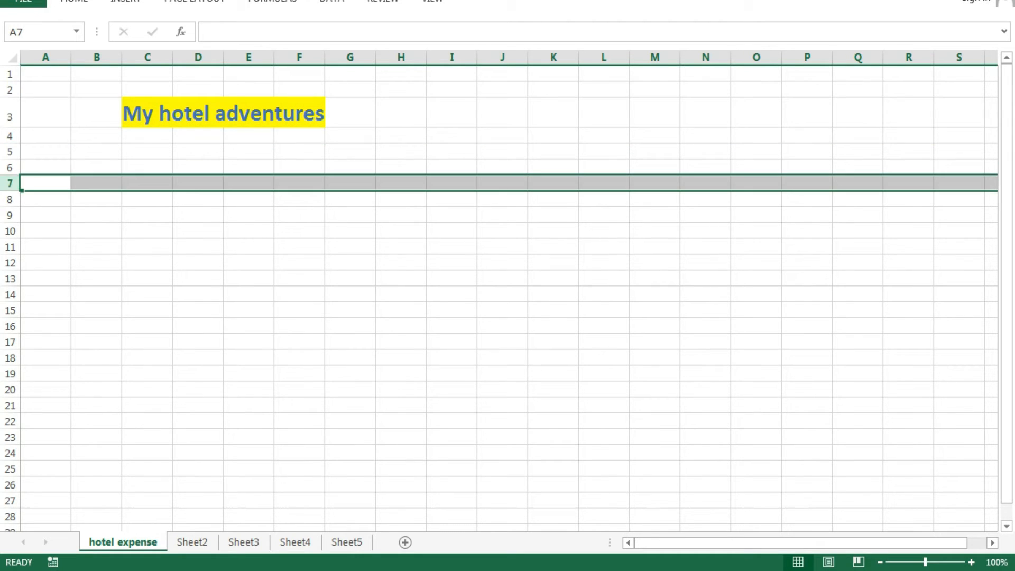
left_click(147, 342)
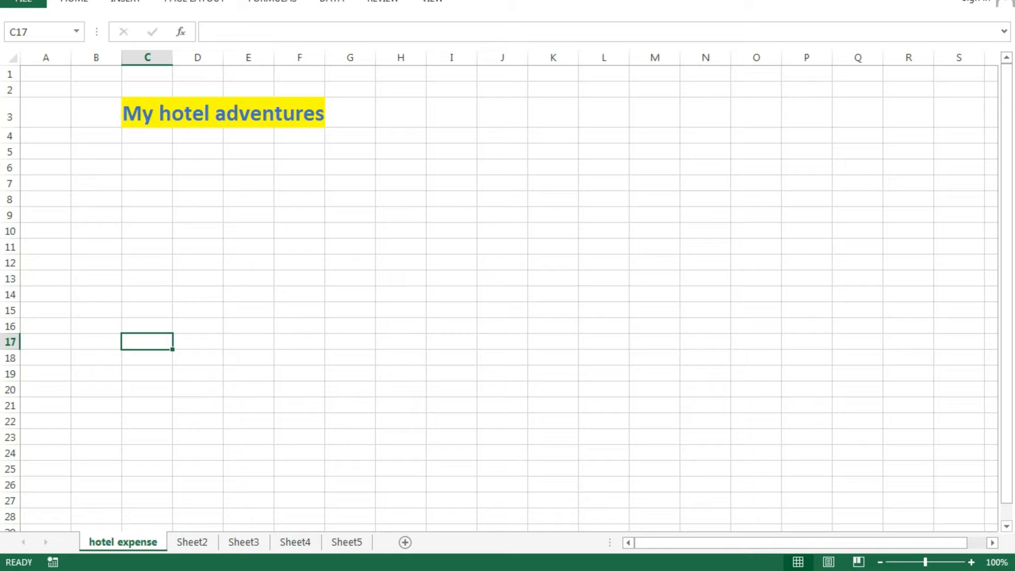
left_click(300, 215)
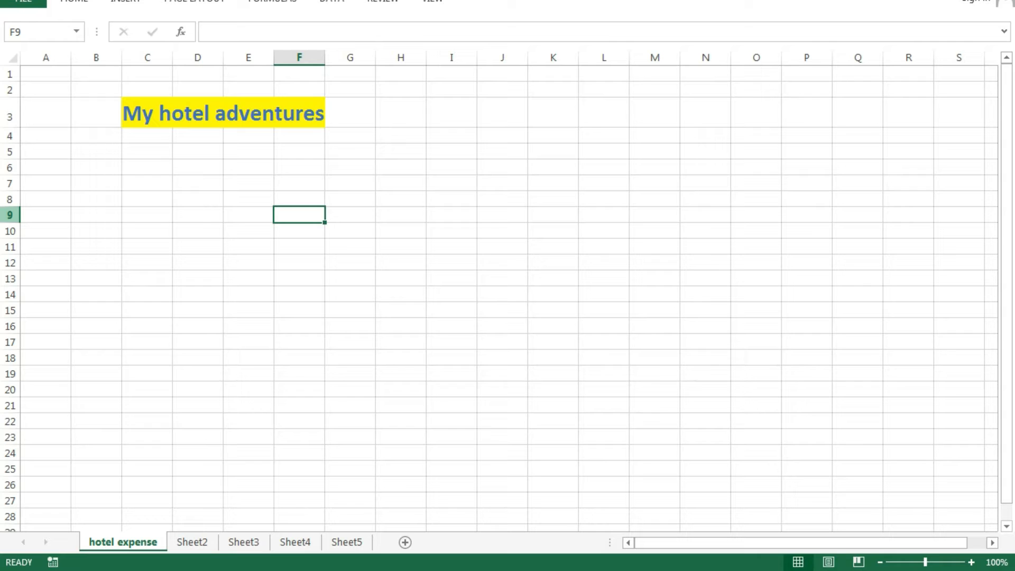
left_click(553, 310)
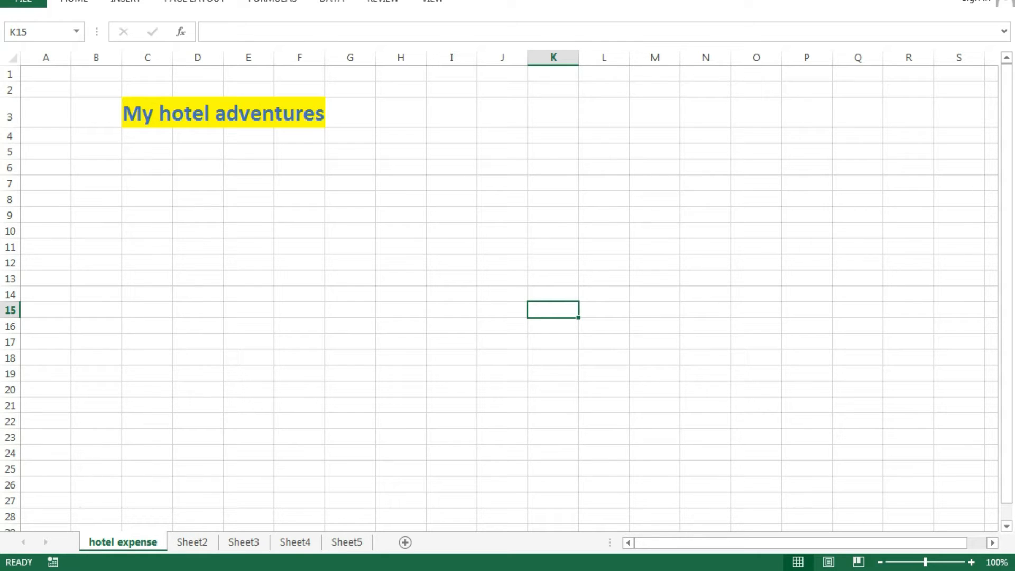
left_click(554, 374)
left_click(553, 279)
left_click(223, 113)
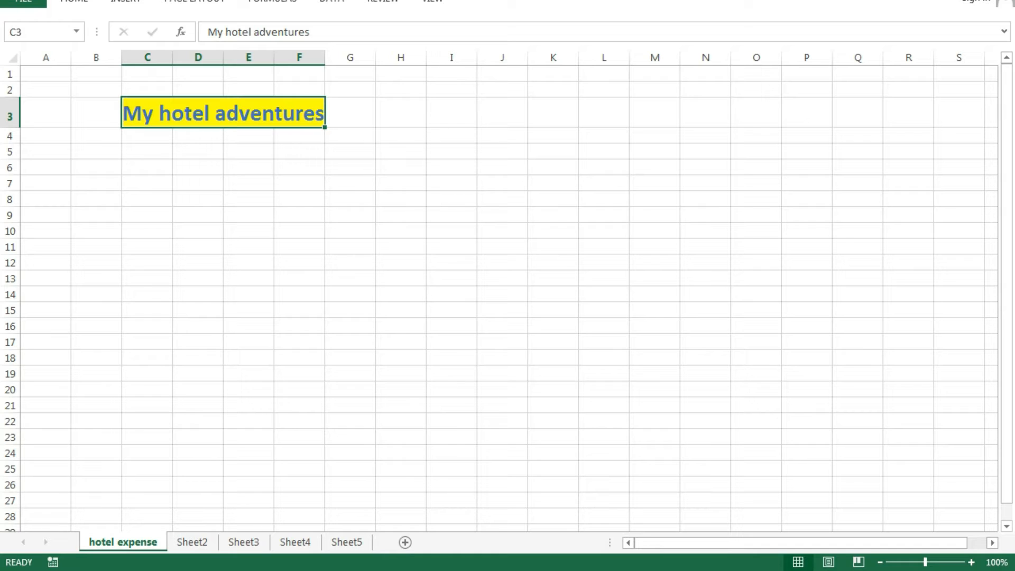
left_click(350, 262)
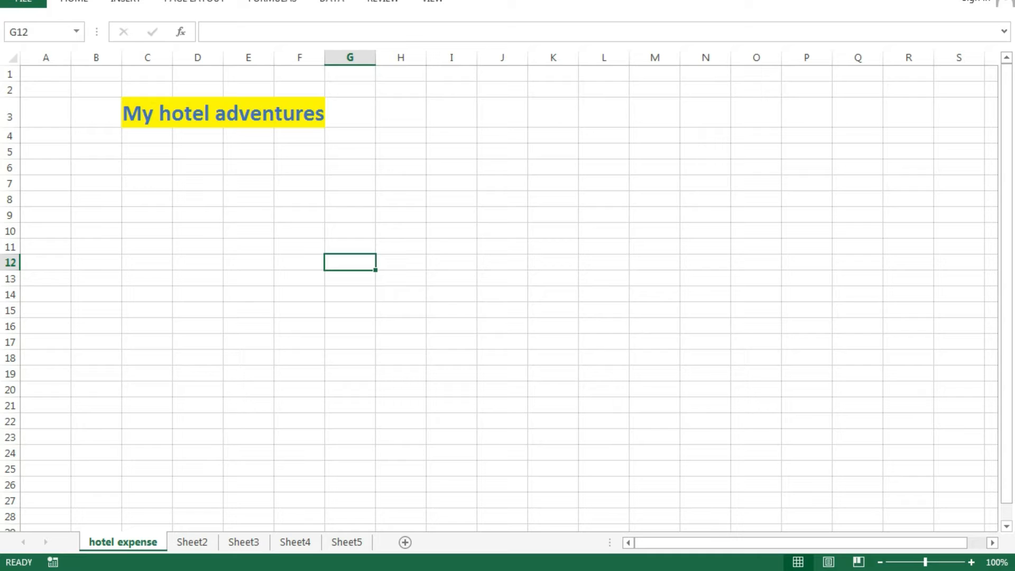
left_click(223, 112)
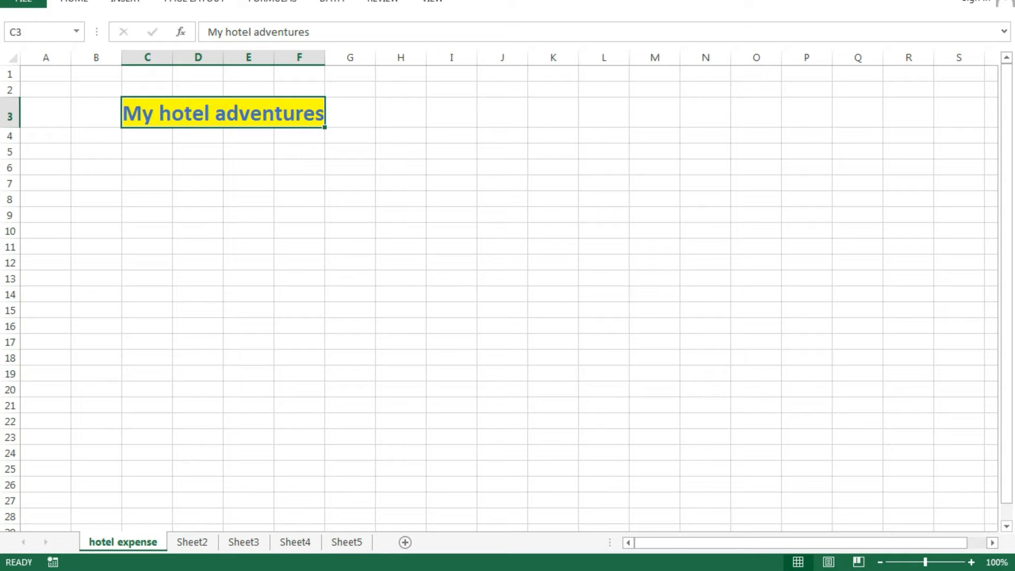
key("shift+Down")
key("shift+Down")
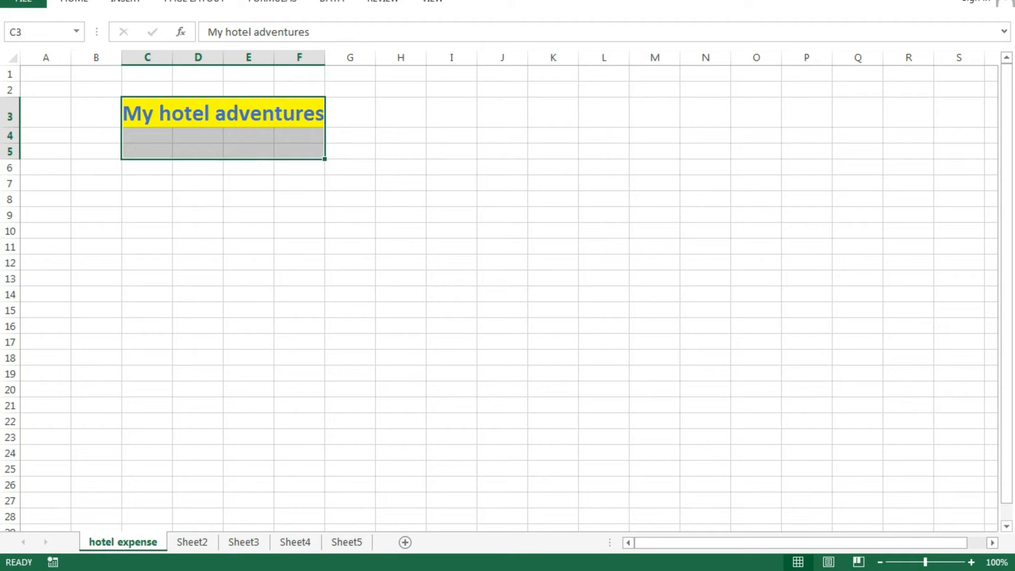
- Unmerge the title, then re-merge it as one cell spanning C3:F5
left_click(74, 2)
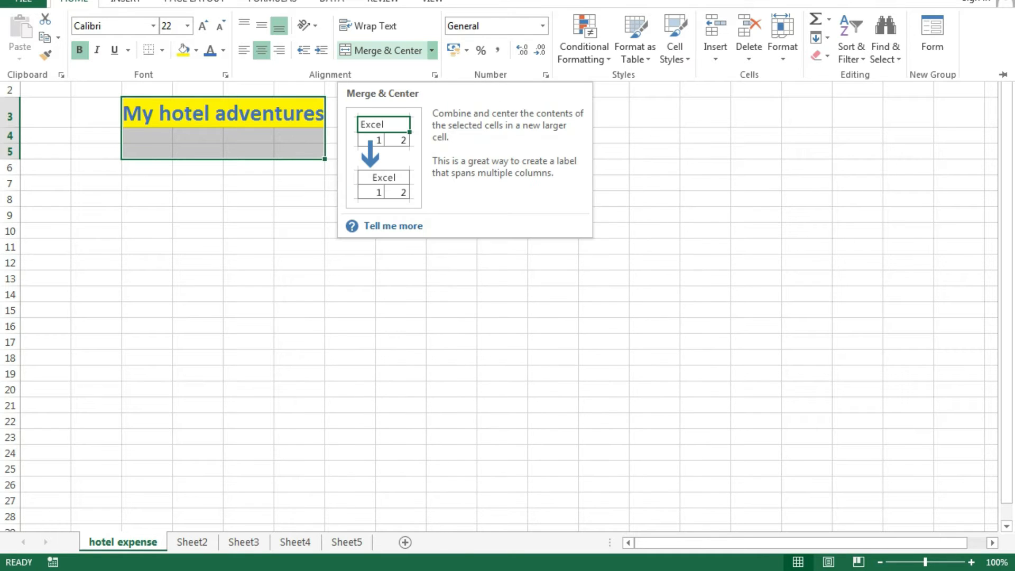
left_click(382, 50)
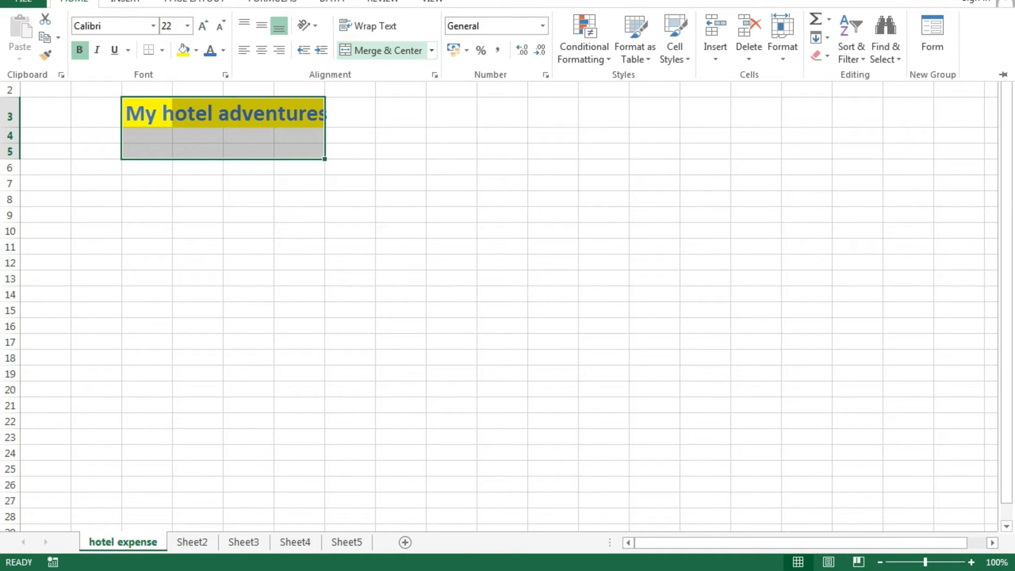
left_click(382, 50)
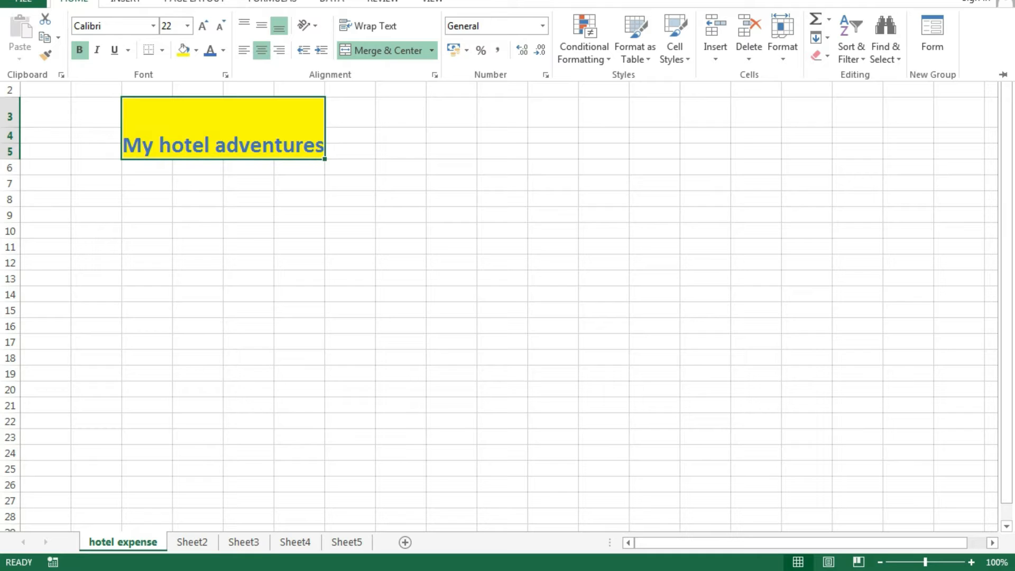
left_click(74, 2)
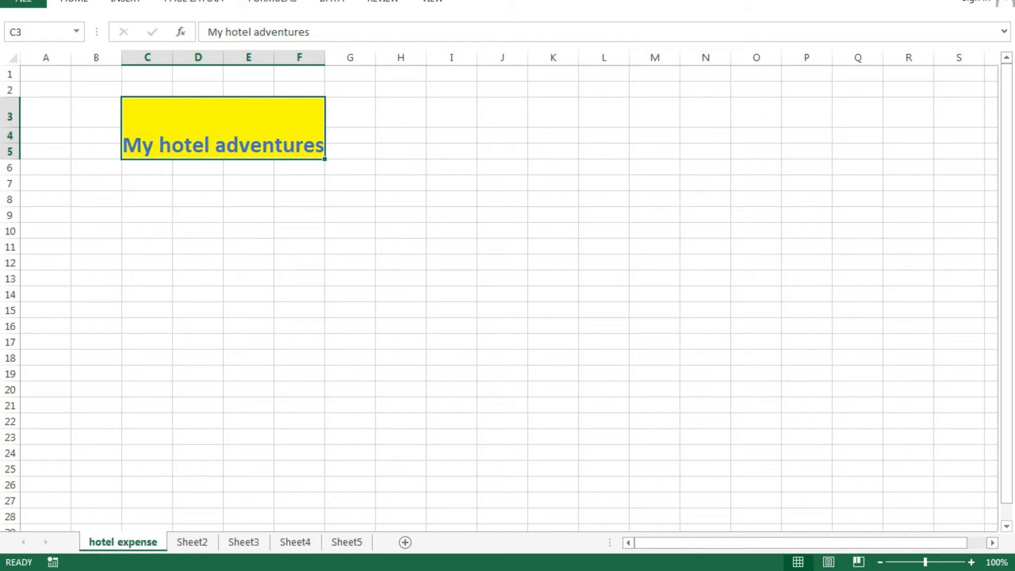
- Align the title with Center and Middle Align inside the merged C3:F5 cell
left_click(74, 2)
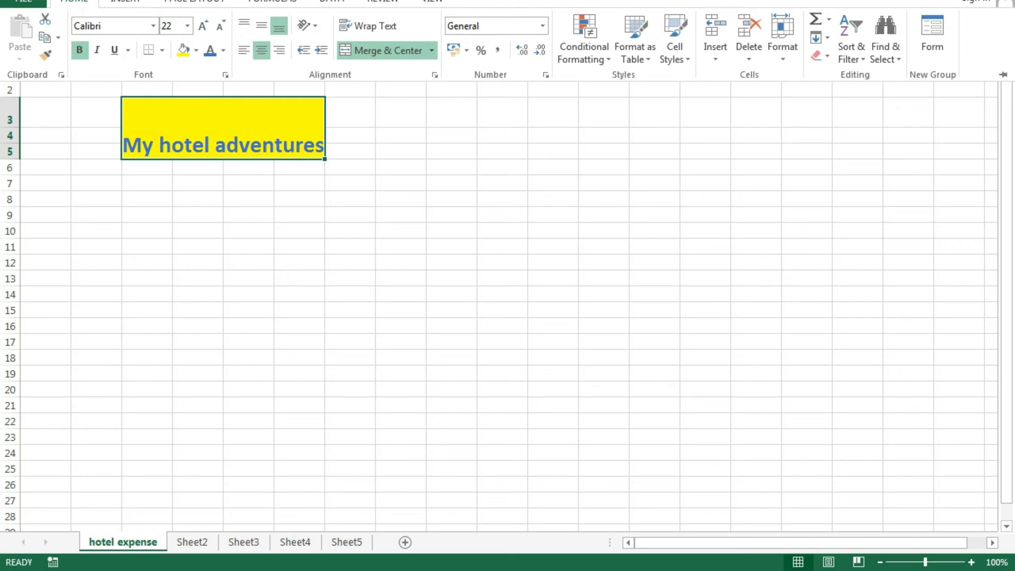
left_click(262, 25)
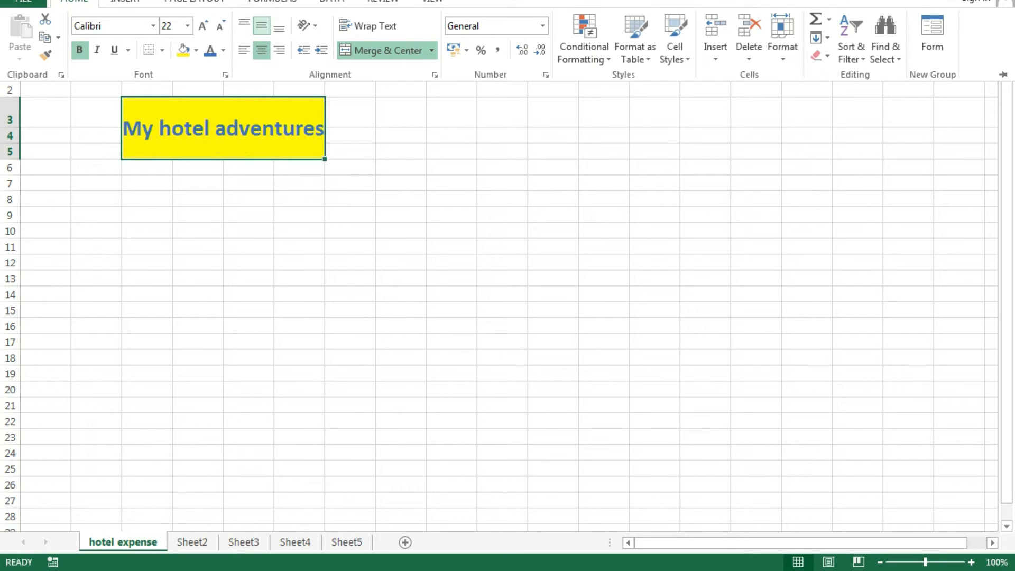
left_click(244, 24)
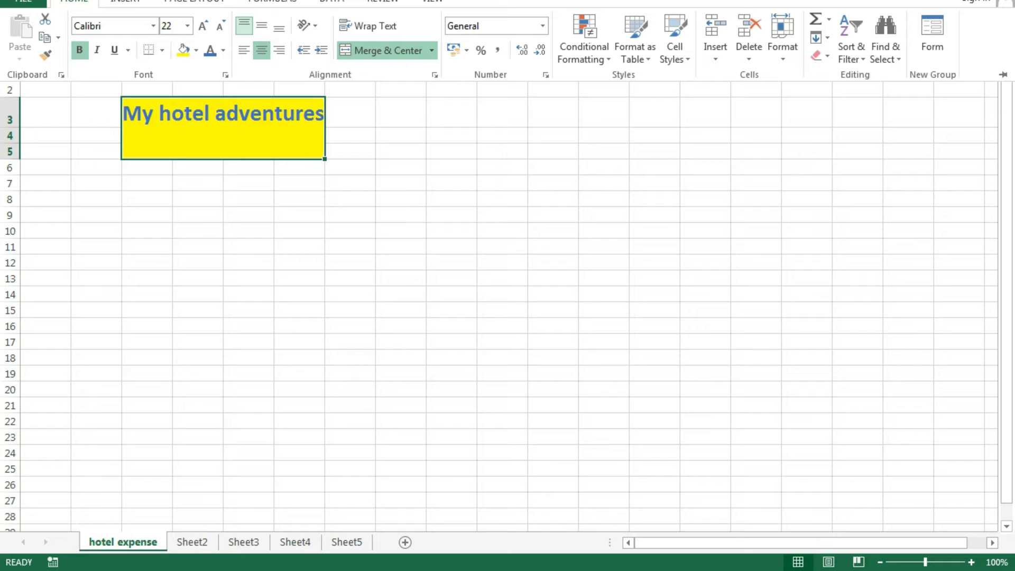
left_click(244, 50)
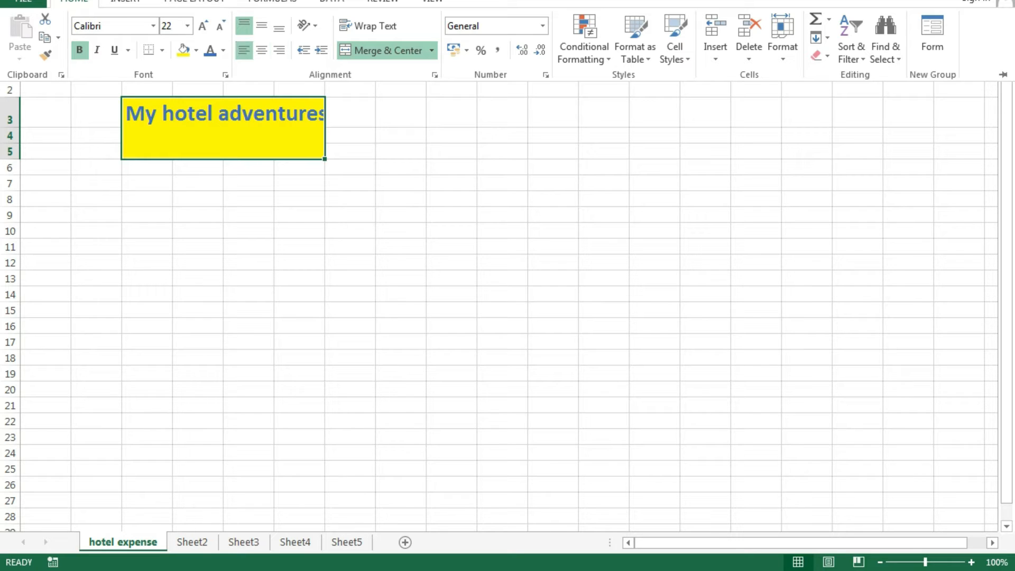
left_click(278, 50)
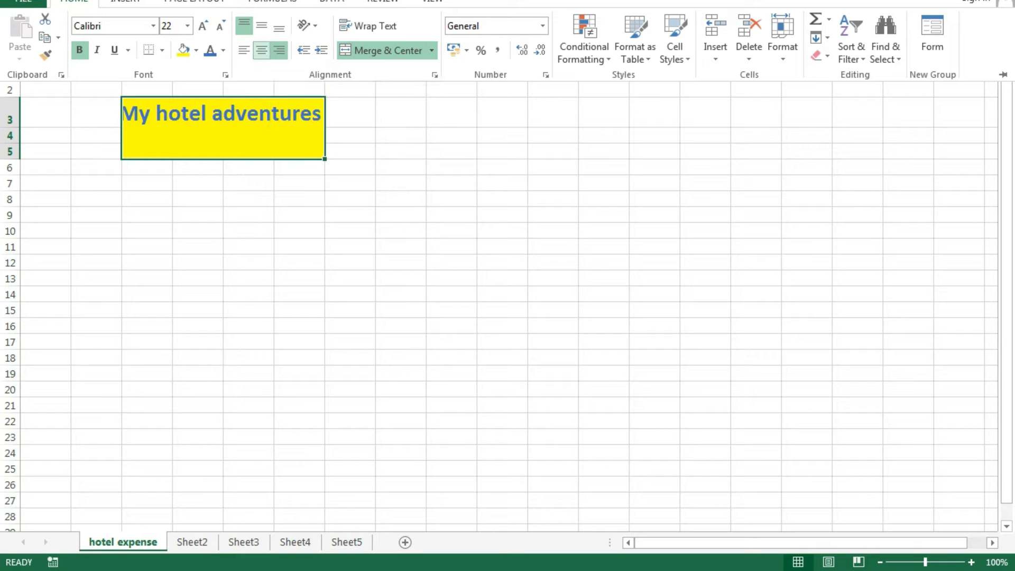
left_click(261, 49)
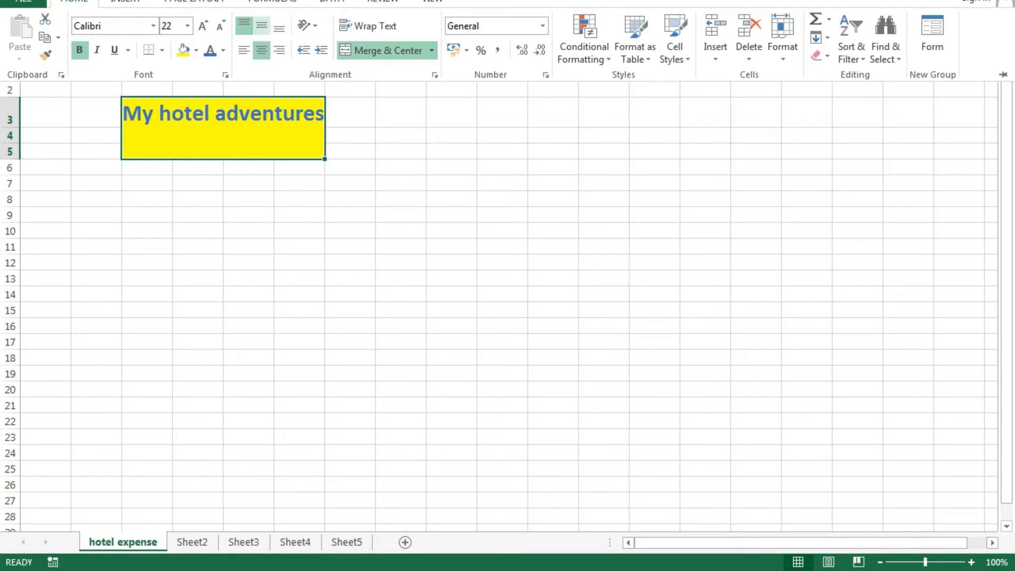
left_click(261, 26)
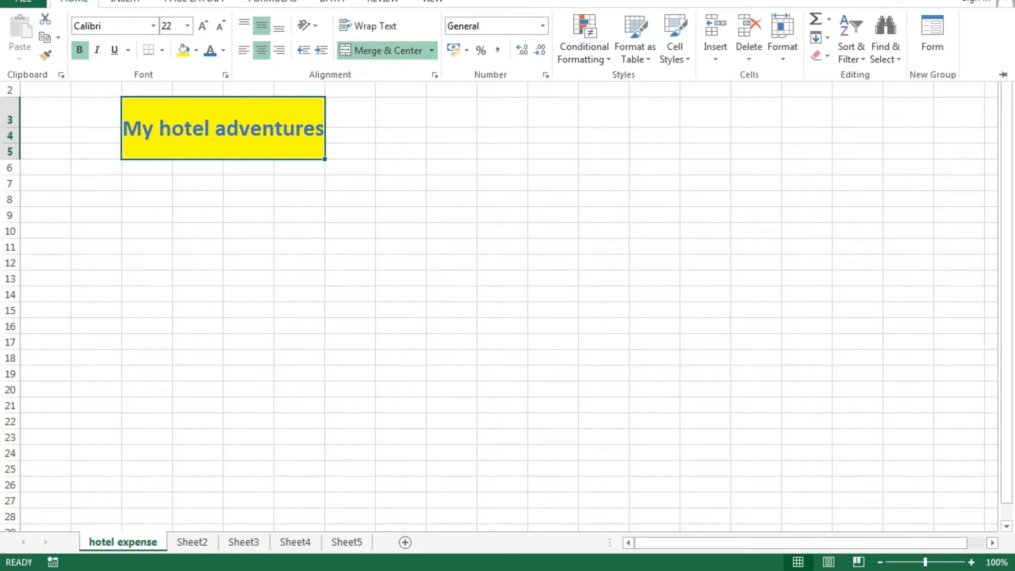
left_click(249, 279)
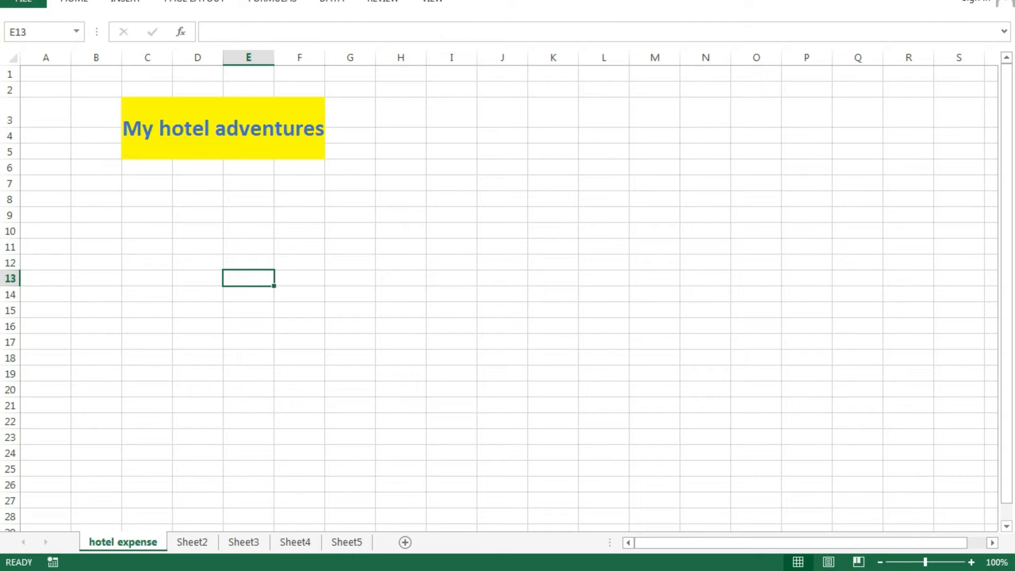
- Enter item 1 in row 7: Porotta, 10 numbers, price 100
left_click(96, 183)
type("1")
key("Return")
key("Up")
key("Right")
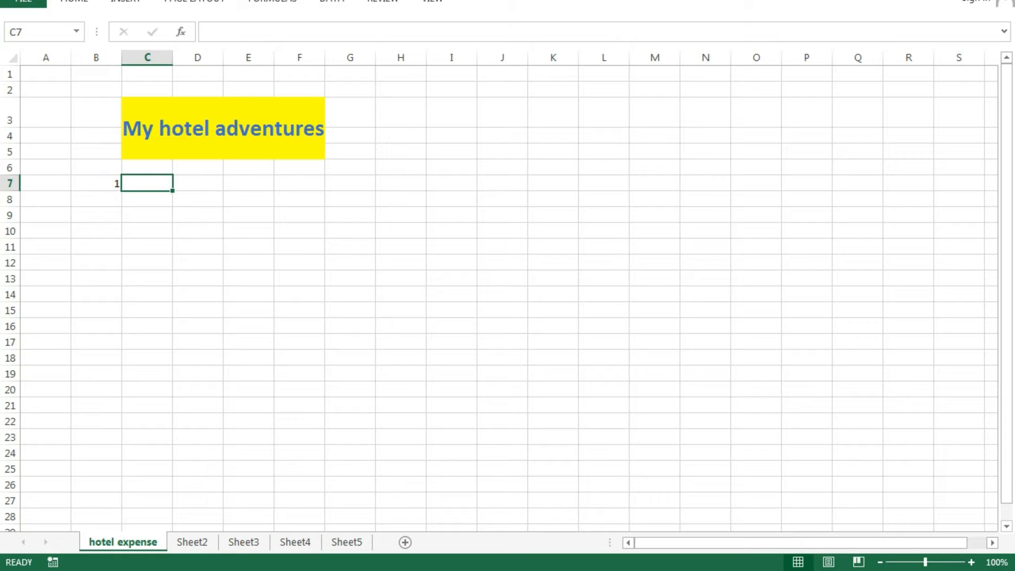
type("Porotta")
key("Tab")
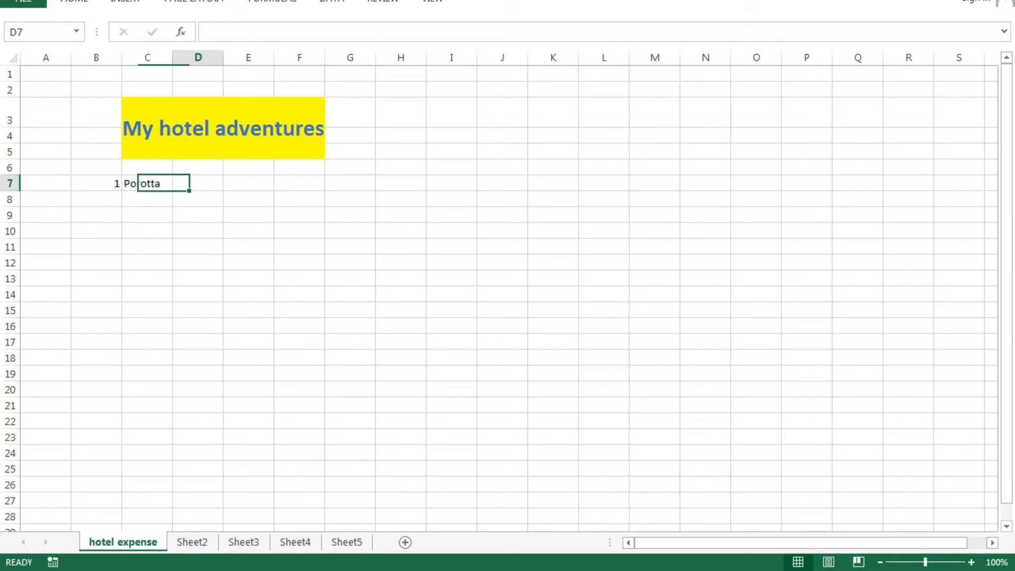
type("10")
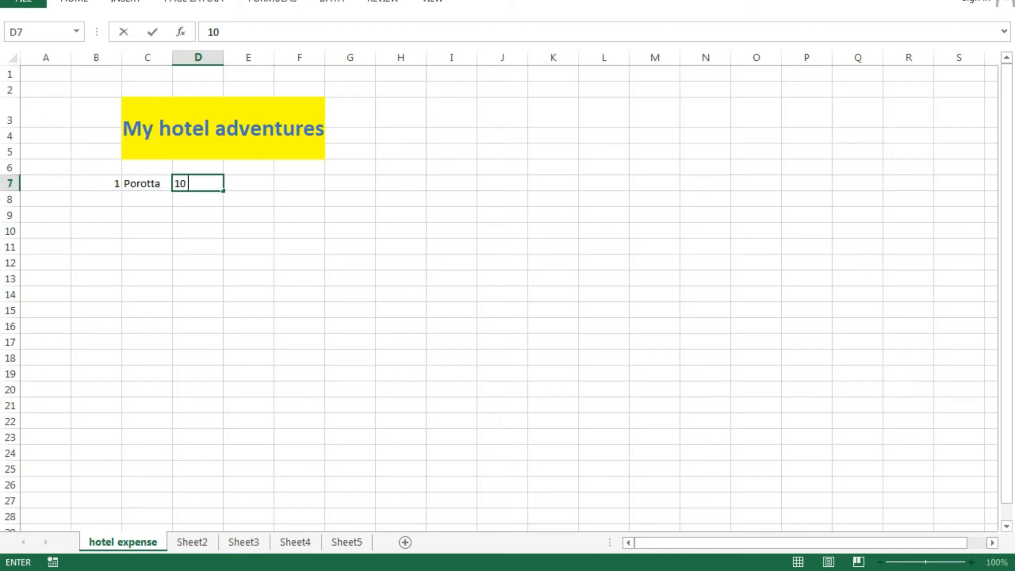
type(" numbers")
key("Tab")
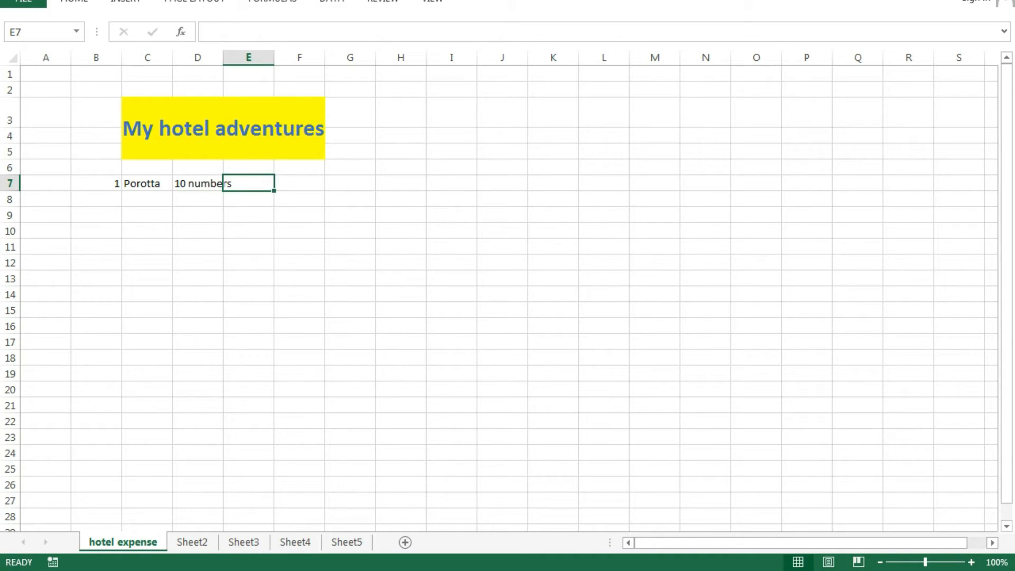
key("Tab")
type("100")
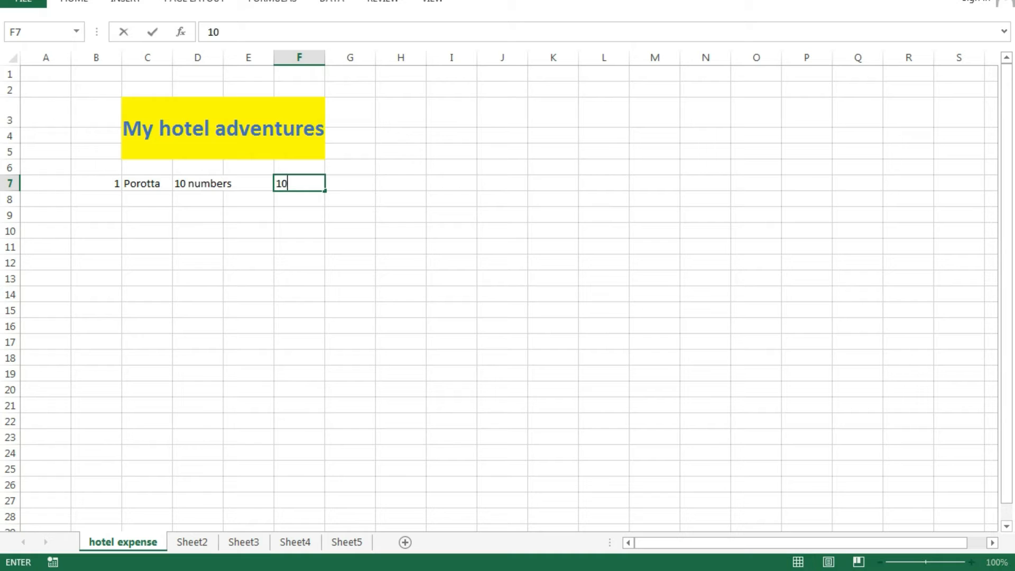
key("Return")
- Add item 2 in row 8: tea, 1 cup, price 10
key("Left")
key("Left")
key("Left")
key("Left")
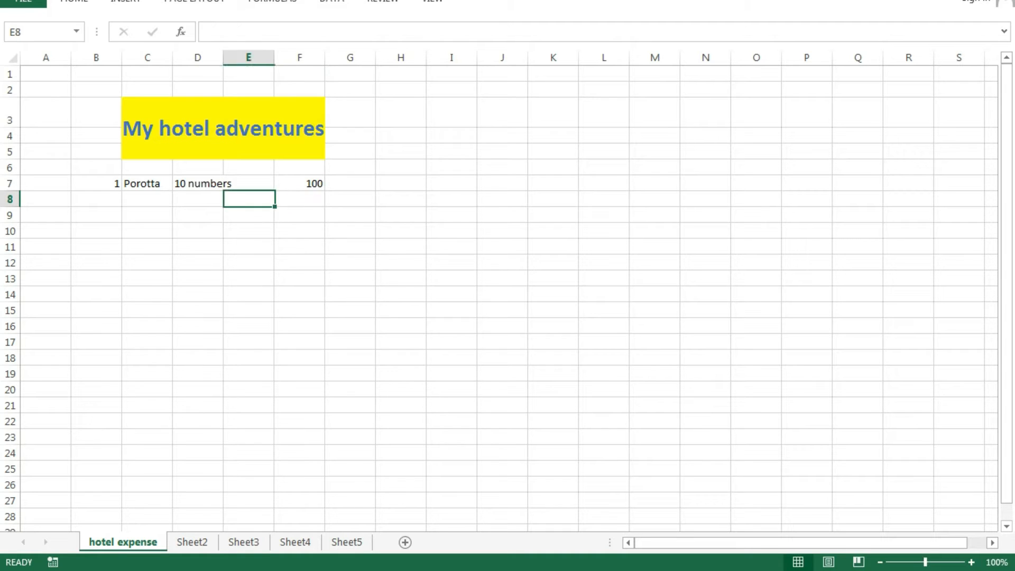
type("2")
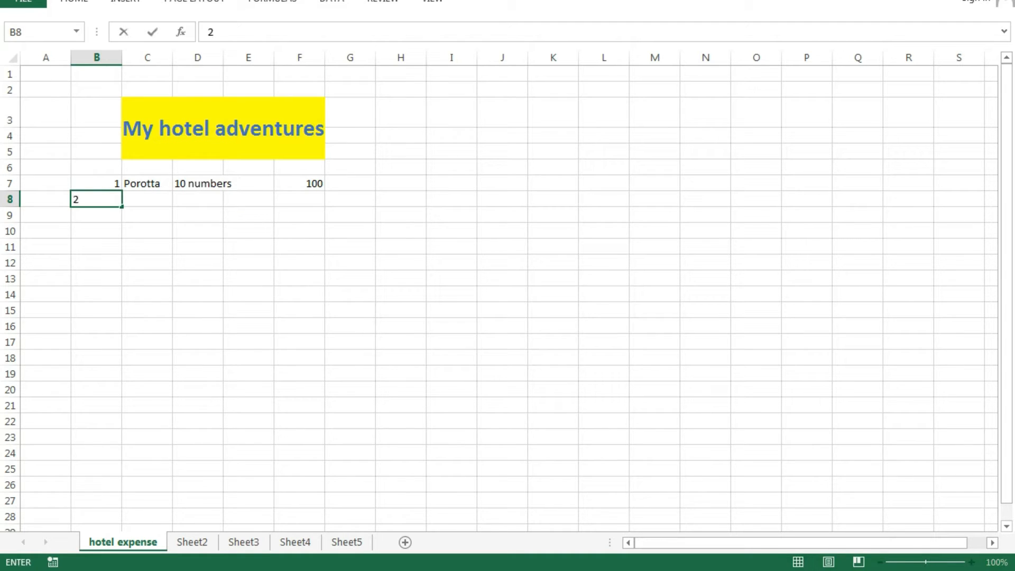
key("Tab")
type("tea")
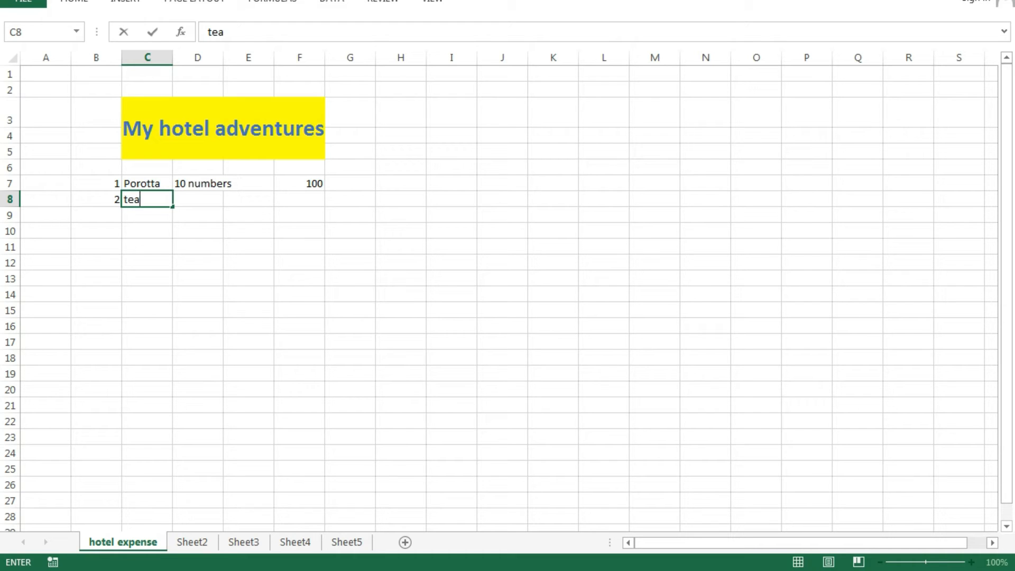
key("Tab")
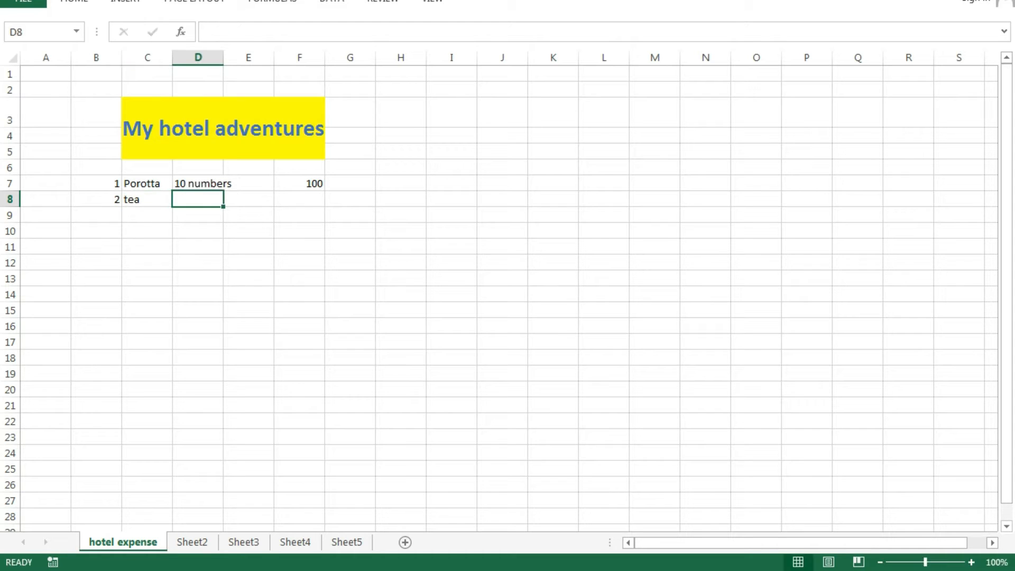
type("1 cup")
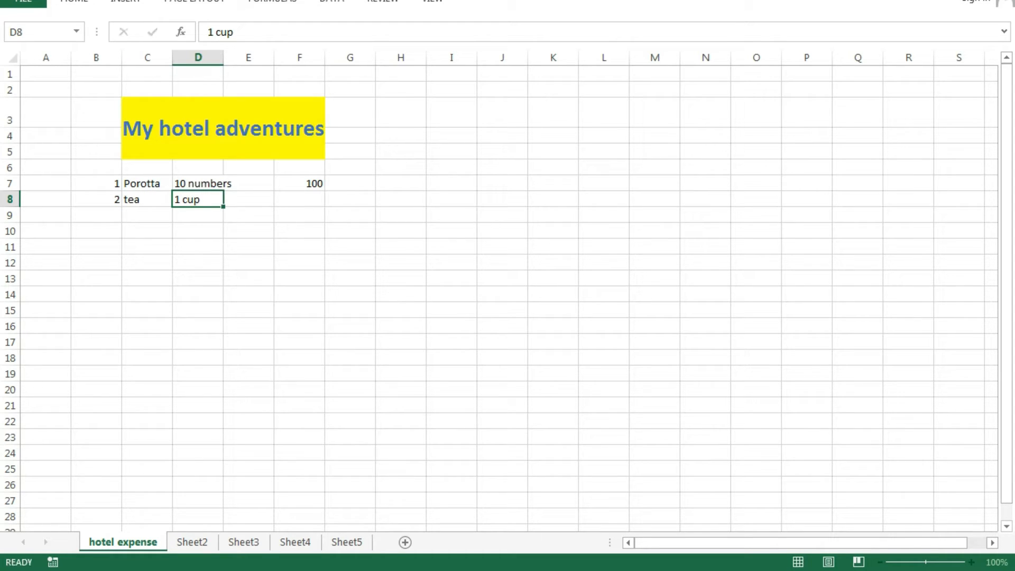
key("Tab")
key("Tab")
type("10")
key("Return")
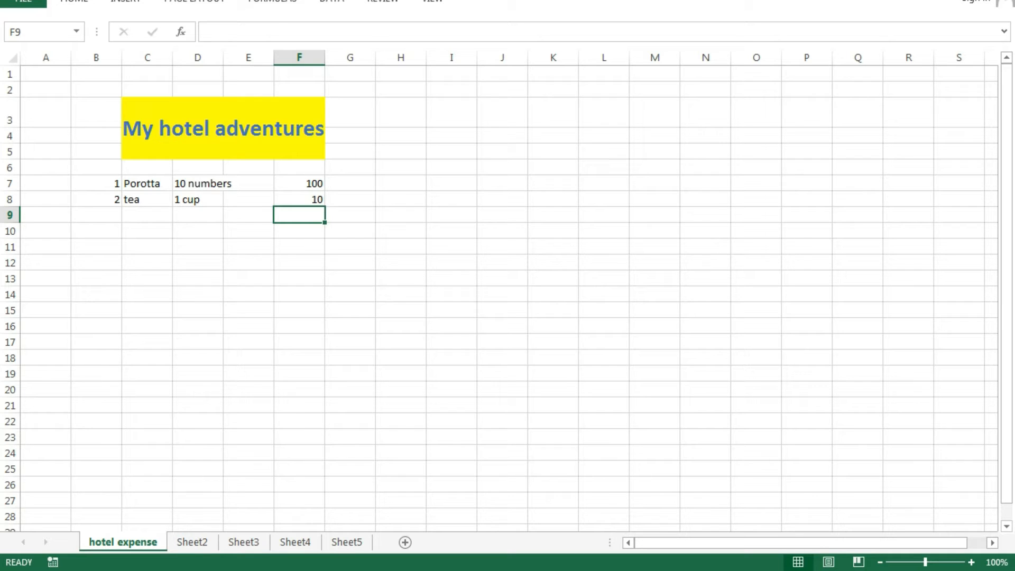
- Add item 3 in row 9: chicken fry, 2 plates, price 160
key("Left")
key("Left")
key("Left")
key("Left")
type("3")
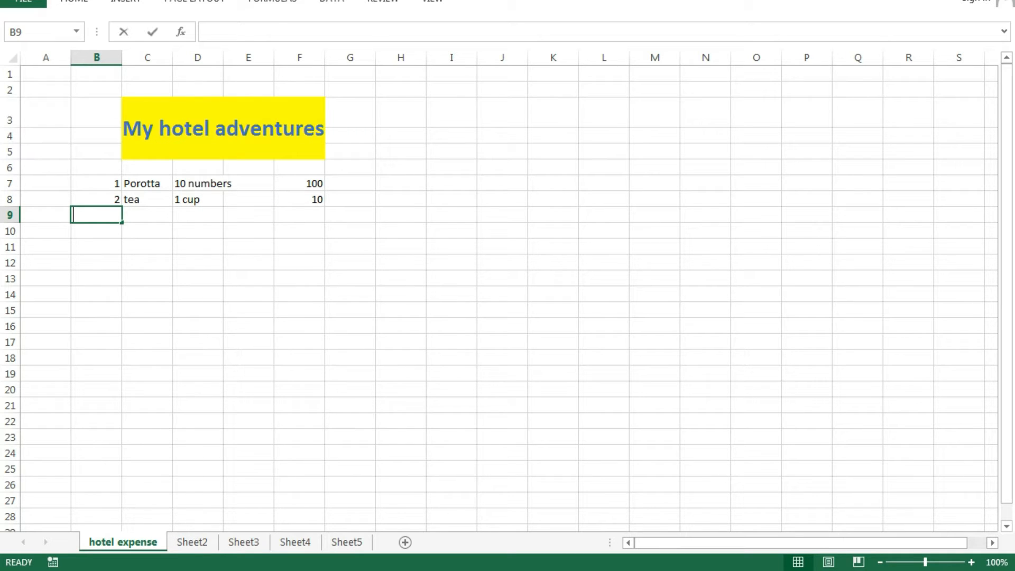
key("Tab")
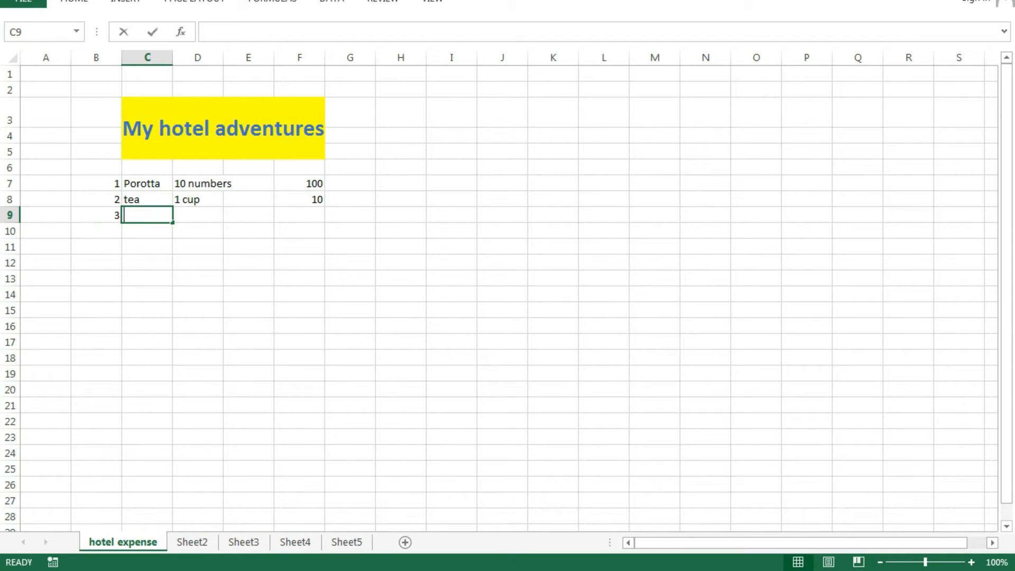
type("chicken fry")
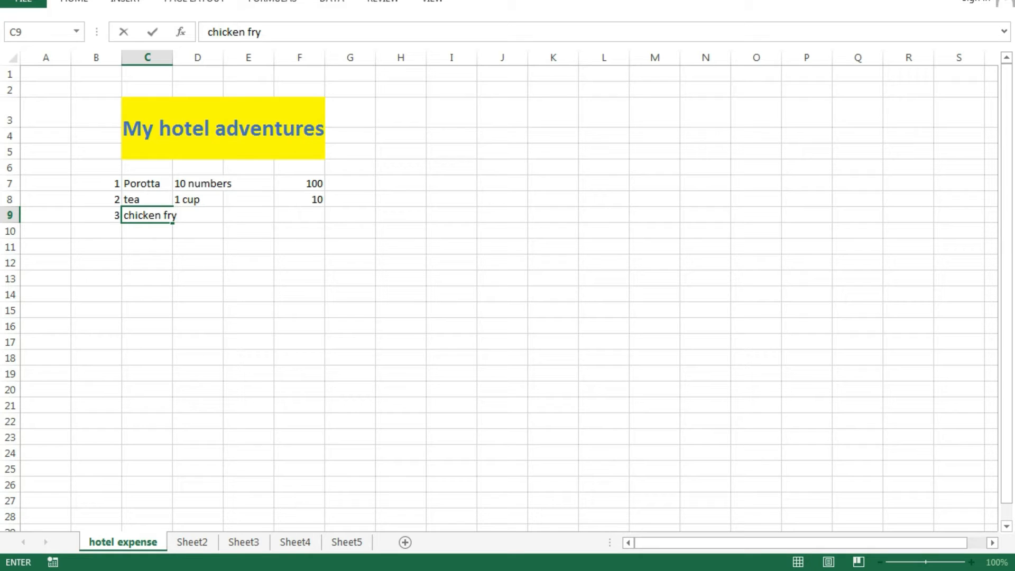
key("Tab")
type("2 plates")
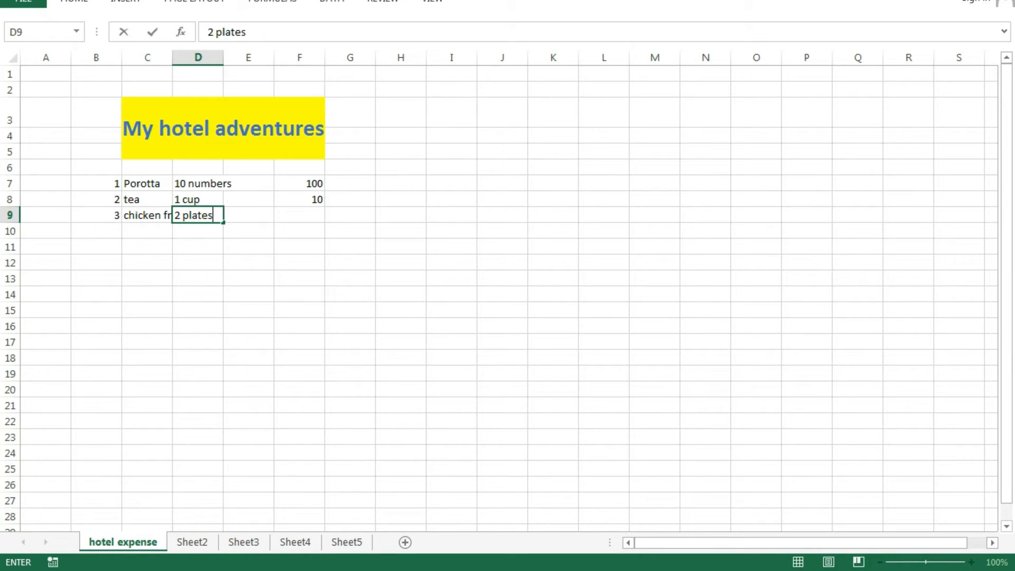
key("Tab")
key("Tab")
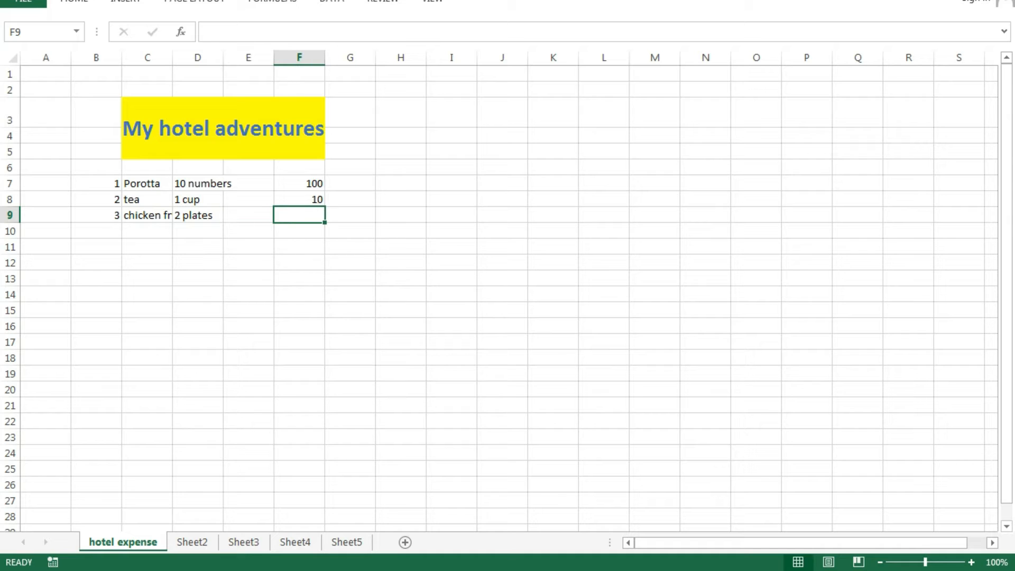
type("160")
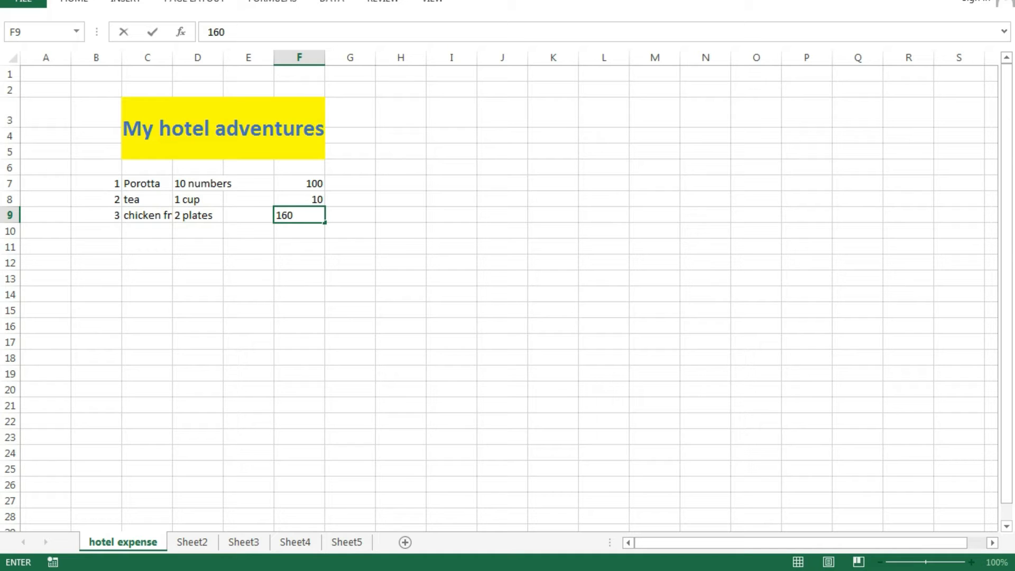
key("Return")
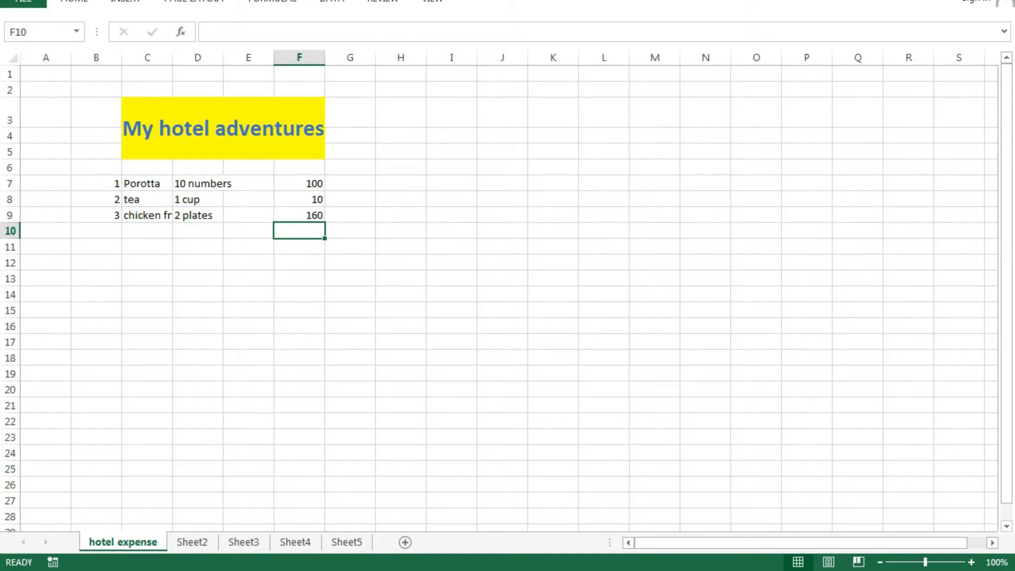
- Add item 4 in row 10: french fry, I plate, price 40
key("Left")
key("Left")
key("Left")
key("Left")
type("4.")
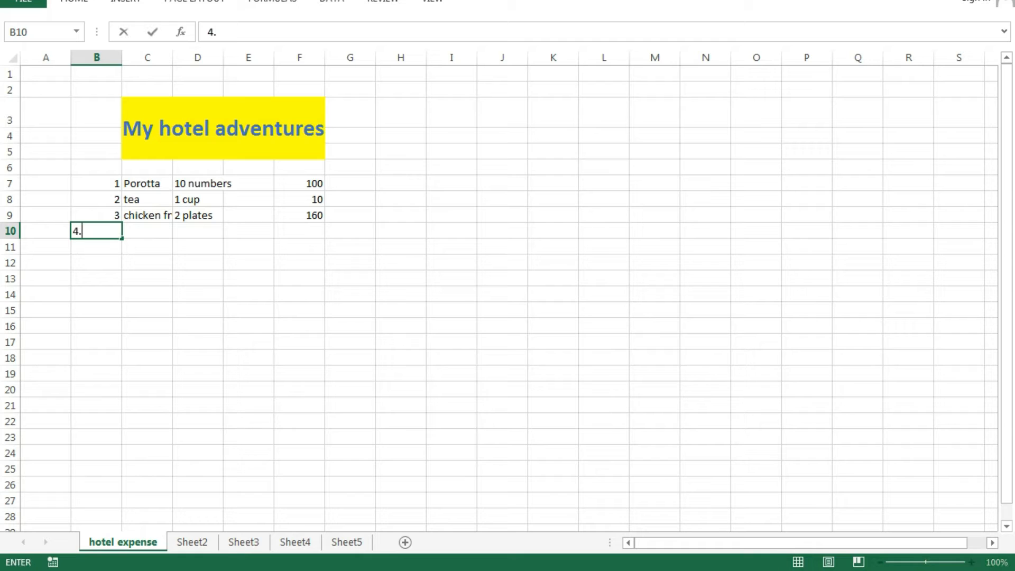
key("Tab")
type("french fry")
key("Tab")
type("I plate")
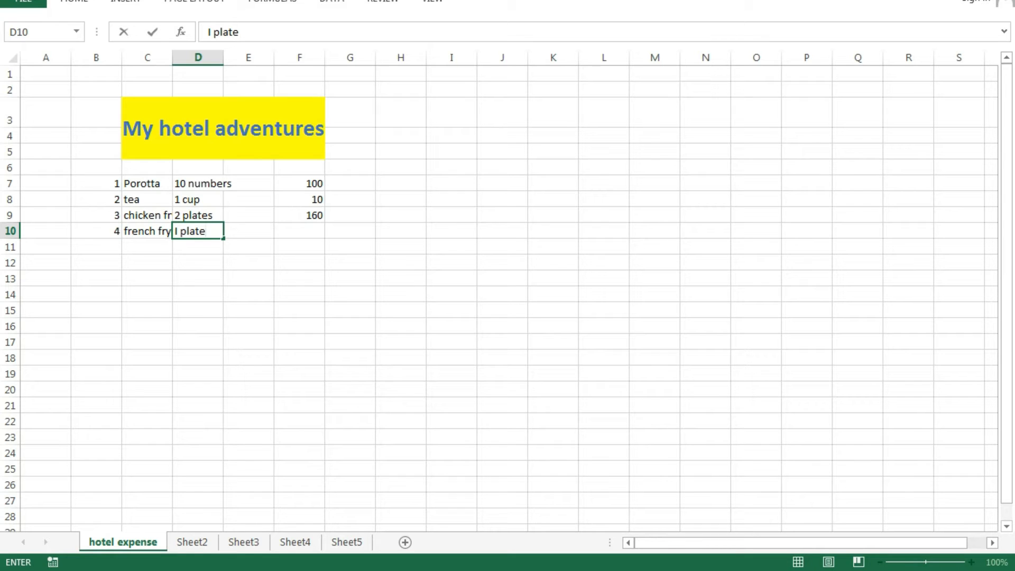
key("Tab")
key("Tab")
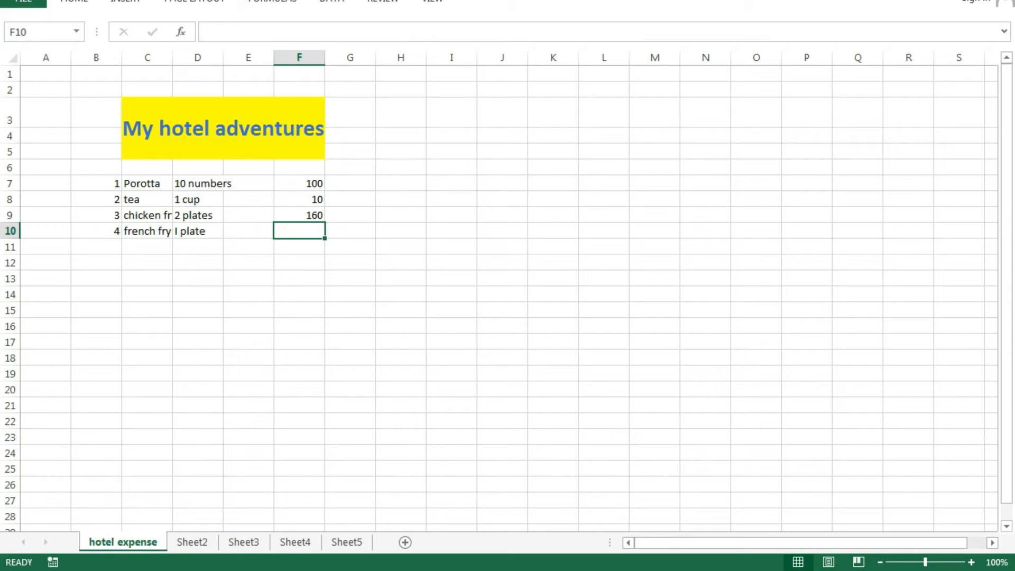
type("40")
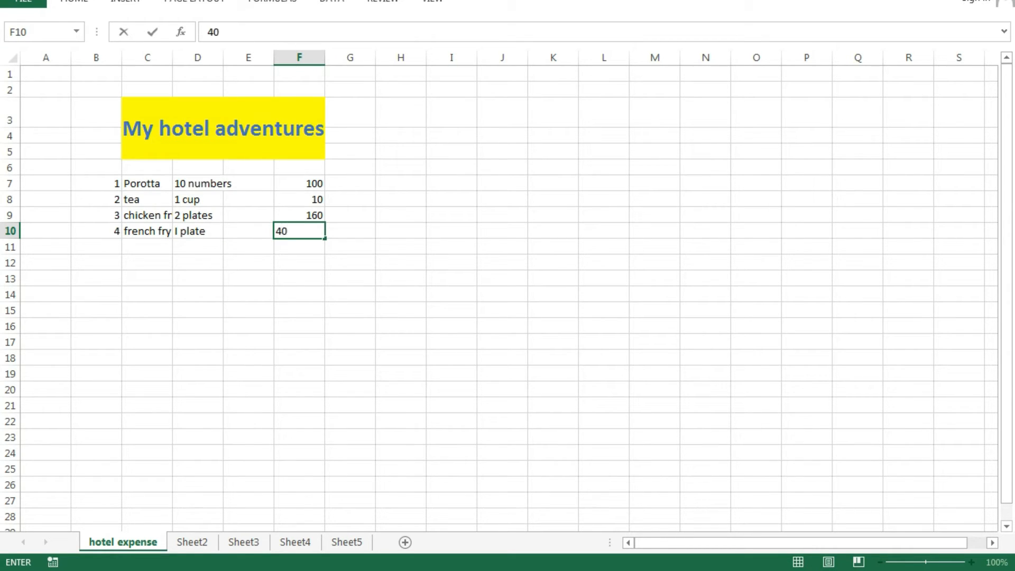
left_click(401, 342)
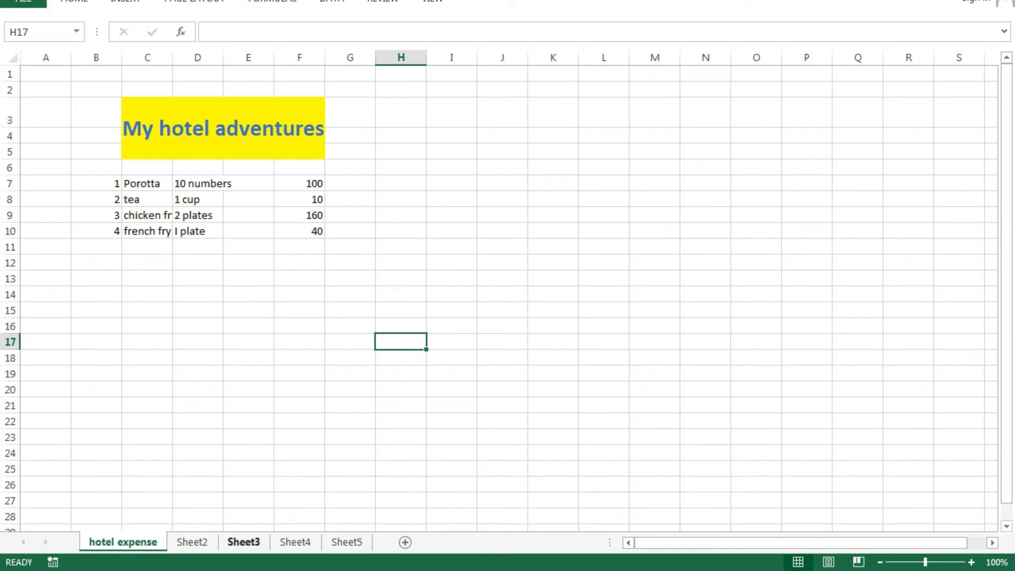
- AutoSum the prices F7:F10 into F11 as =SUM(F7:F10), giving 310
left_click(299, 358)
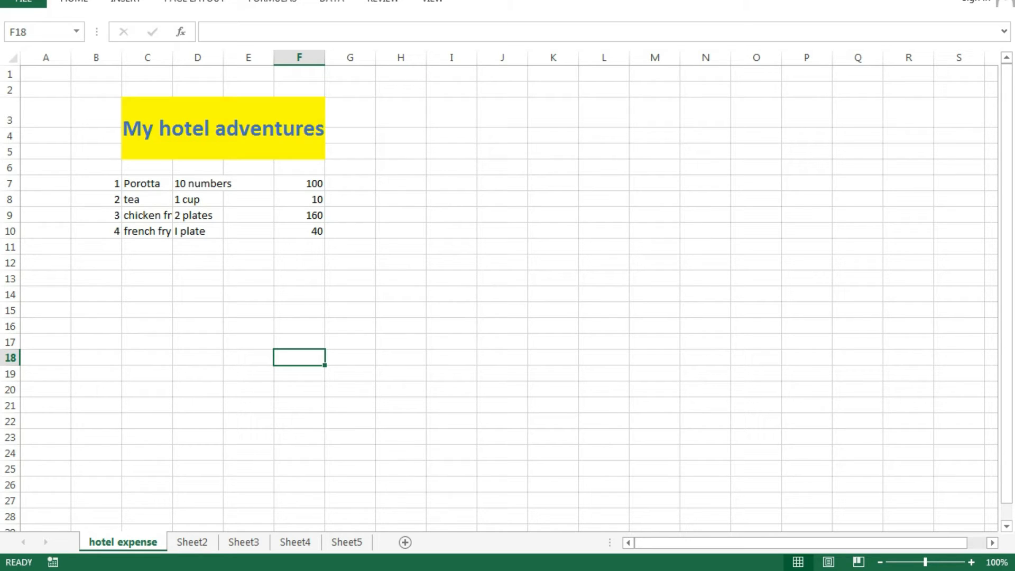
left_click(401, 278)
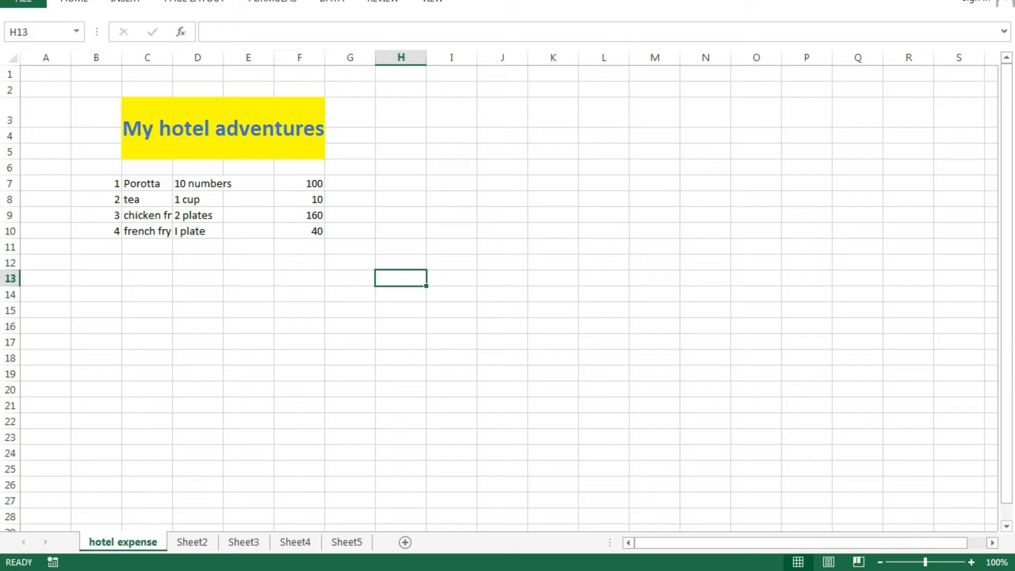
left_click(300, 183)
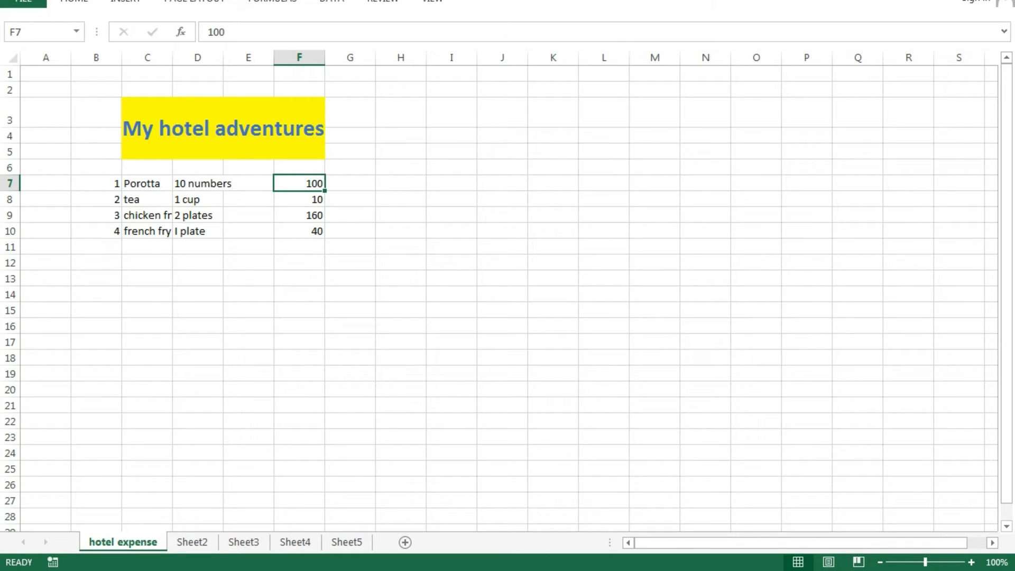
left_click(553, 406)
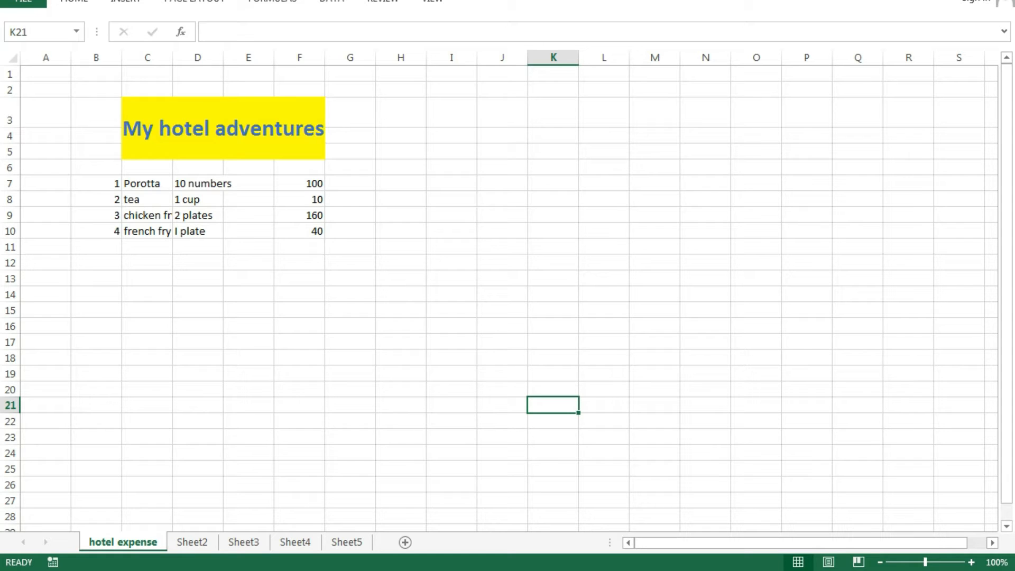
left_click_drag(300, 183, 300, 231)
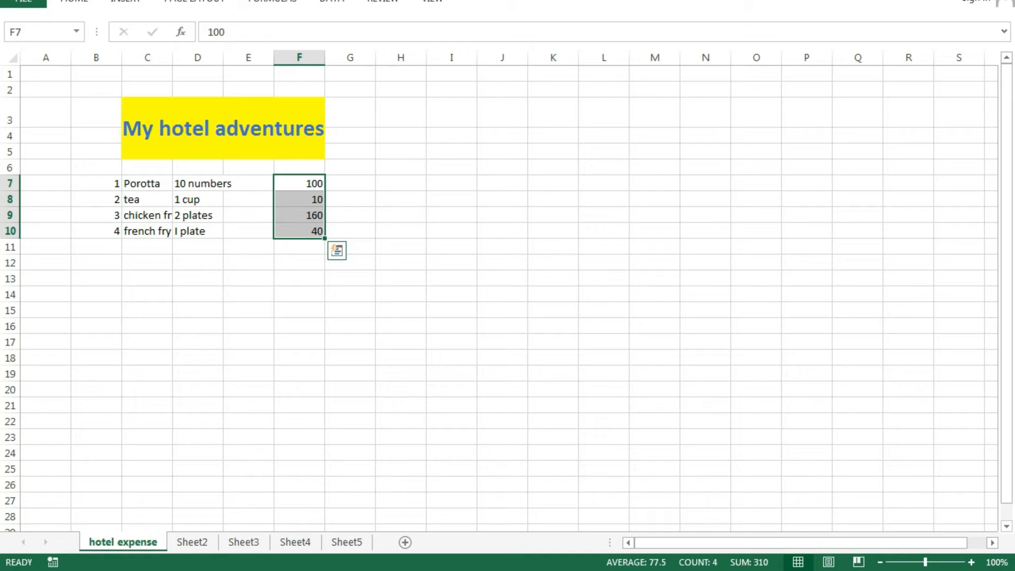
left_click(401, 199)
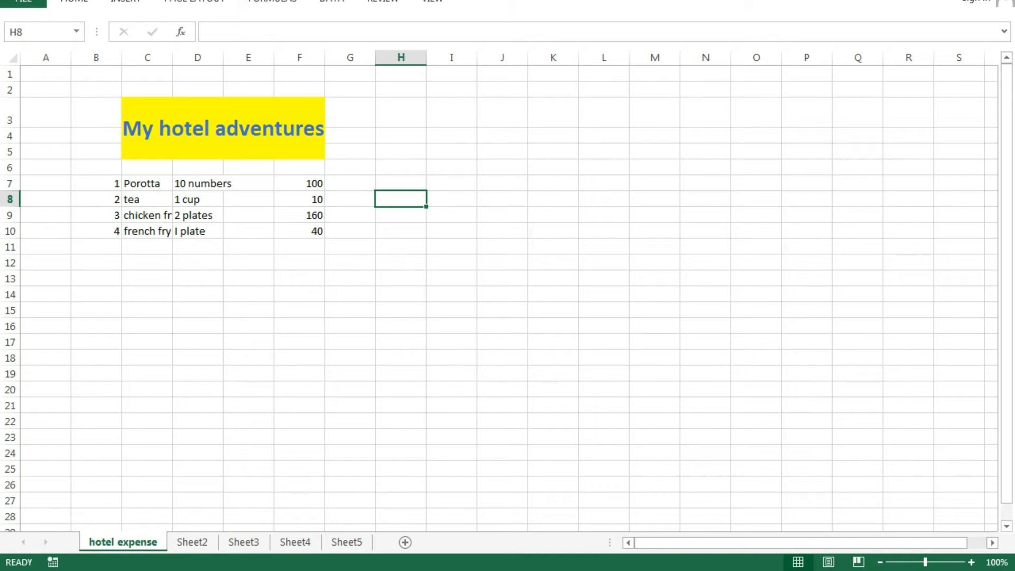
left_click(300, 183)
left_click_drag(299, 184, 299, 232)
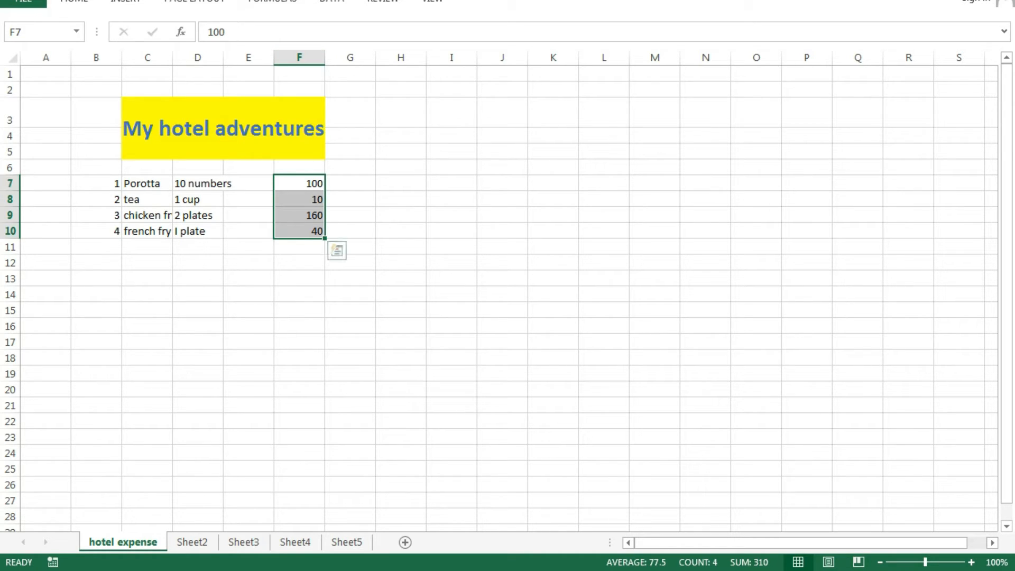
left_click(452, 231)
left_click_drag(299, 184, 299, 231)
left_click(74, 2)
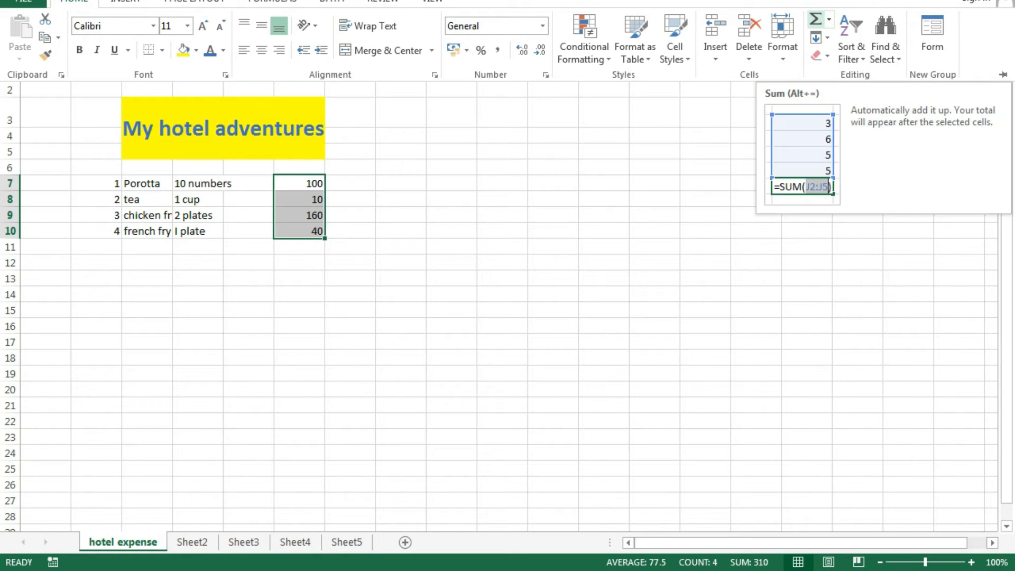
left_click(816, 19)
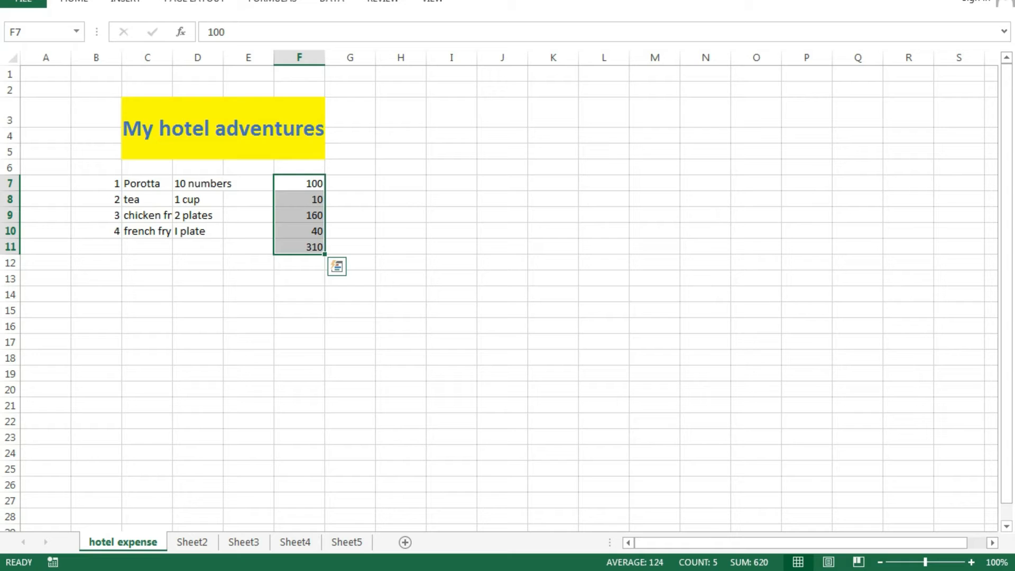
left_click(452, 358)
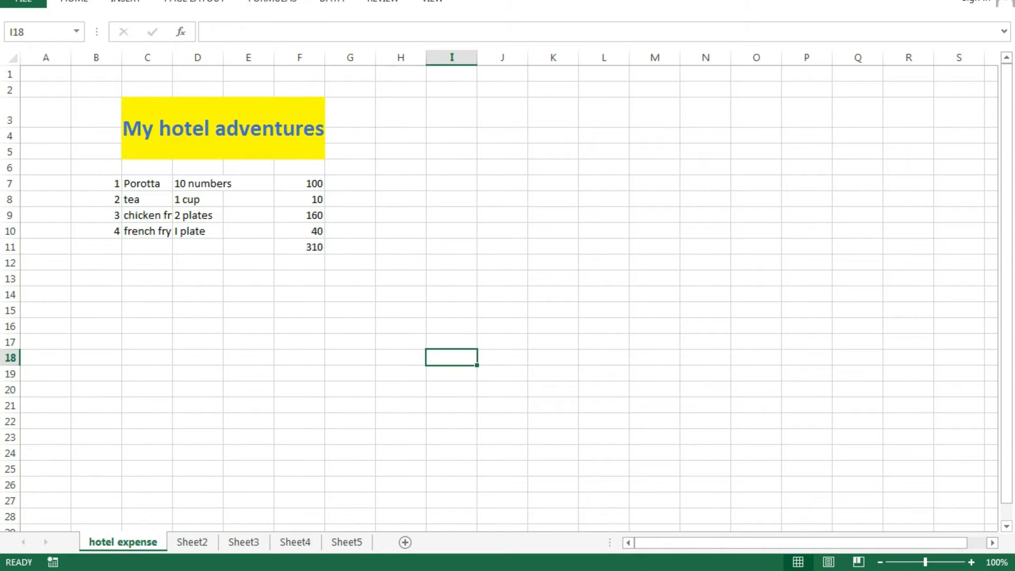
- Bold the F11 total of 310 and increase its font size several steps
left_click(300, 247)
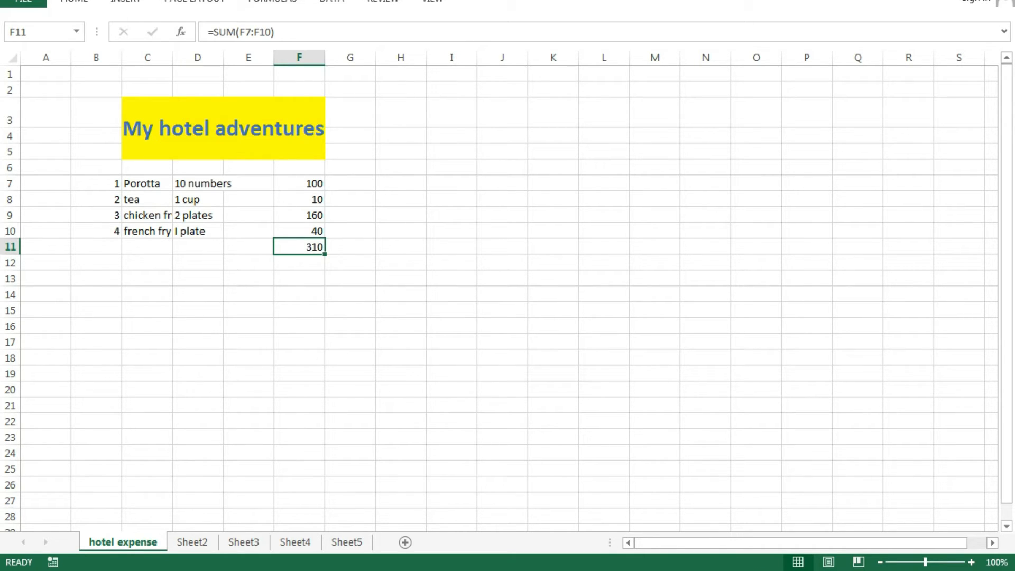
left_click(74, 2)
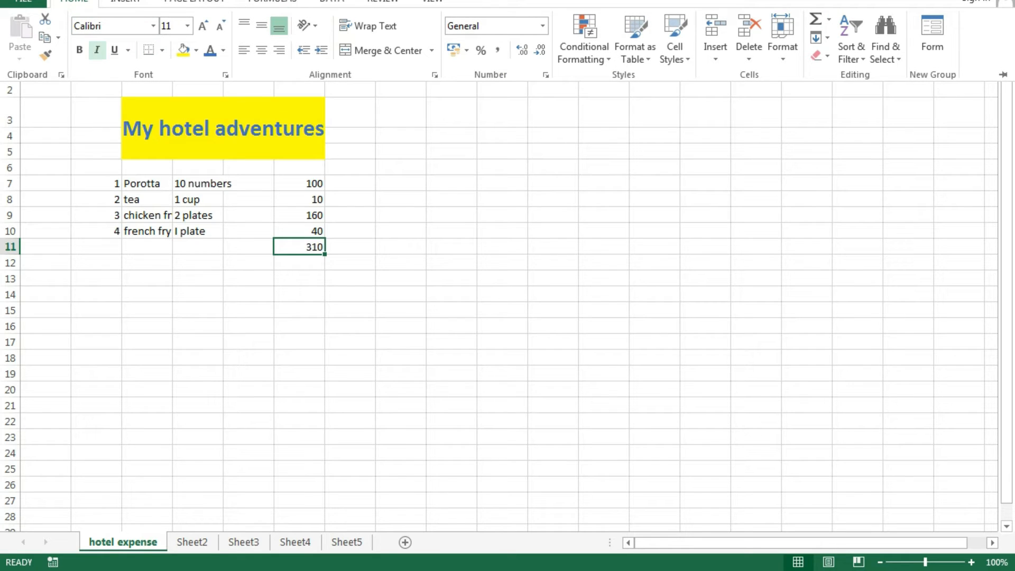
left_click(80, 49)
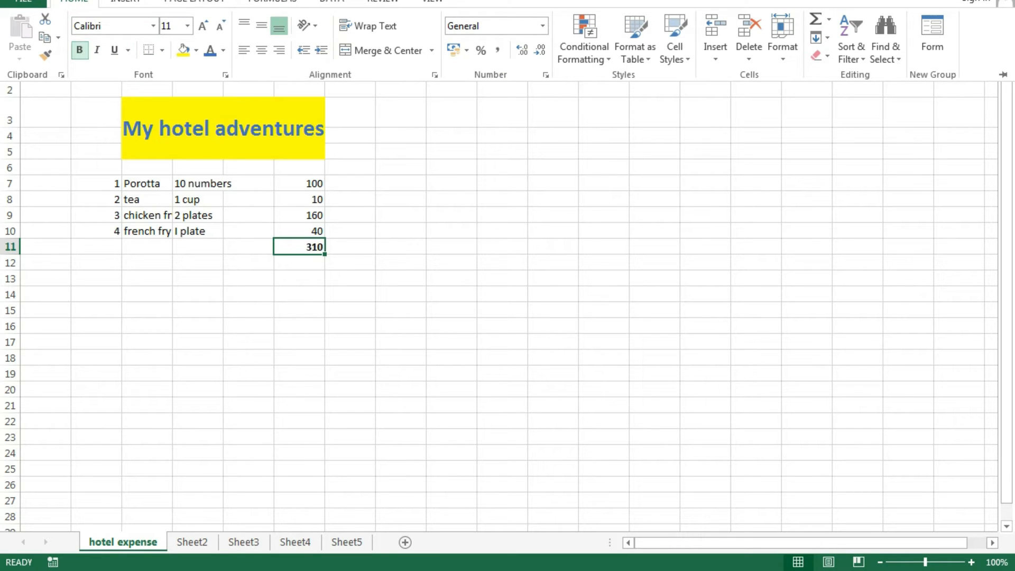
left_click(203, 25)
left_click(203, 26)
left_click(502, 395)
left_click(503, 396)
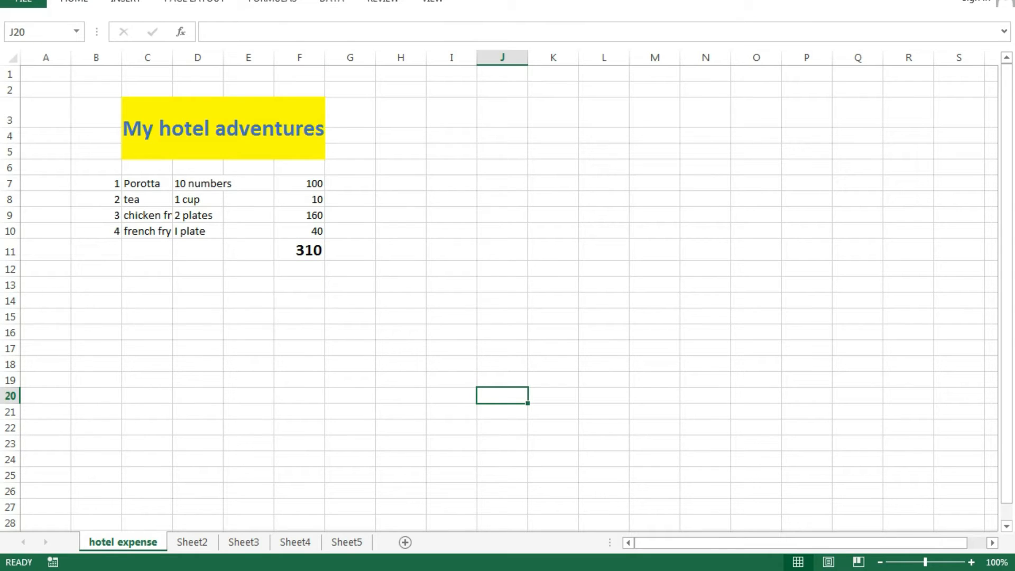
left_click(299, 250)
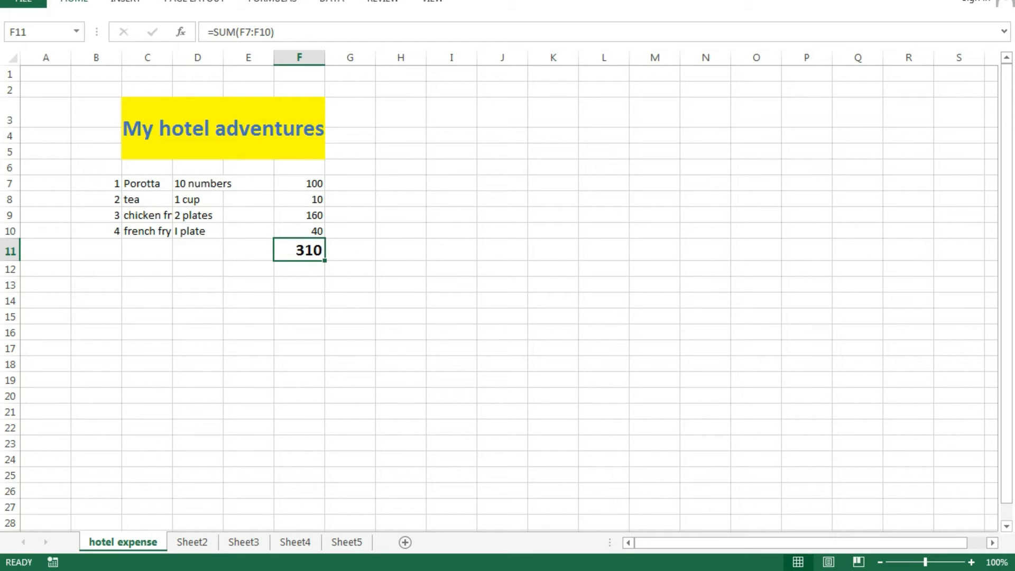
left_click(503, 332)
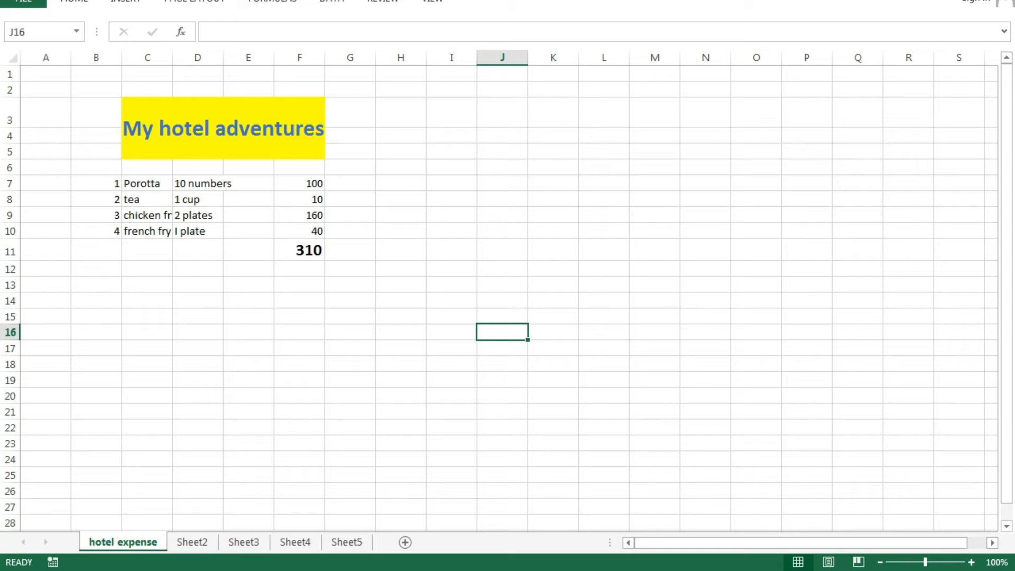
left_click(299, 250)
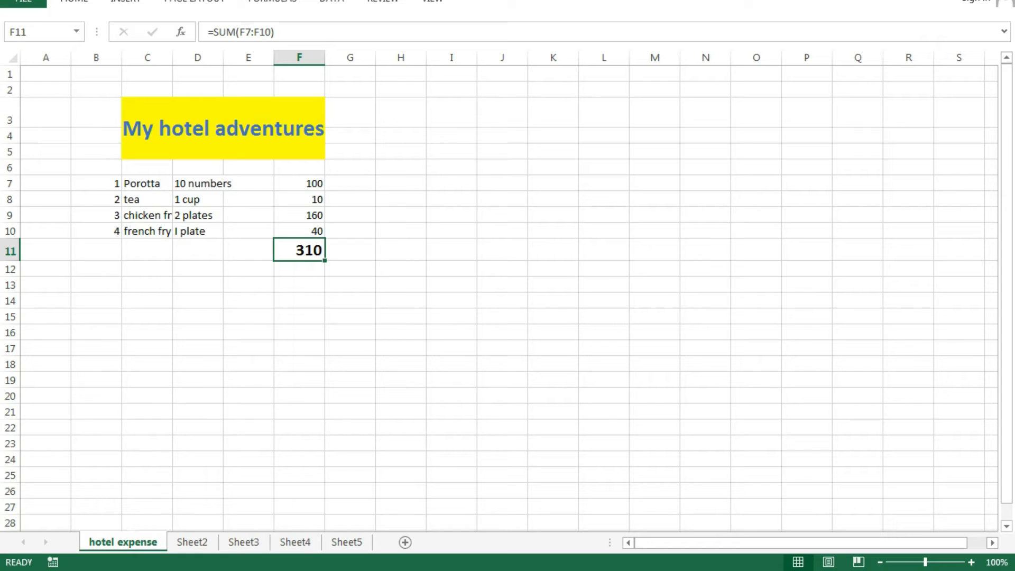
left_click(705, 316)
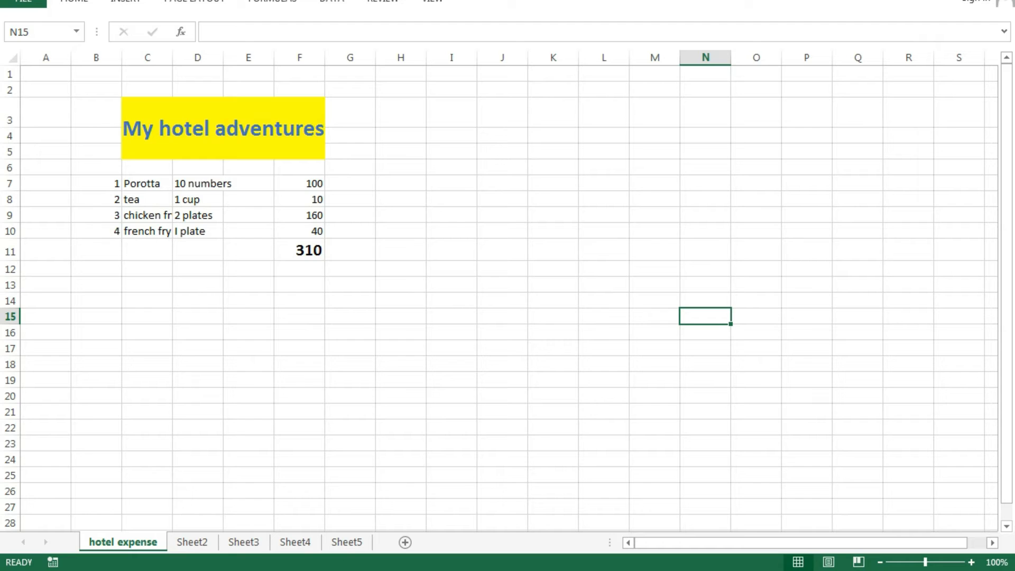
- Enter =F11 in N15 so it shows a linked copy of the 310 total
type("=")
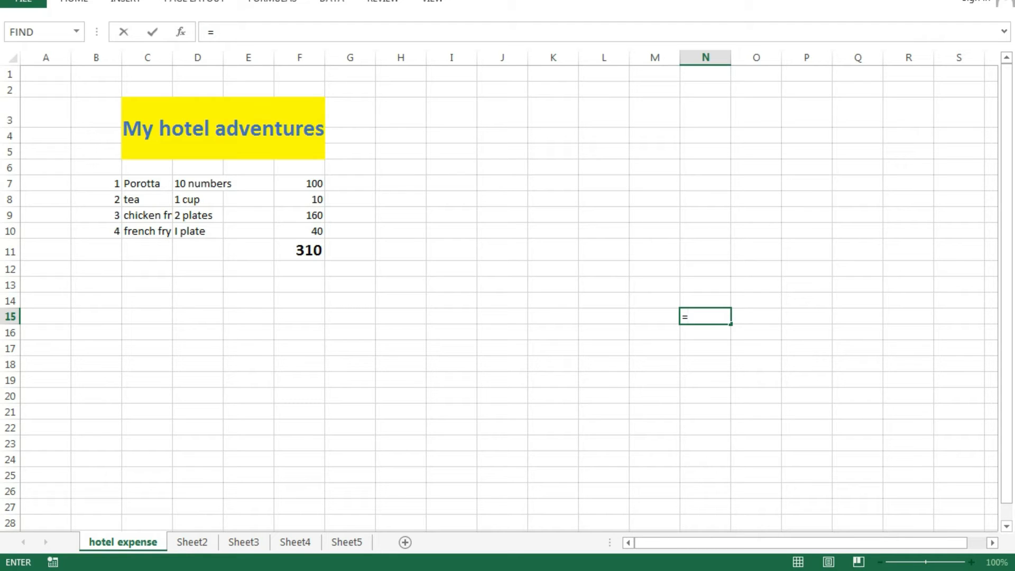
left_click(300, 250)
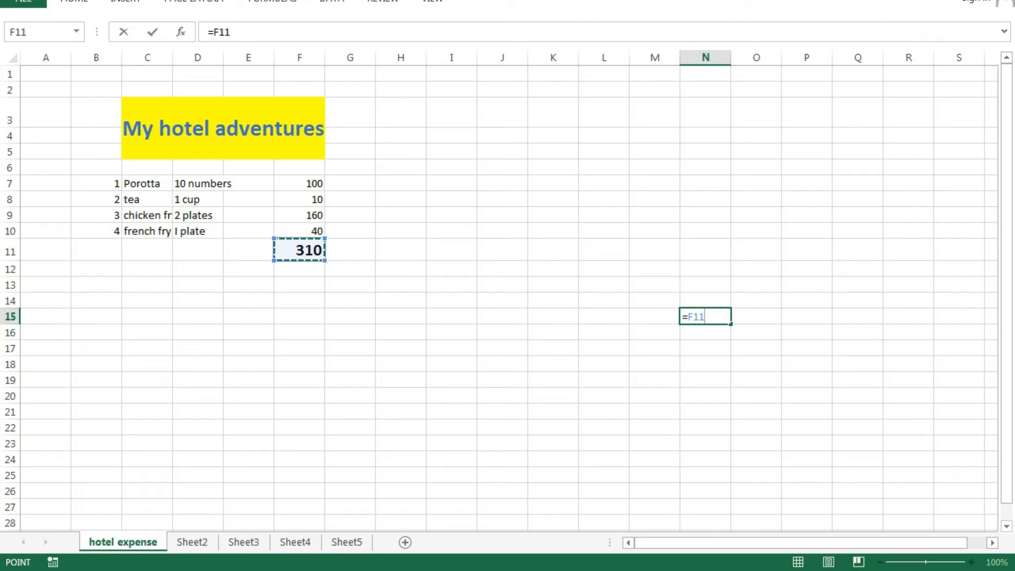
key("Return")
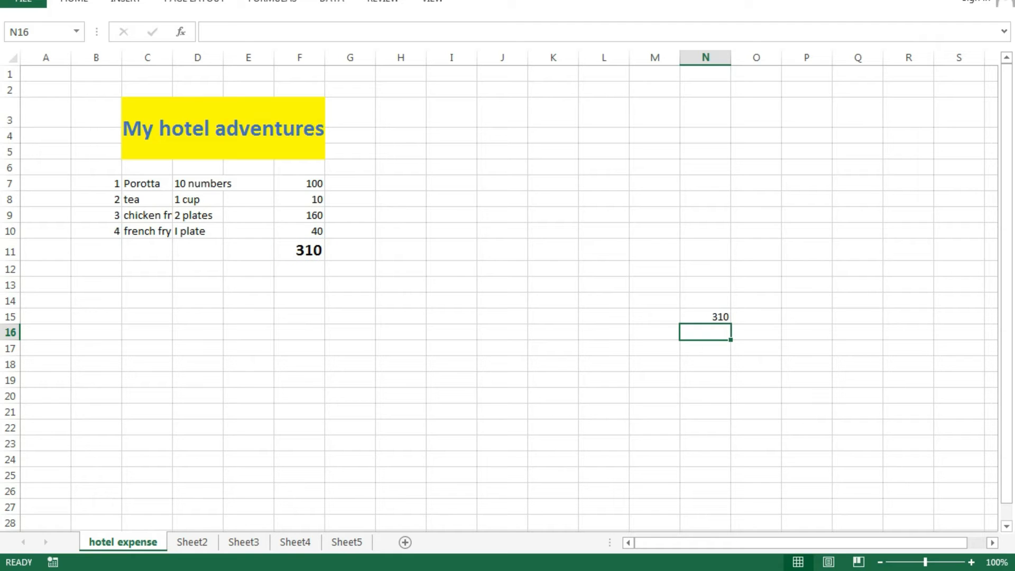
left_click(706, 317)
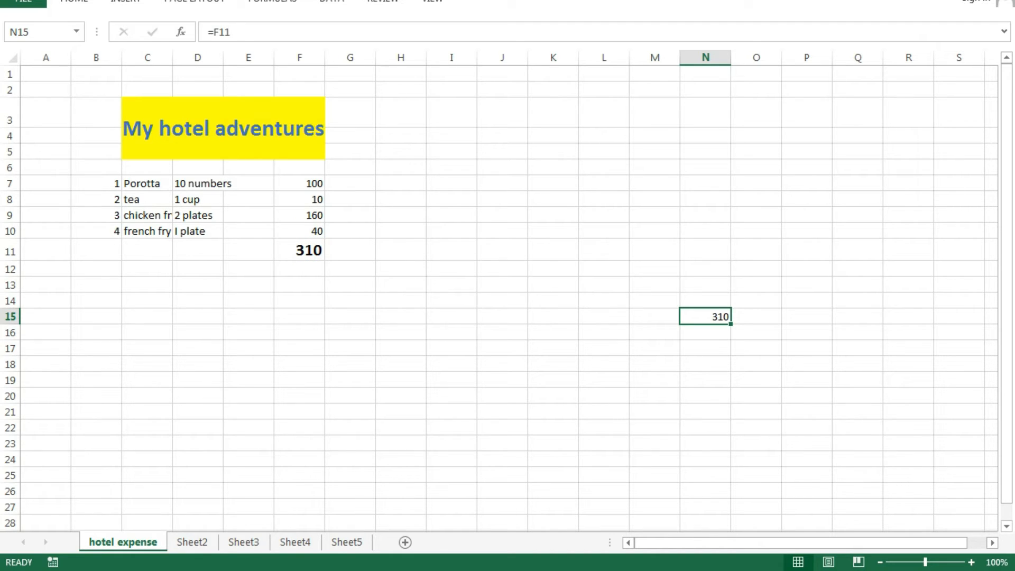
left_click(756, 411)
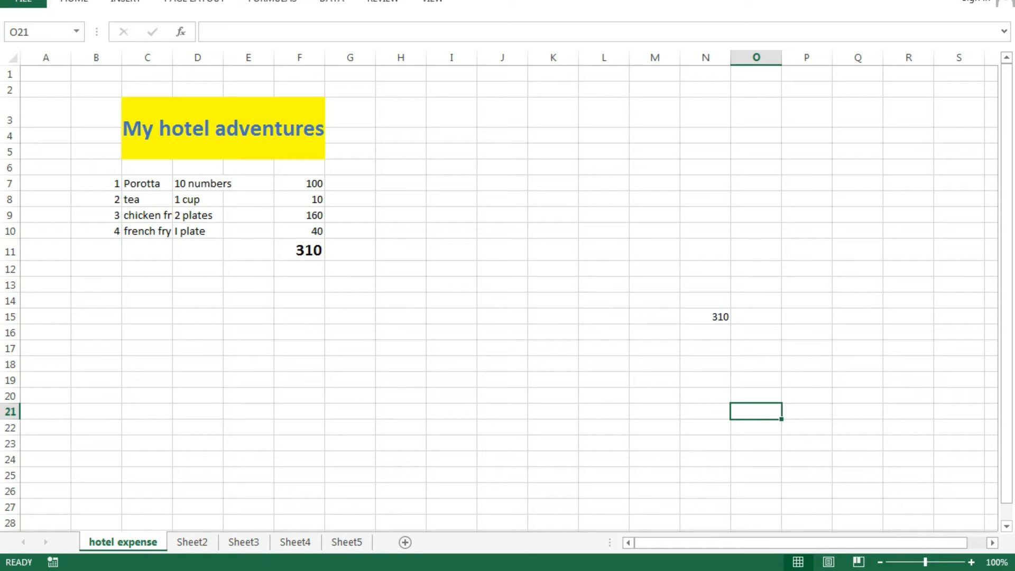
left_click(705, 249)
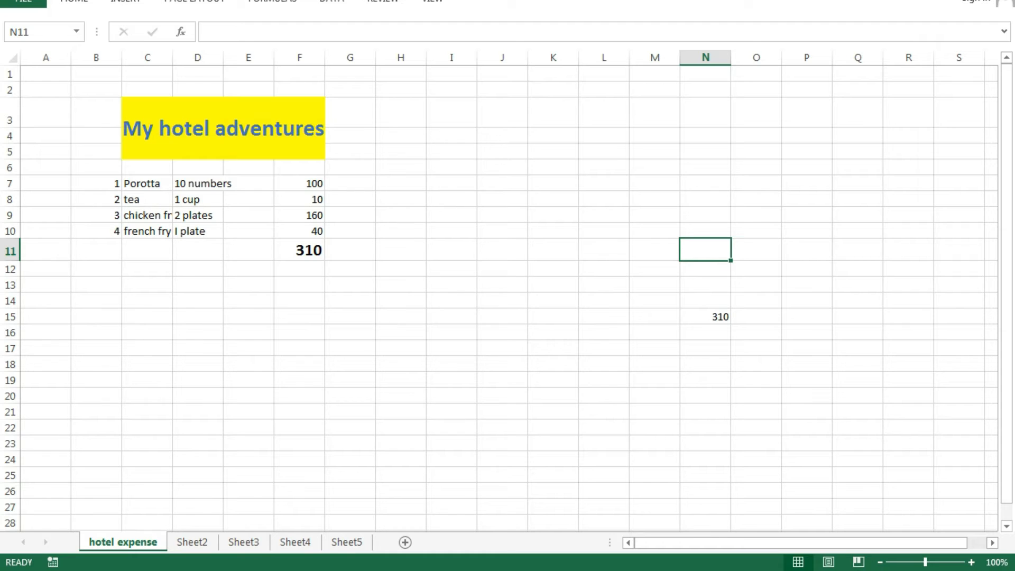
- Enter =F11 in N11 to link another copy of the 310 total
type("=")
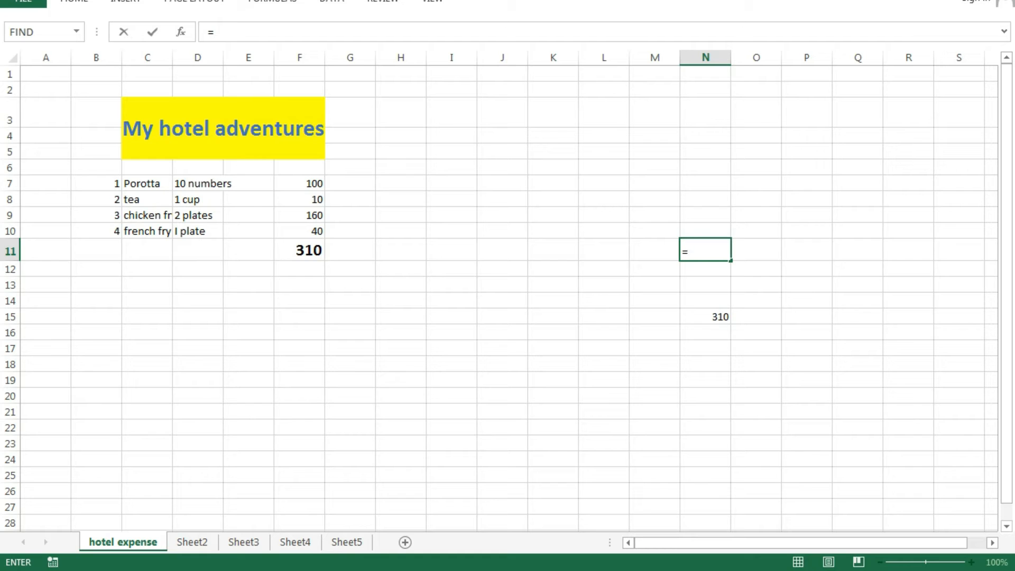
left_click(300, 250)
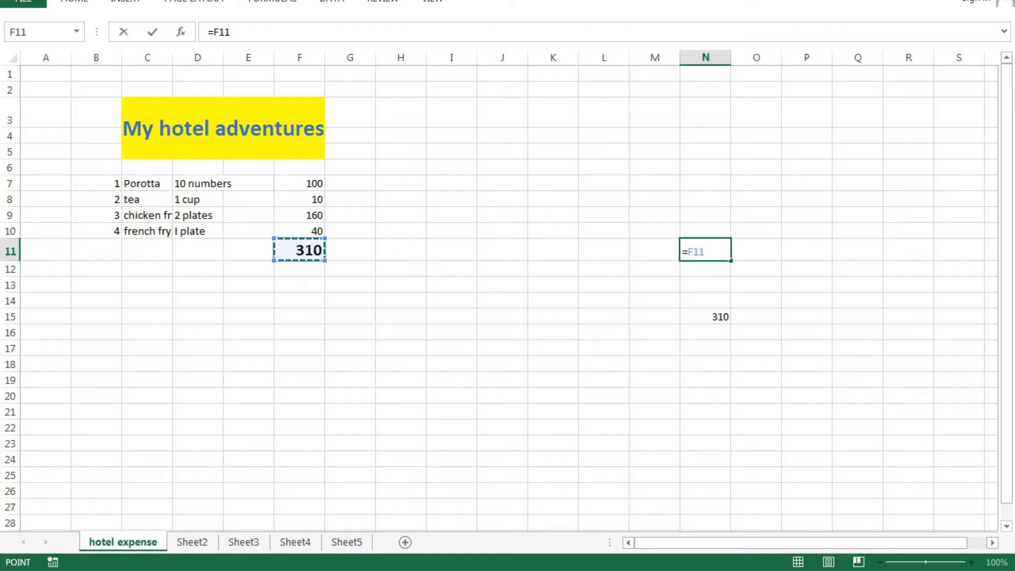
key("Return")
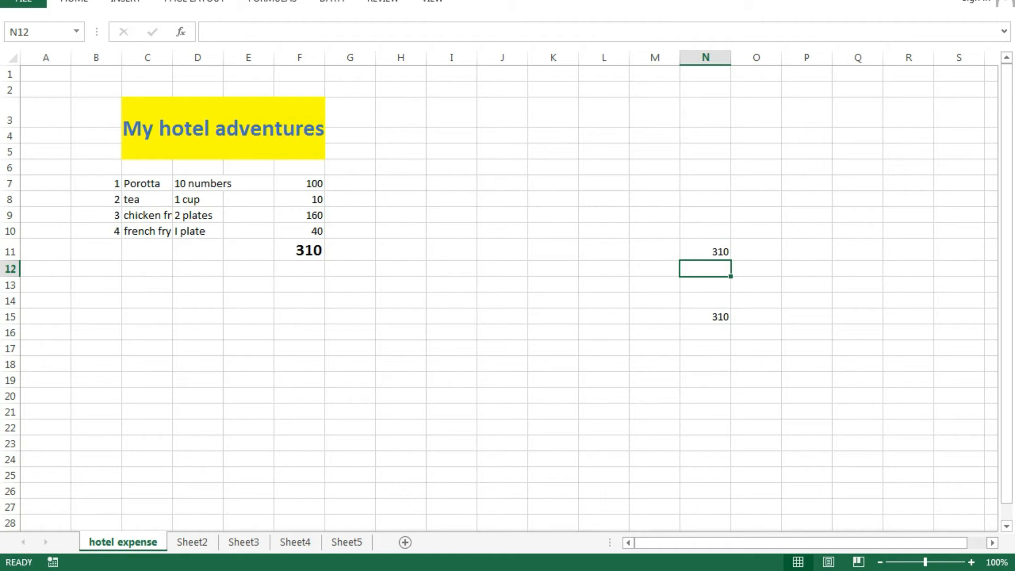
- Shade cell N11 with a yellow fill
left_click(705, 250)
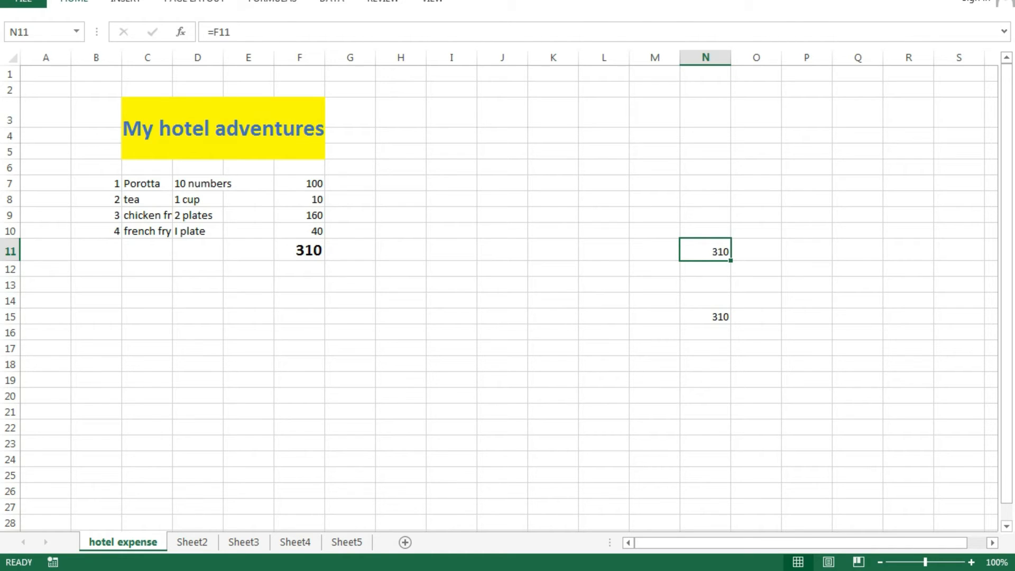
left_click(74, 2)
left_click(183, 50)
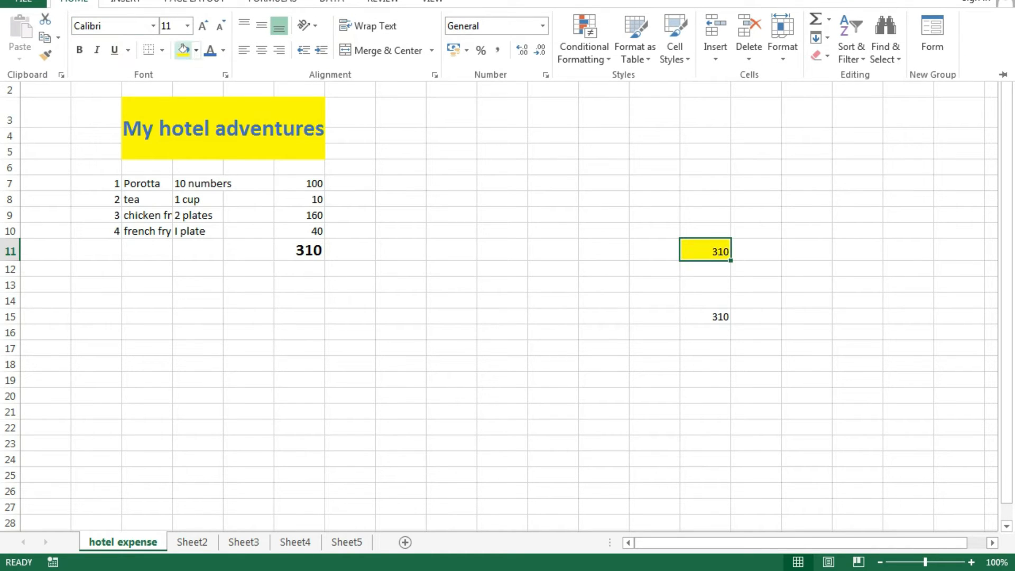
key("Escape")
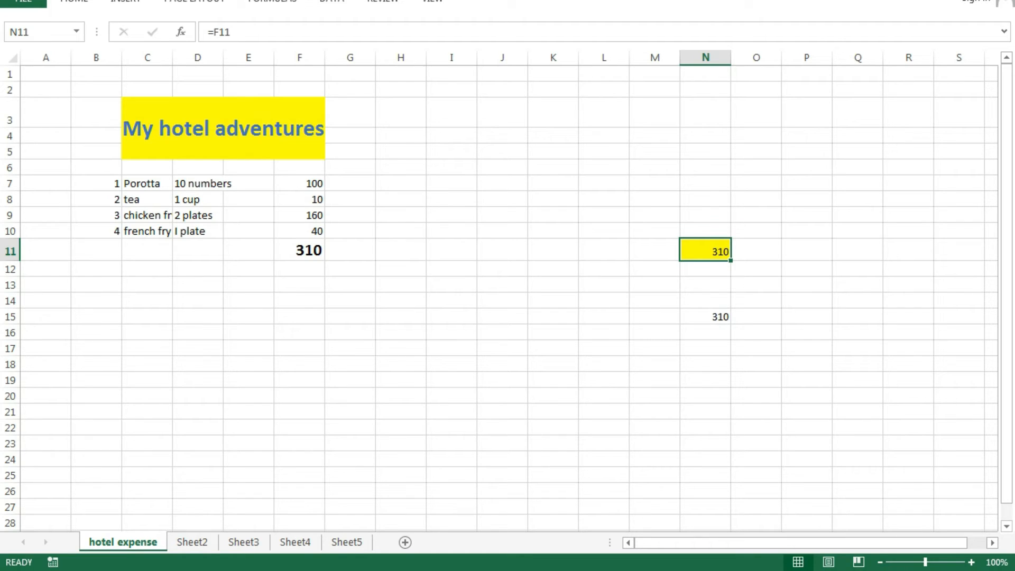
left_click(452, 348)
left_click(350, 396)
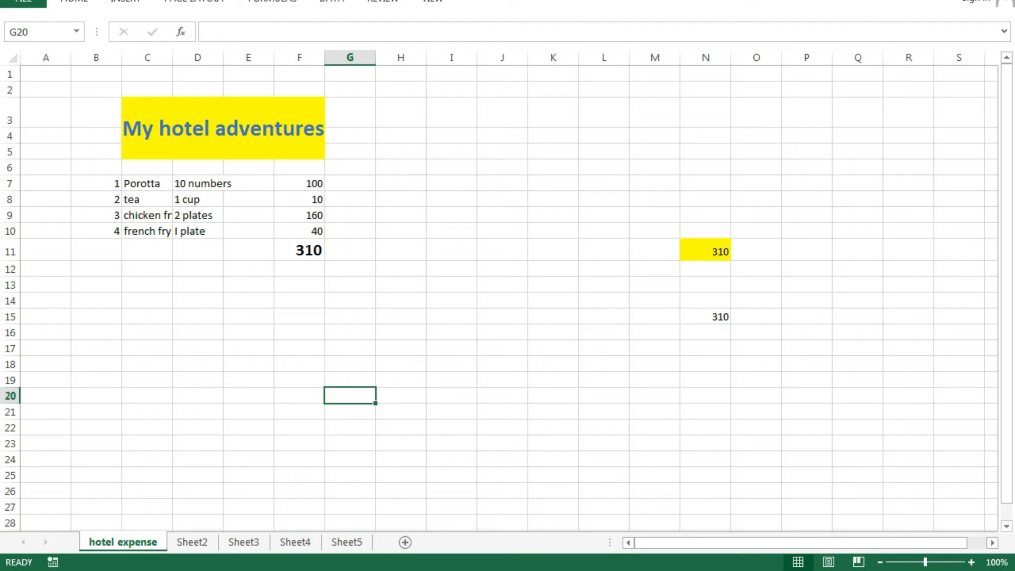
left_click(502, 333)
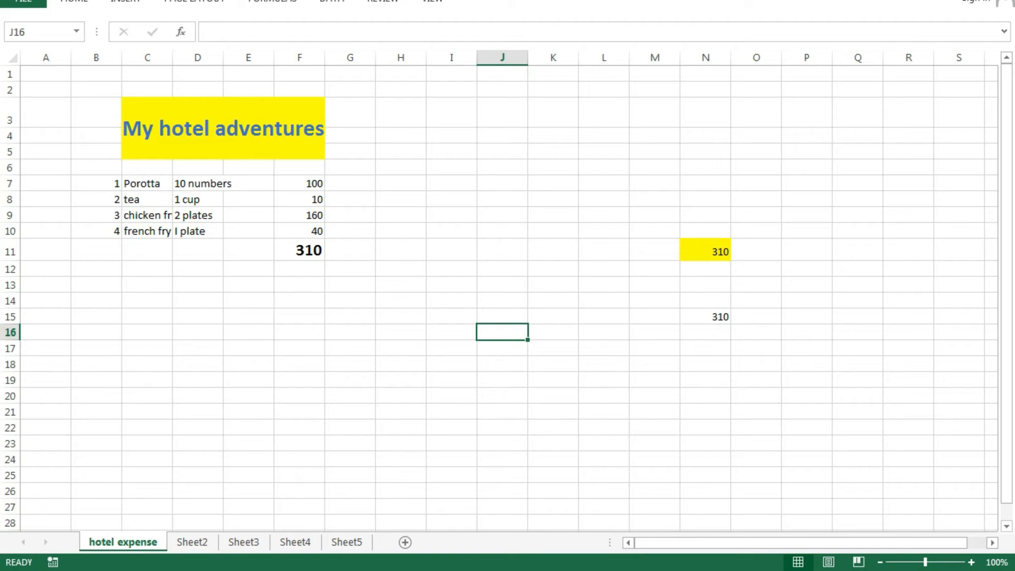
- Type the label 'budget' in C12 and the amount 500 in E12
left_click(147, 269)
type("b")
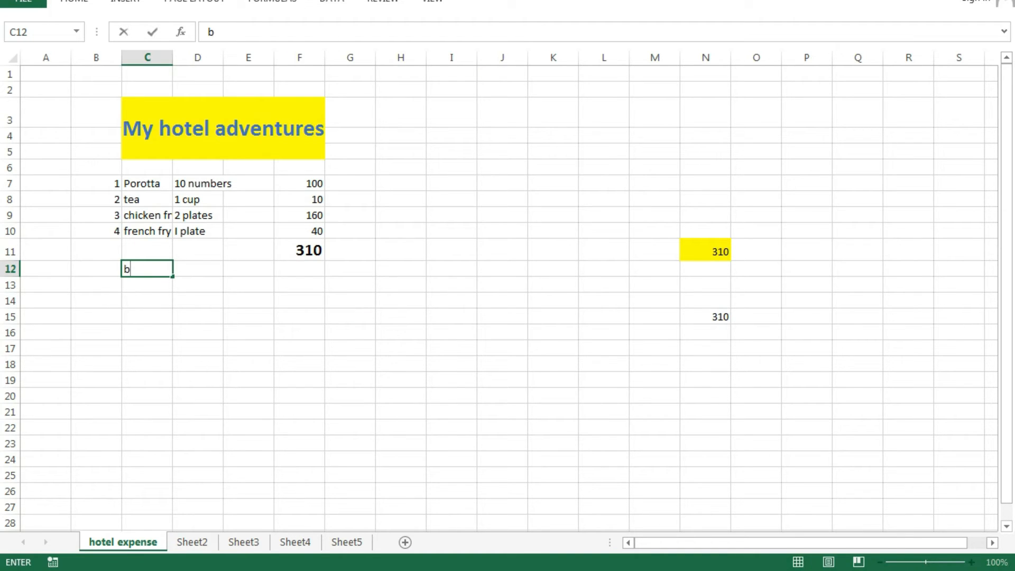
type("udget")
left_click(248, 268)
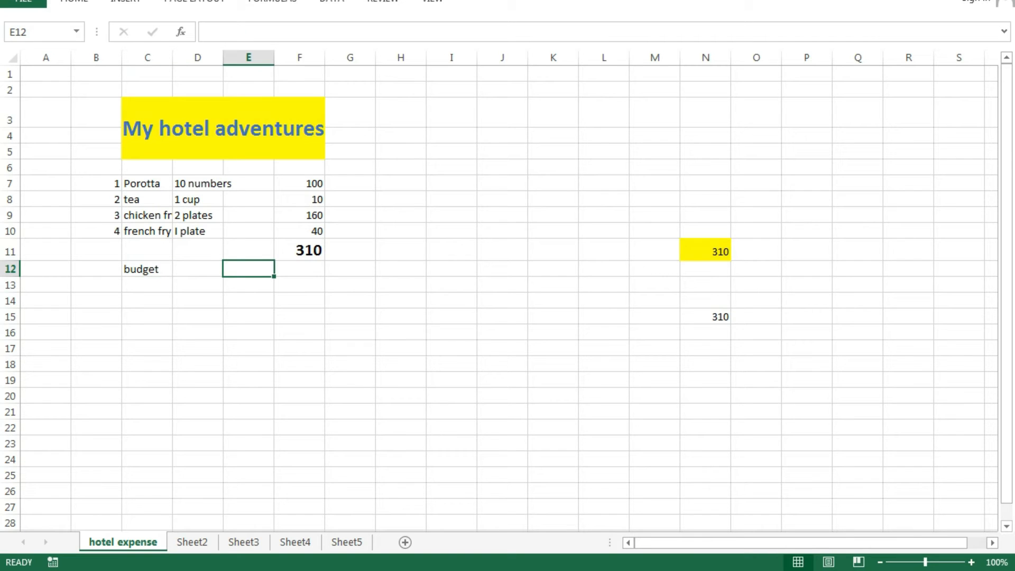
type("500")
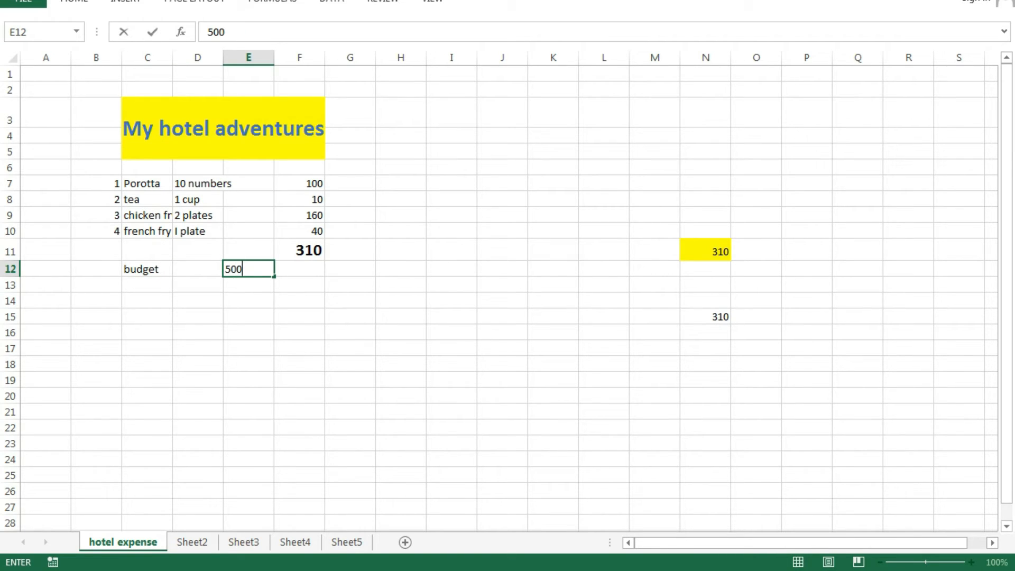
left_click(350, 364)
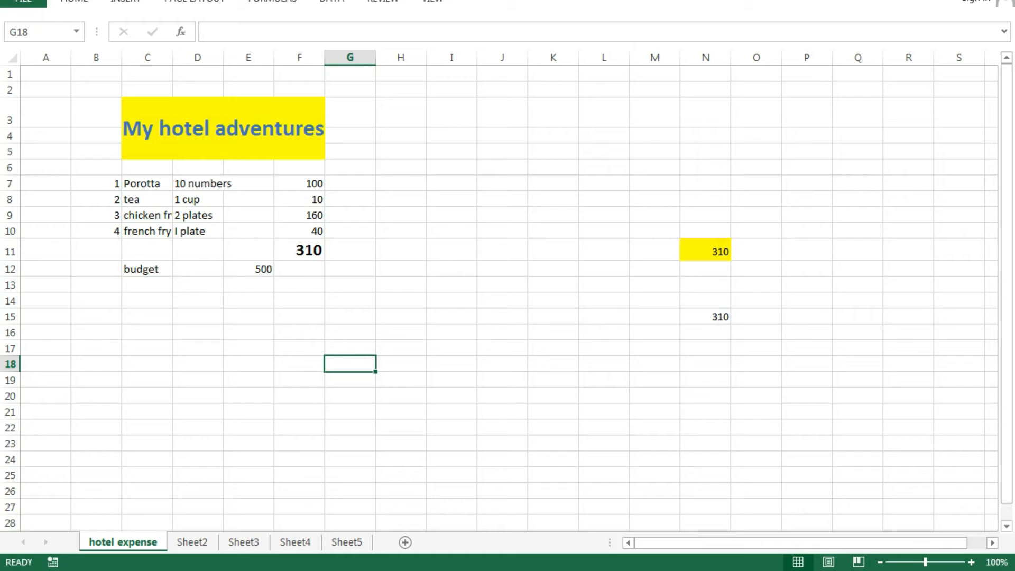
left_click(350, 269)
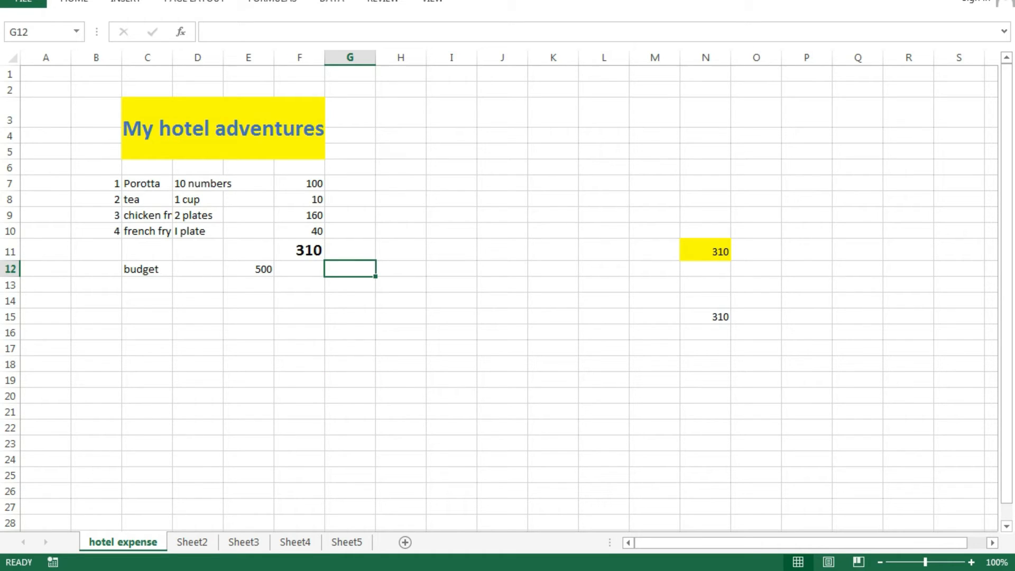
- Enter =F11/E12*100 in G12, showing 62 percent of the budget spent
type("=")
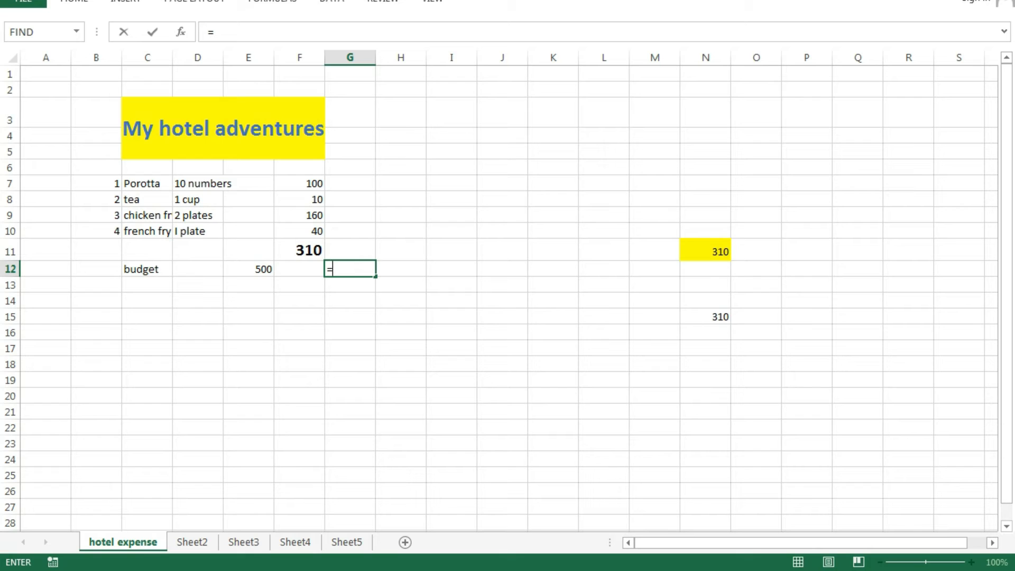
left_click(299, 250)
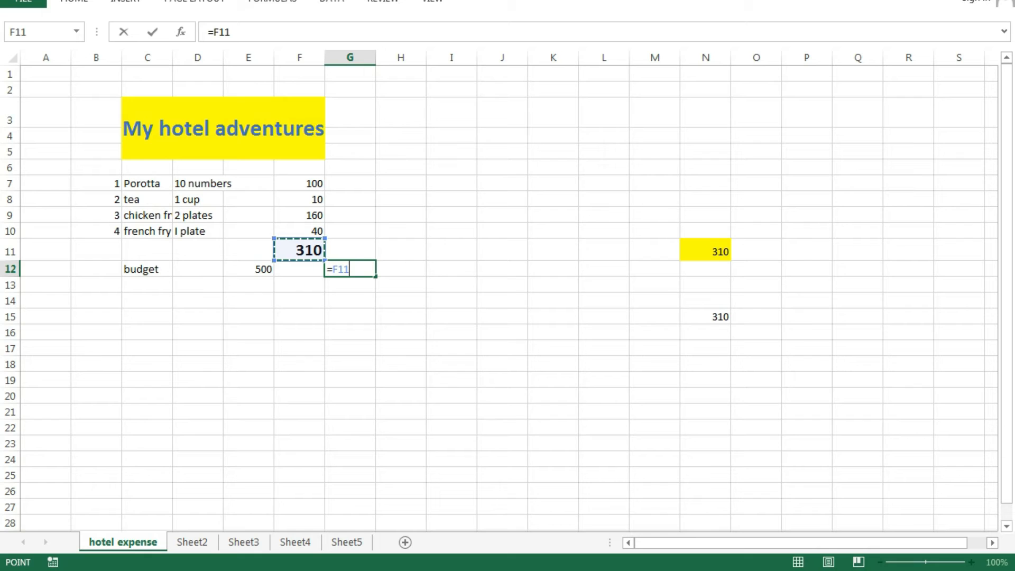
type("/")
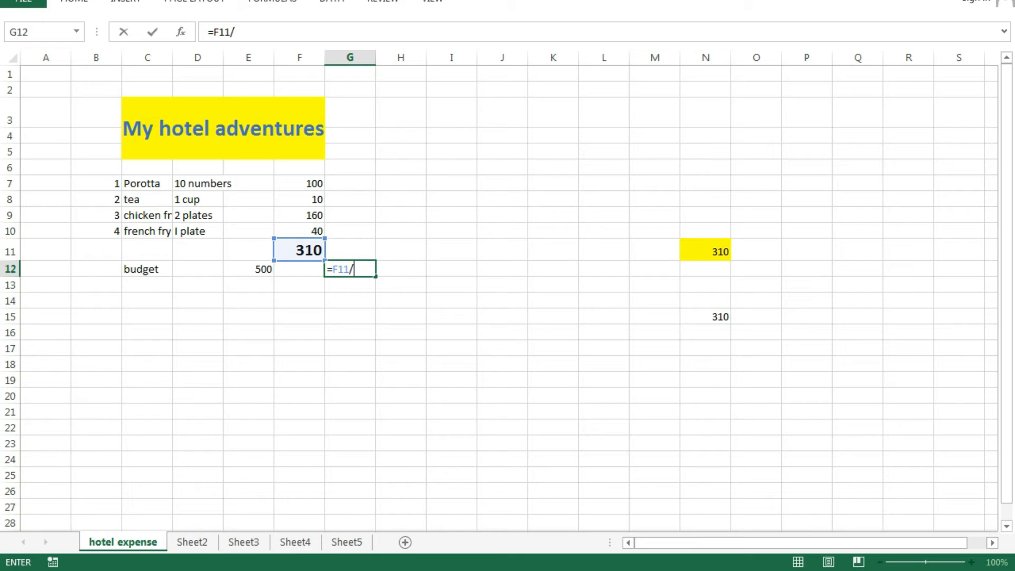
left_click(248, 269)
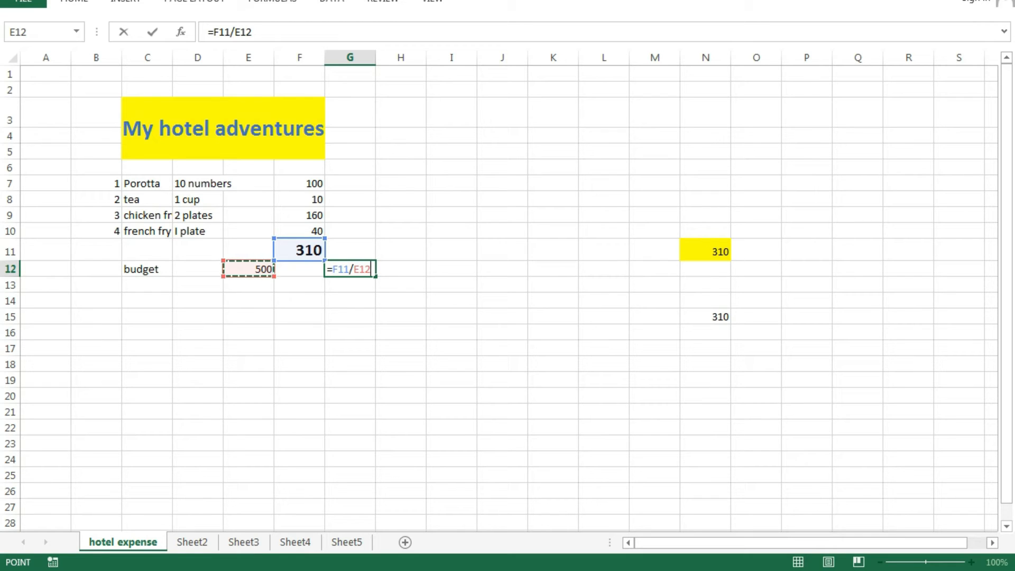
type("*100")
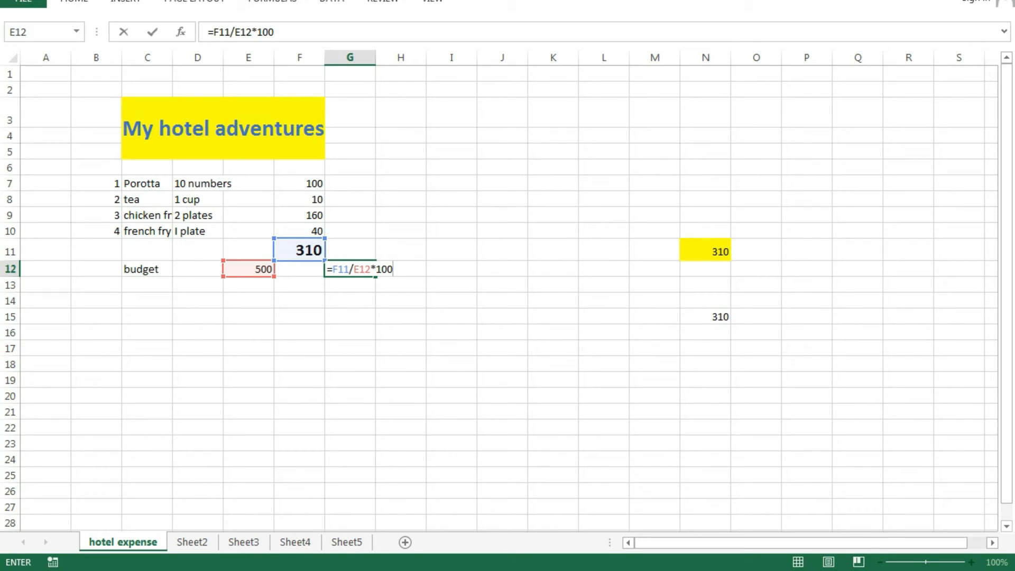
key("Return")
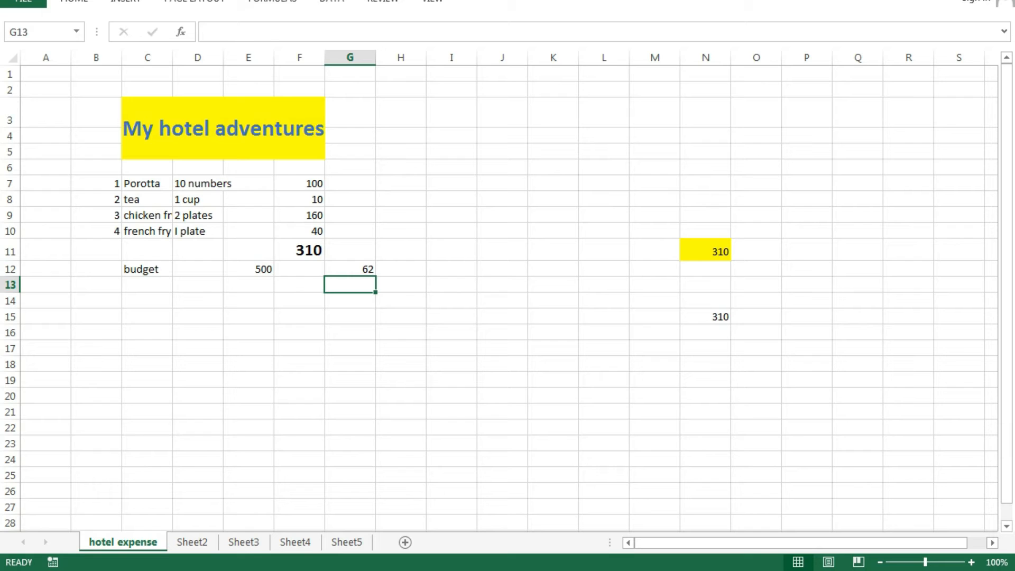
left_click(350, 268)
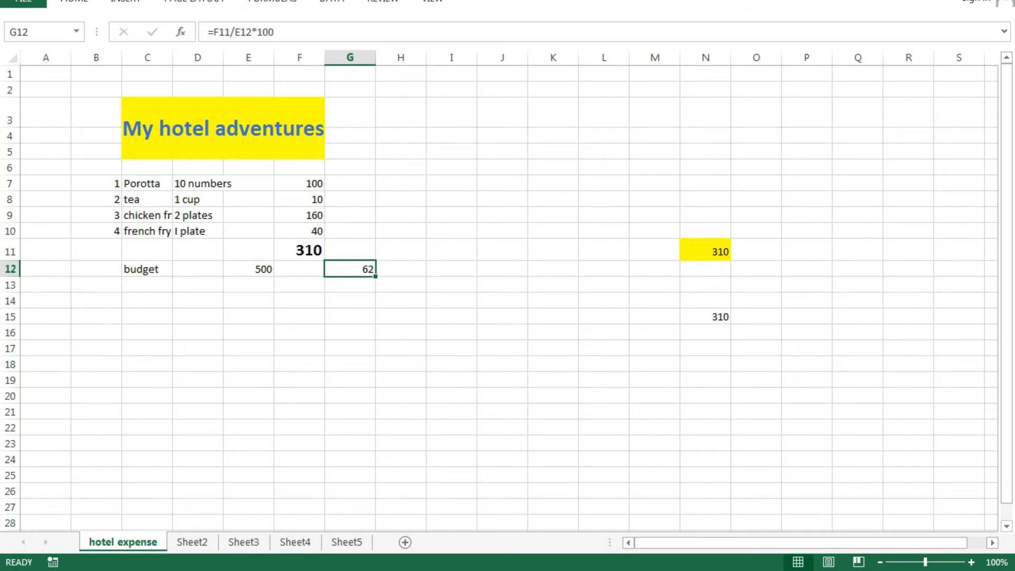
left_click(249, 268)
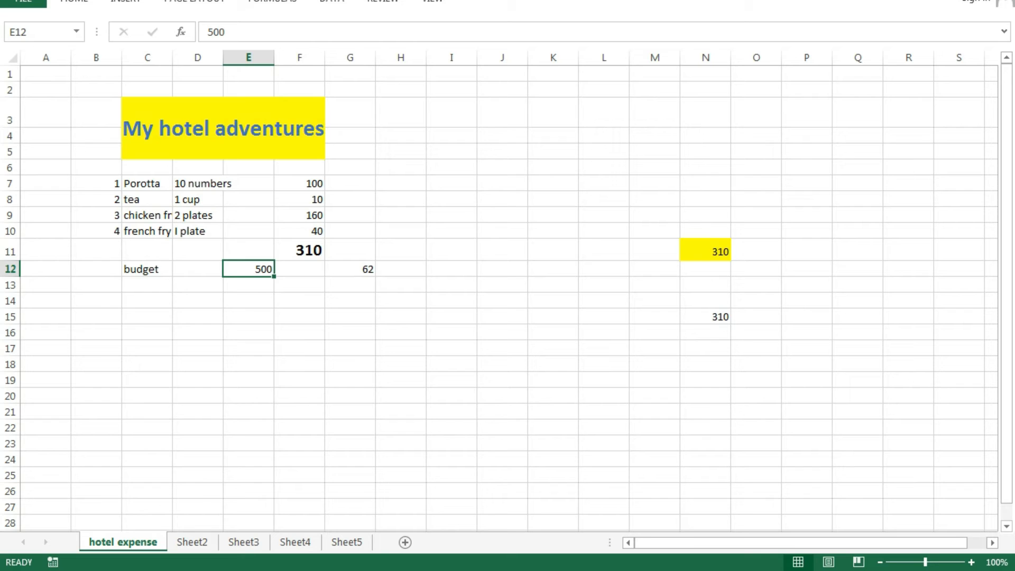
left_click(350, 284)
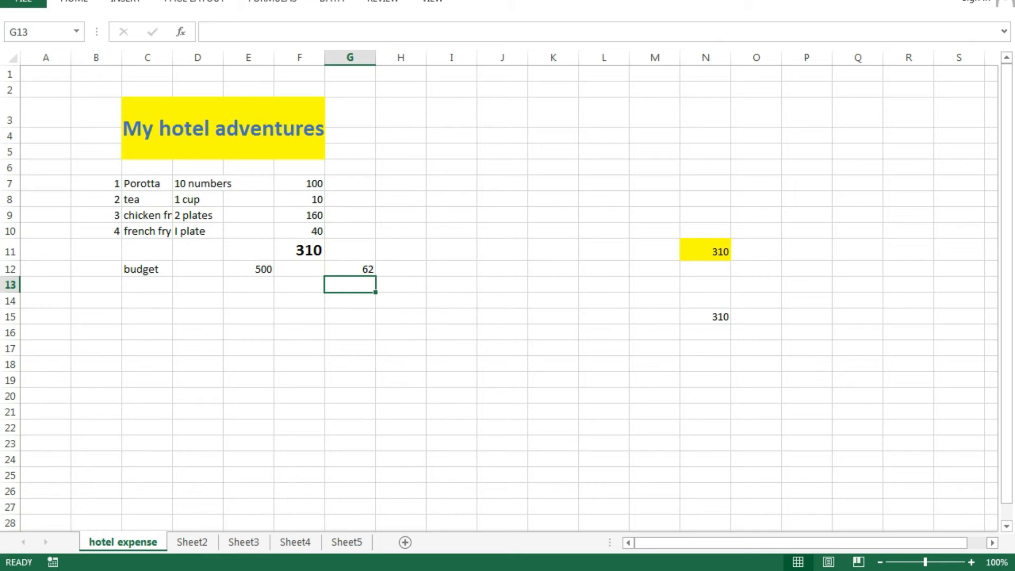
- Type the headings 'balance' in H11 and 'percentage' in G11
left_click(401, 269)
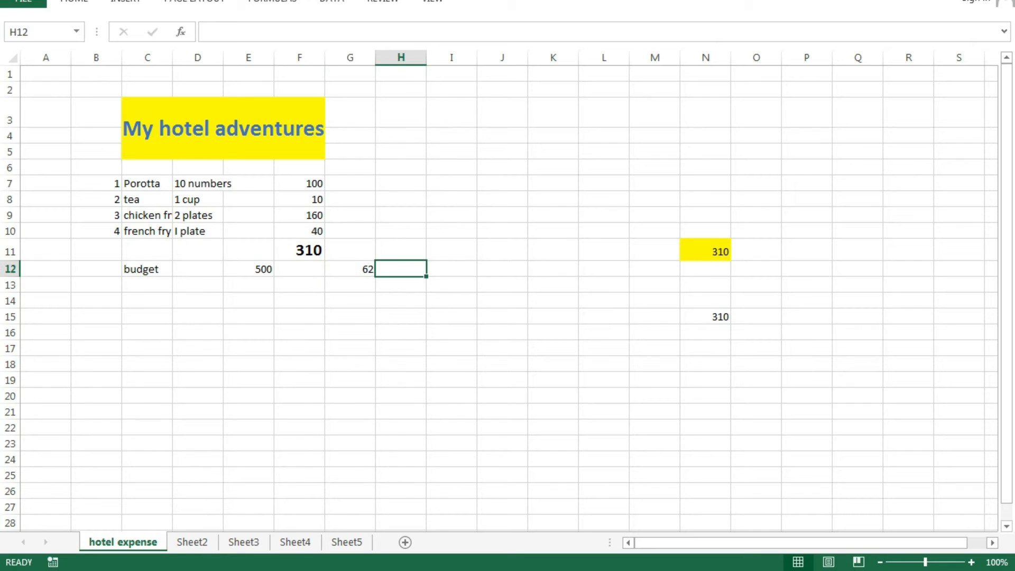
left_click(401, 250)
type("b")
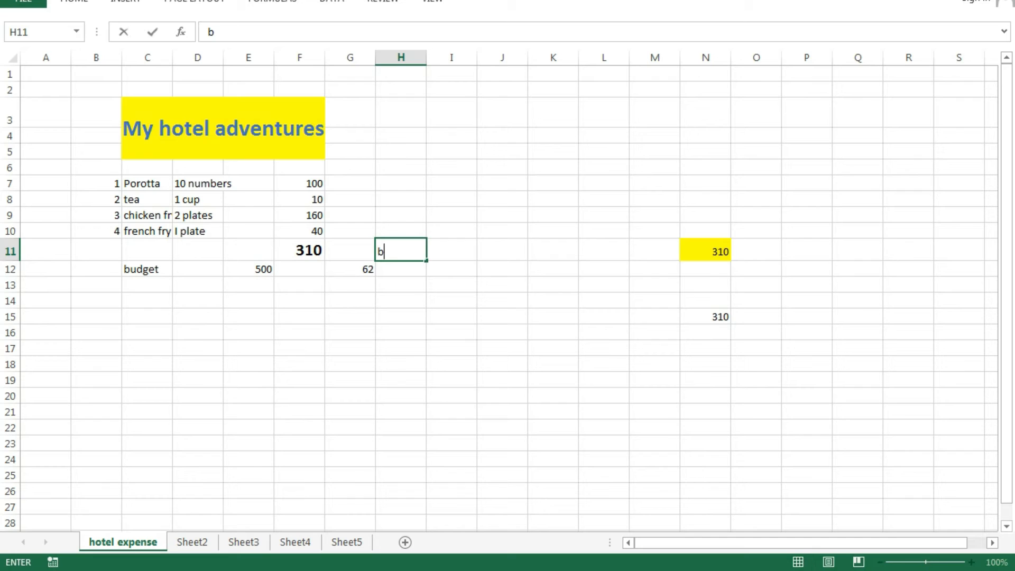
type("alance")
left_click(350, 250)
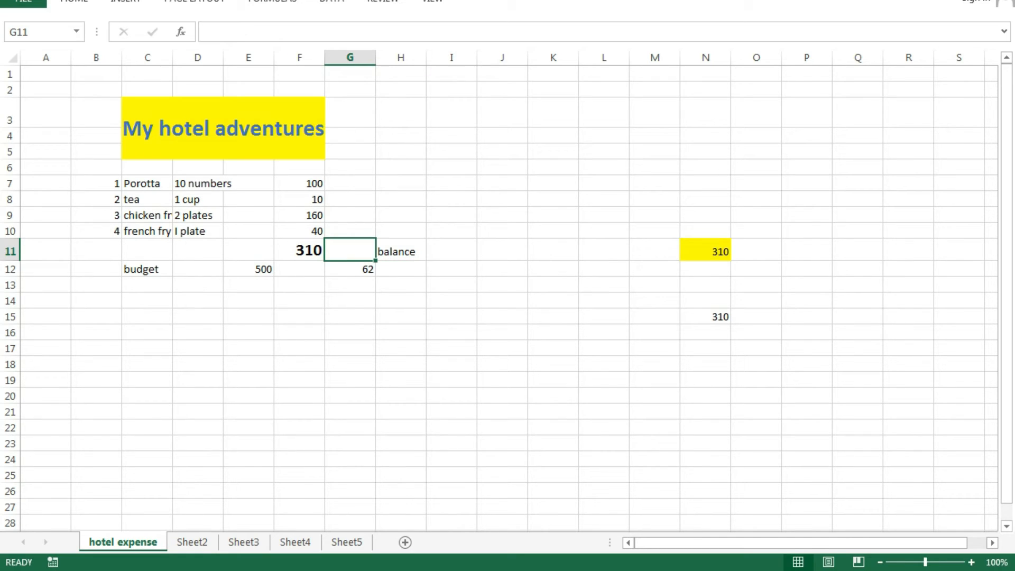
type("percentage")
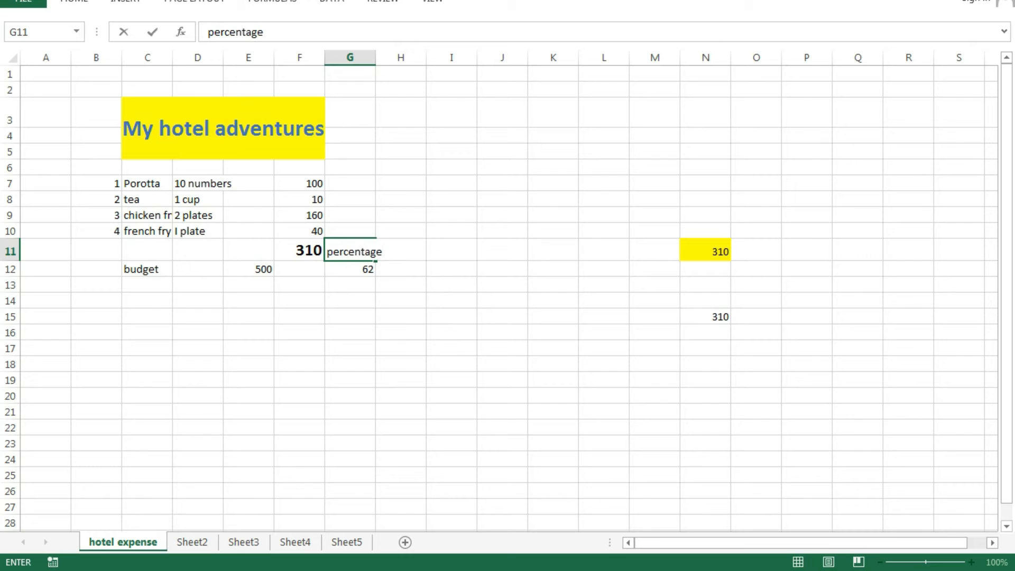
left_click(401, 316)
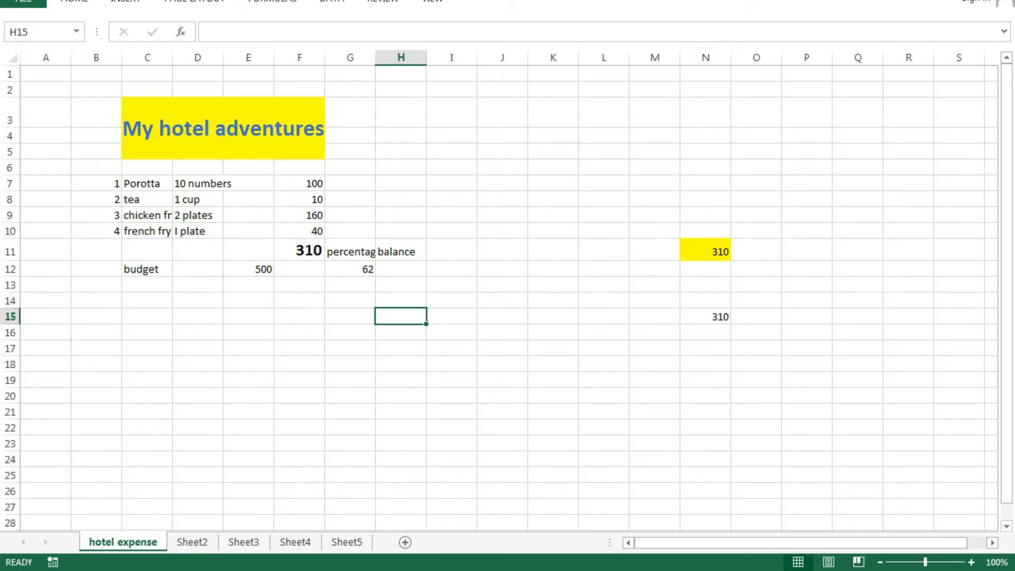
- Widen column G so the 'percentage' heading shows in full
left_click_drag(375, 57, 377, 58)
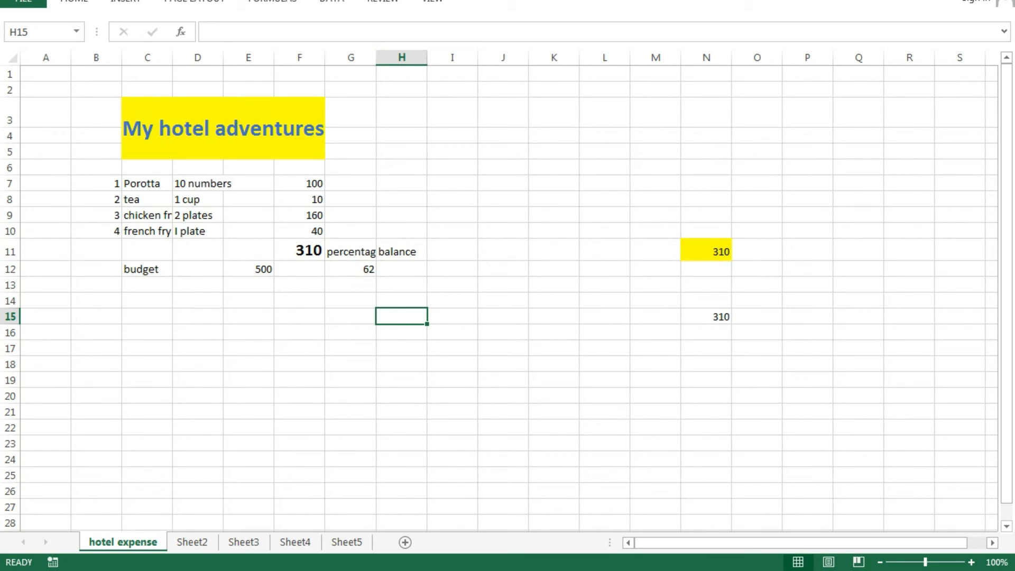
left_click_drag(376, 57, 388, 57)
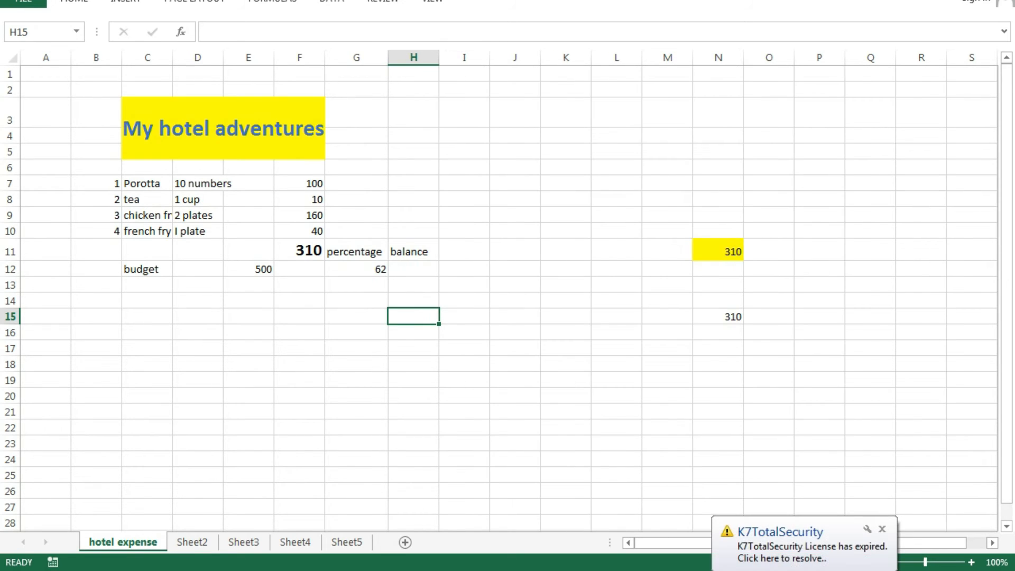
key("Up")
key("Up")
key("Up")
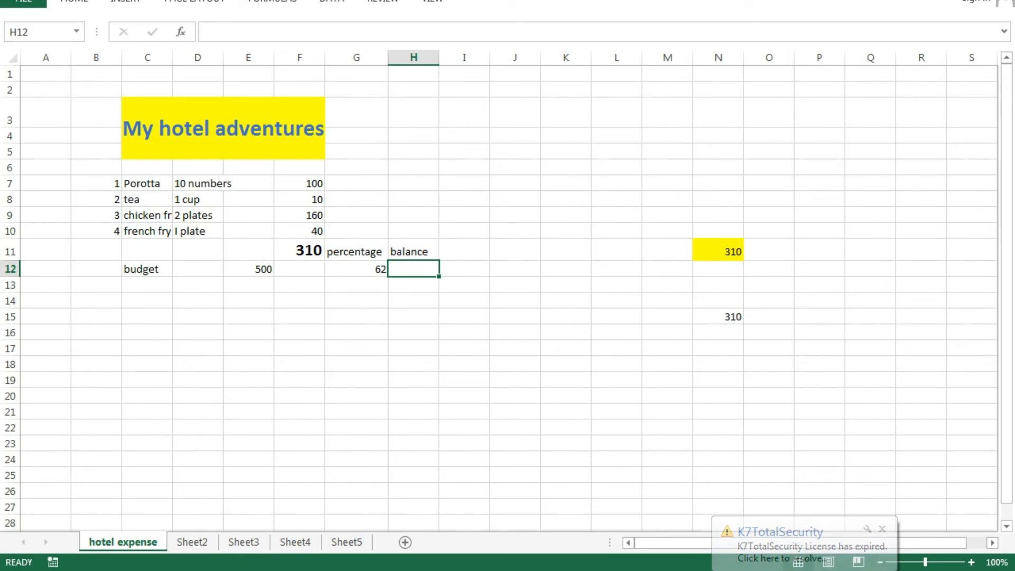
- Enter =E12-F11 in H12 to give a balance of 190
type("=")
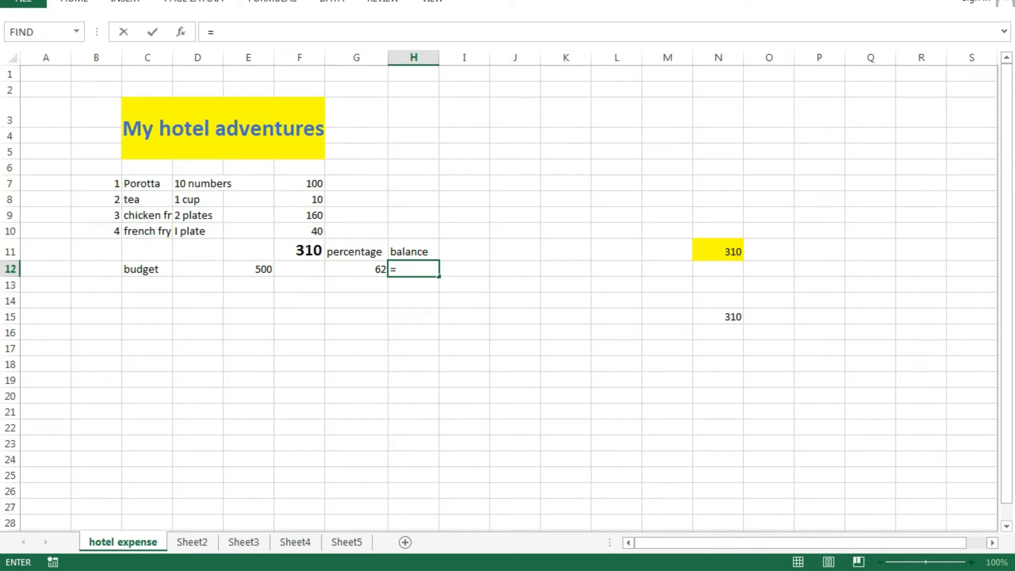
left_click(248, 270)
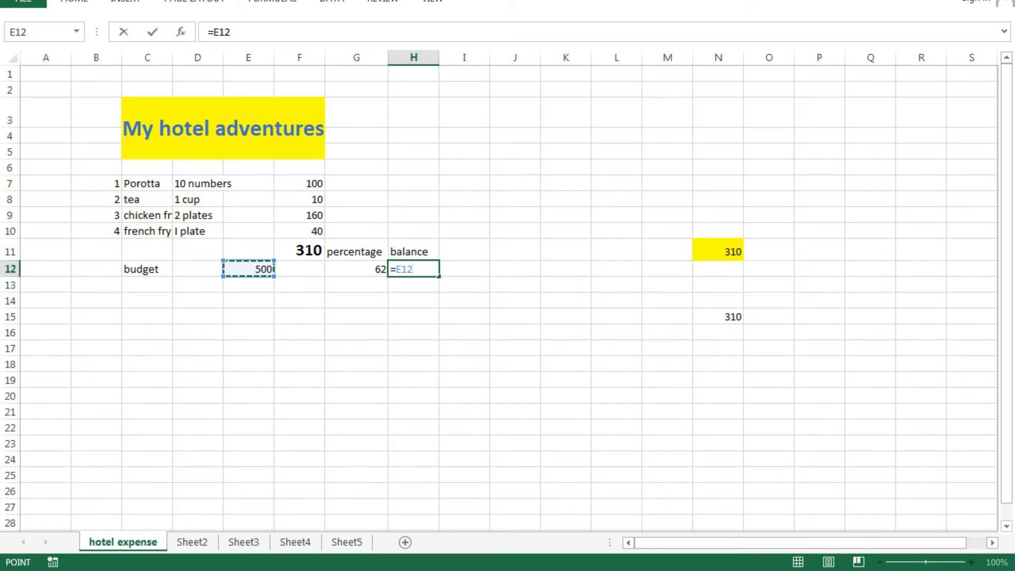
type("-")
left_click(299, 250)
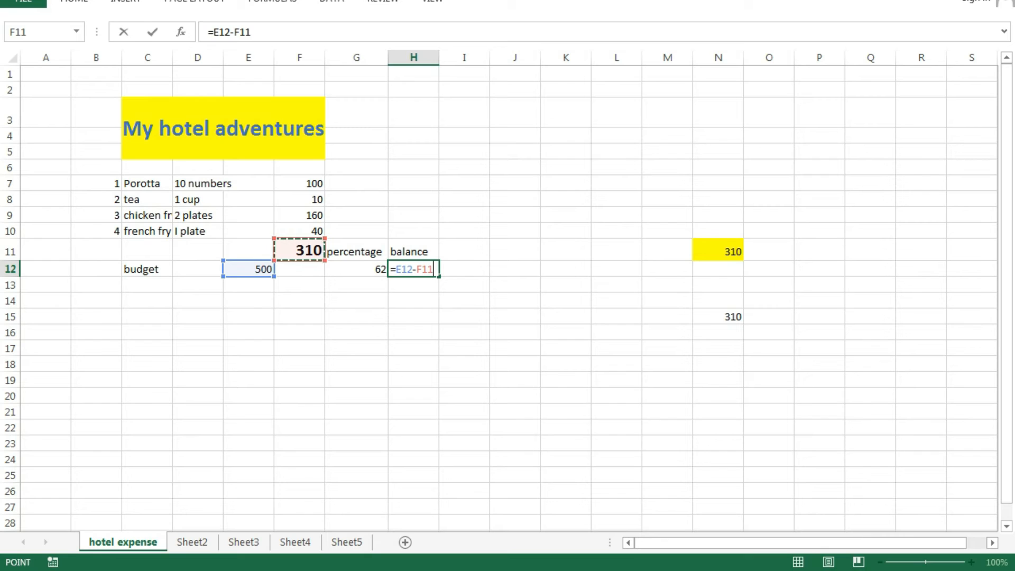
key("Return")
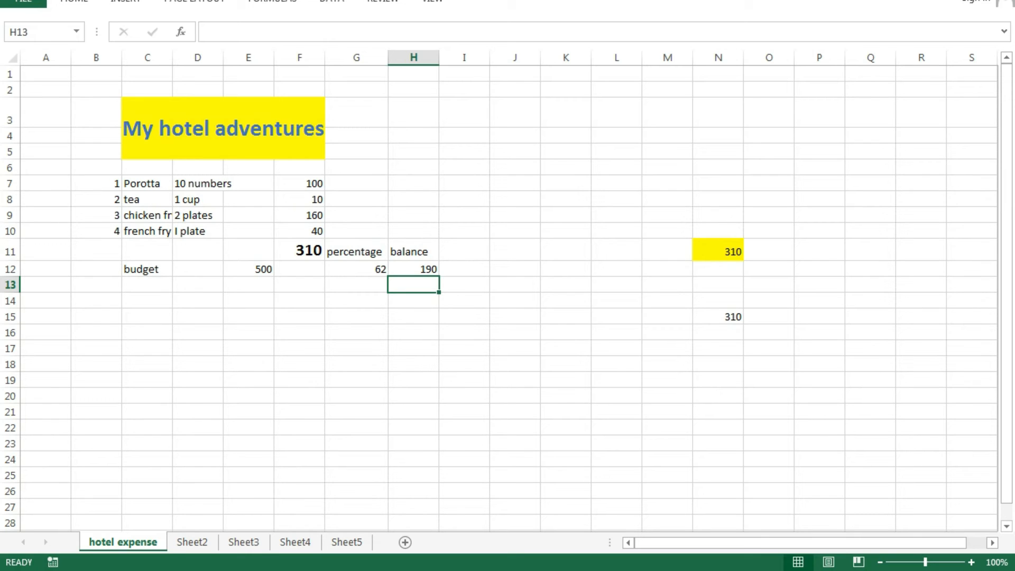
- Copy the title and item table C2:F10 from the hotel expense sheet
left_click(192, 542)
left_click(243, 542)
left_click(295, 542)
left_click(347, 542)
left_click(192, 542)
left_click(122, 542)
left_click(198, 379)
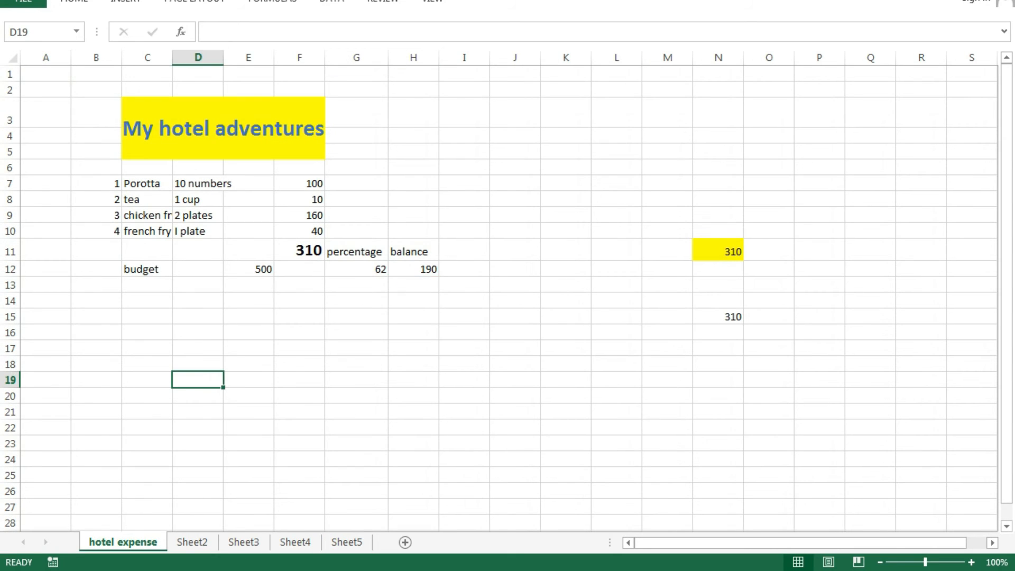
left_click_drag(147, 89, 299, 231)
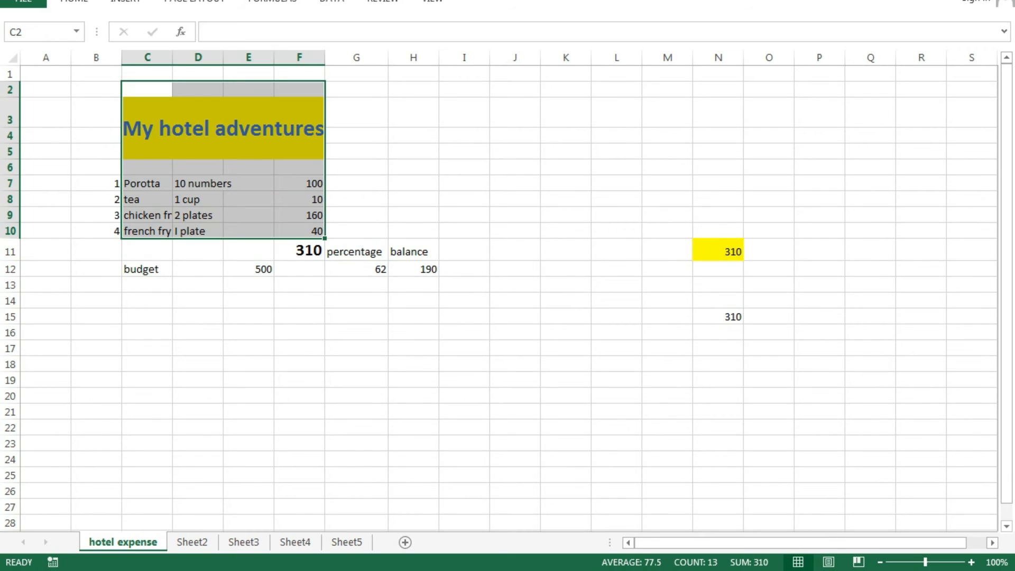
right_click(165, 116)
left_click(204, 148)
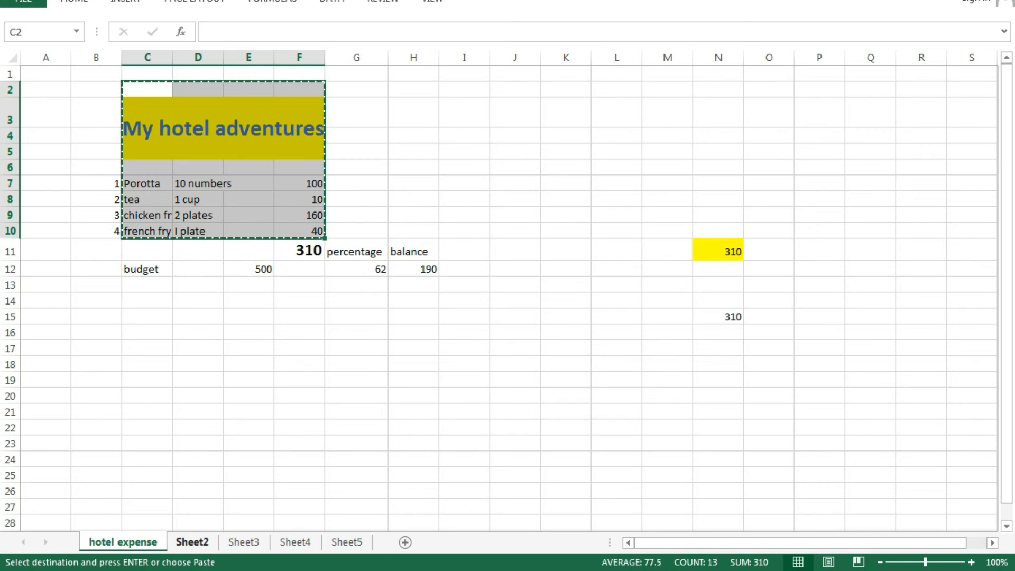
- Paste the copied table onto Sheet2 starting at cell C4
left_click(192, 542)
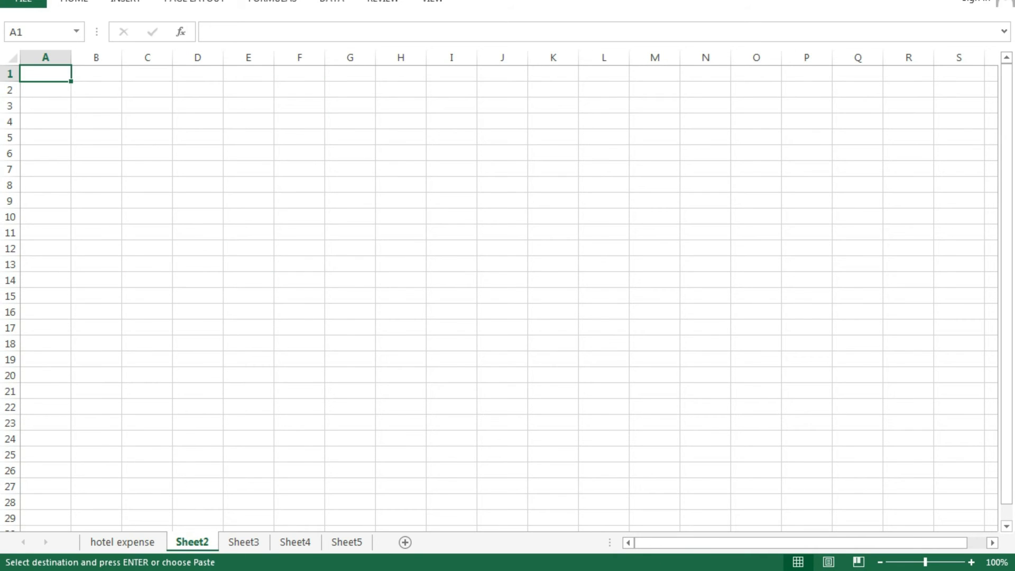
left_click(147, 121)
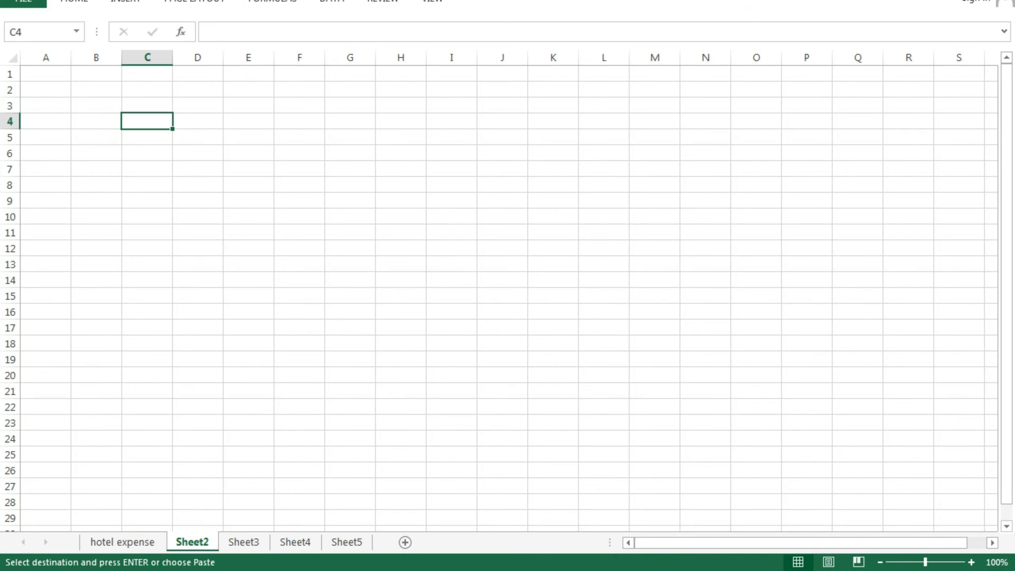
left_click(96, 121)
left_click(147, 121)
right_click(140, 124)
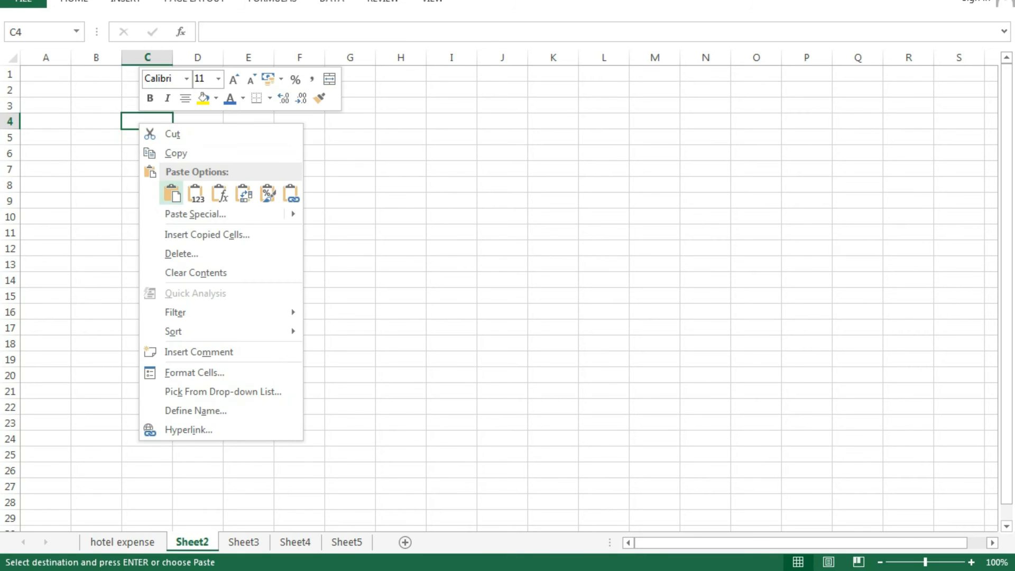
left_click(172, 195)
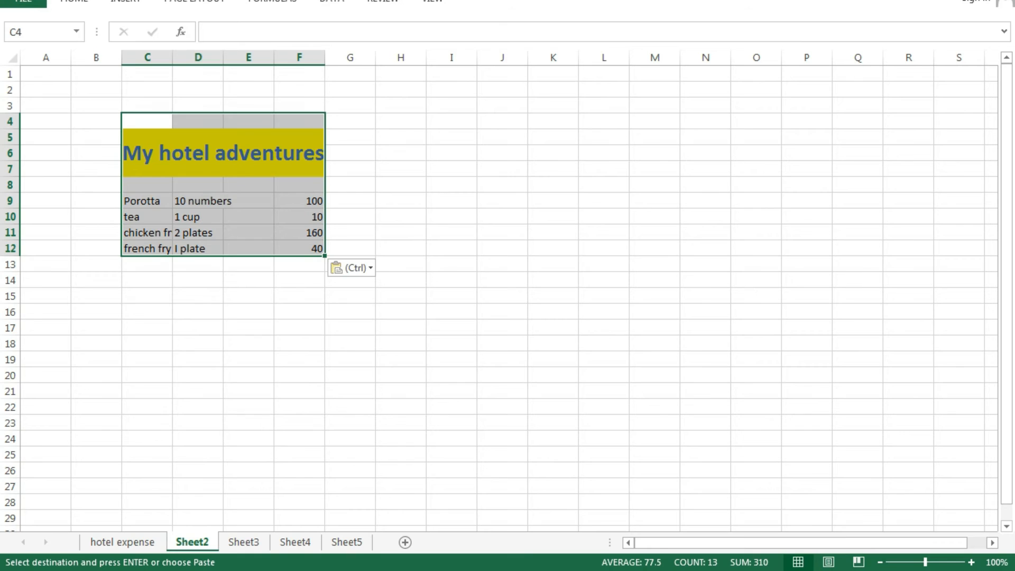
left_click(503, 439)
left_click(122, 542)
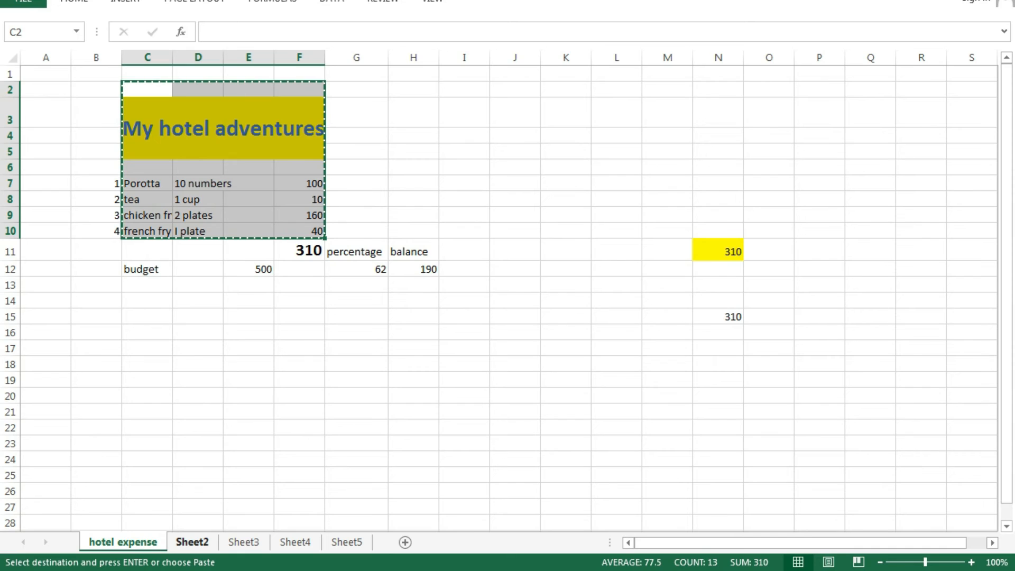
- Start renaming the Sheet2 tab
left_click(192, 542)
right_click(199, 542)
key("Up")
key("Up")
key("Return")
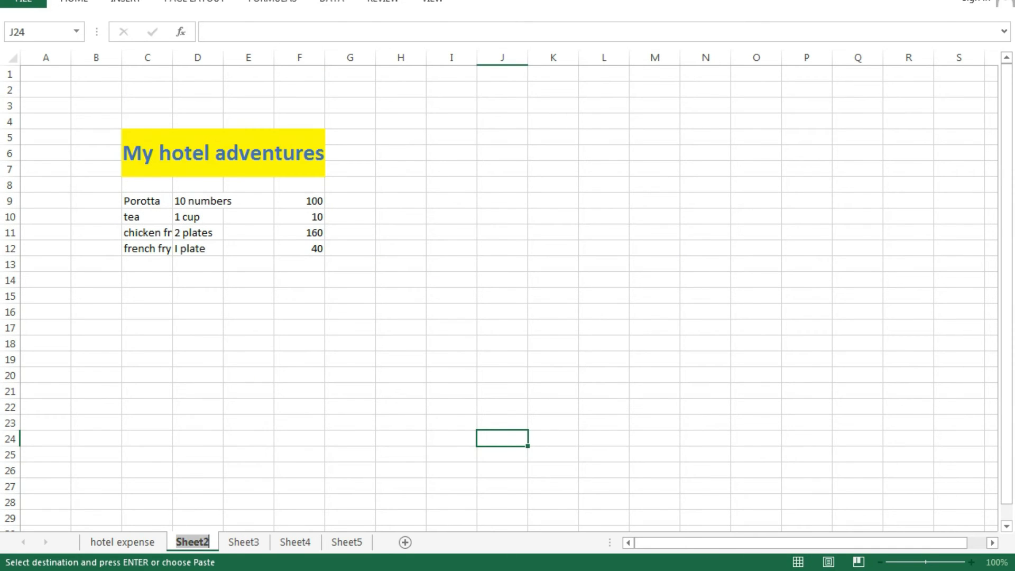
- Name the tab 'market expense' and replace 'hotel adventures' in the title with 'market expense'
type("marke")
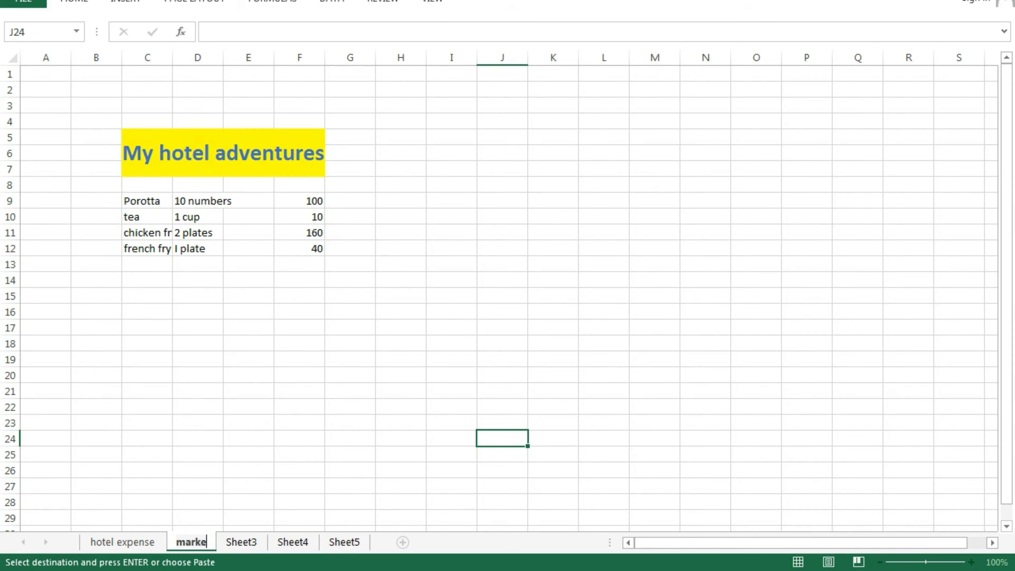
type("t expense")
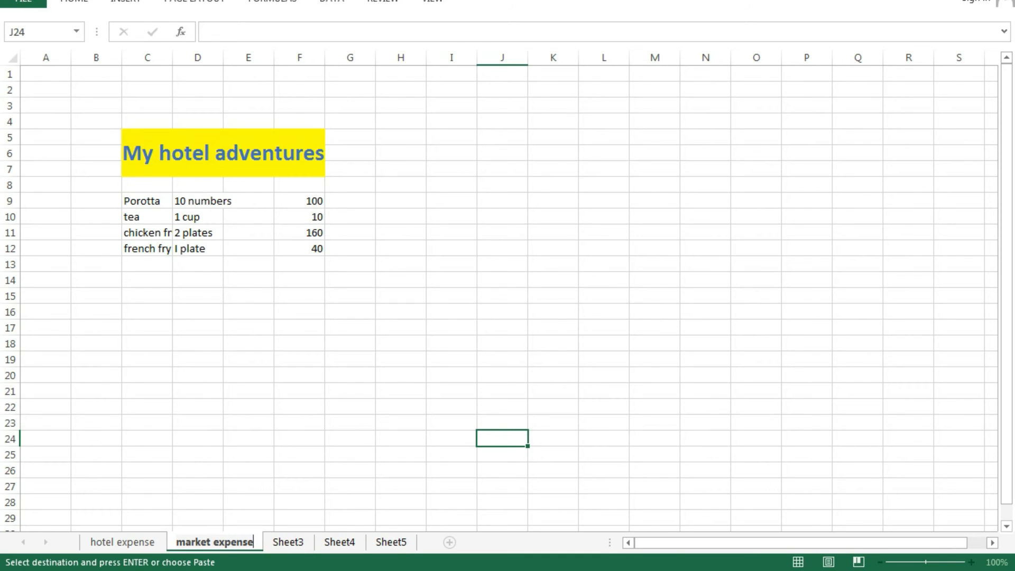
left_click(350, 423)
left_click(223, 153)
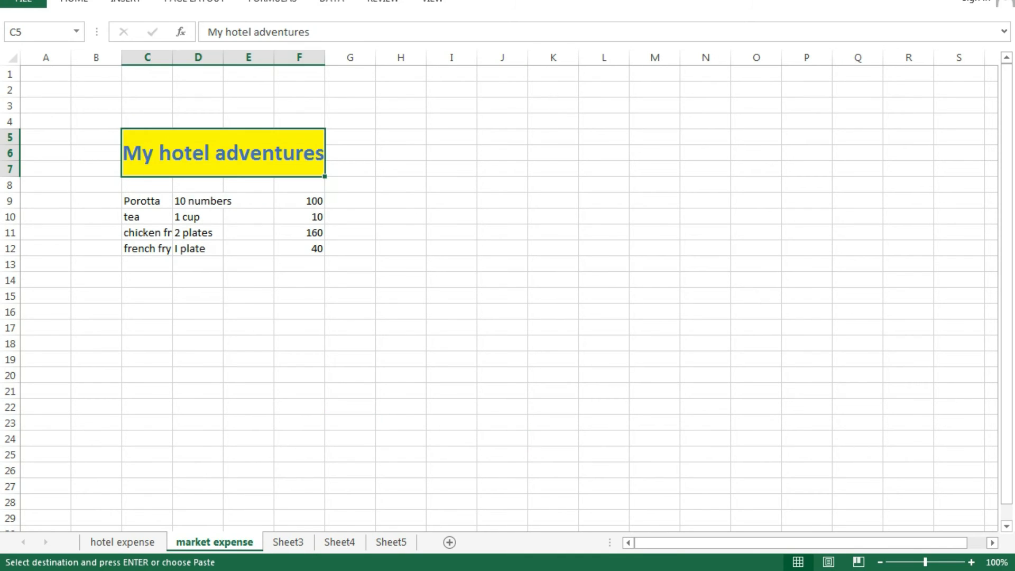
triple_click(249, 31)
left_click_drag(309, 31, 224, 32)
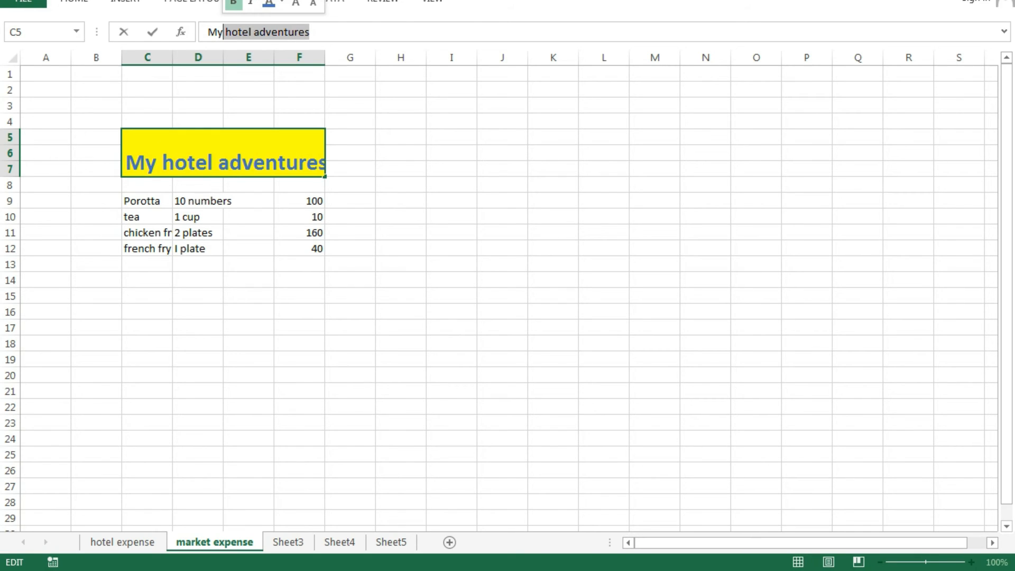
type("market")
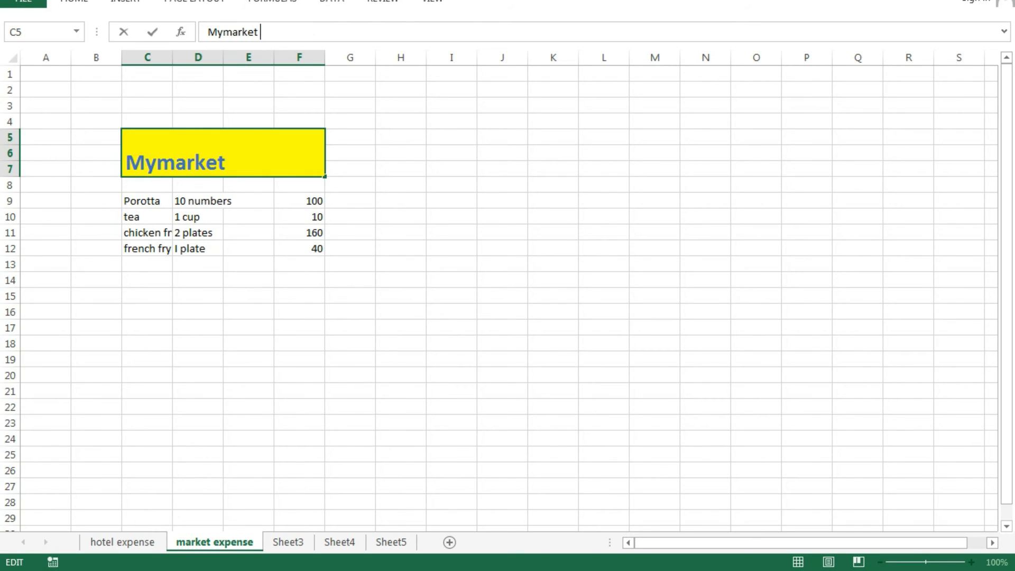
type(" expense")
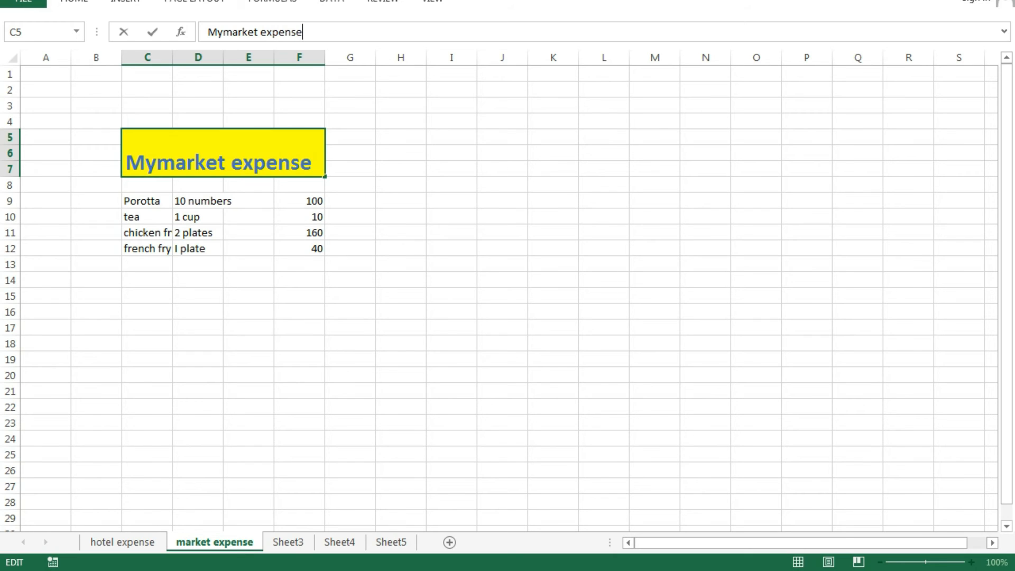
left_click(553, 248)
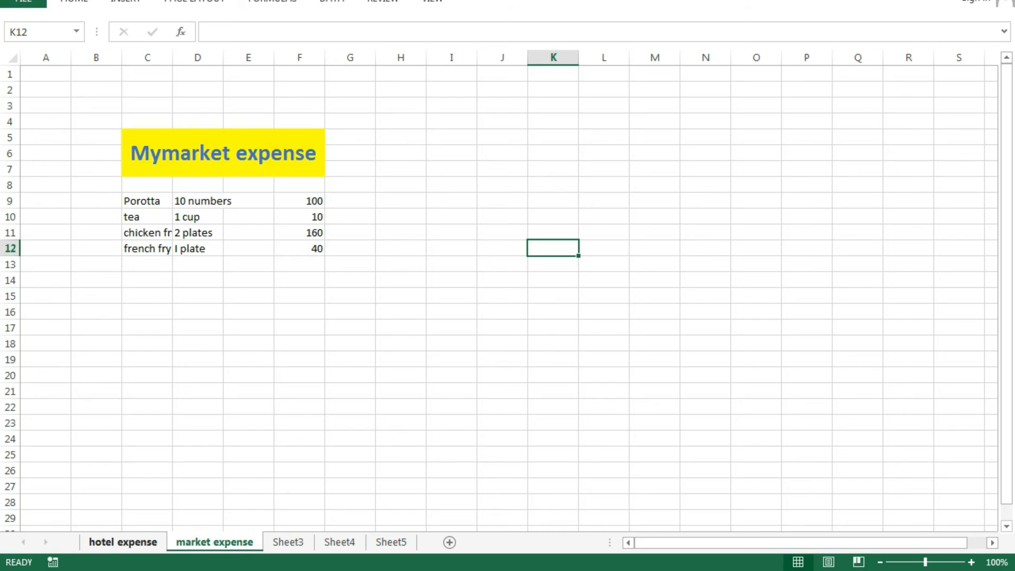
left_click(123, 542)
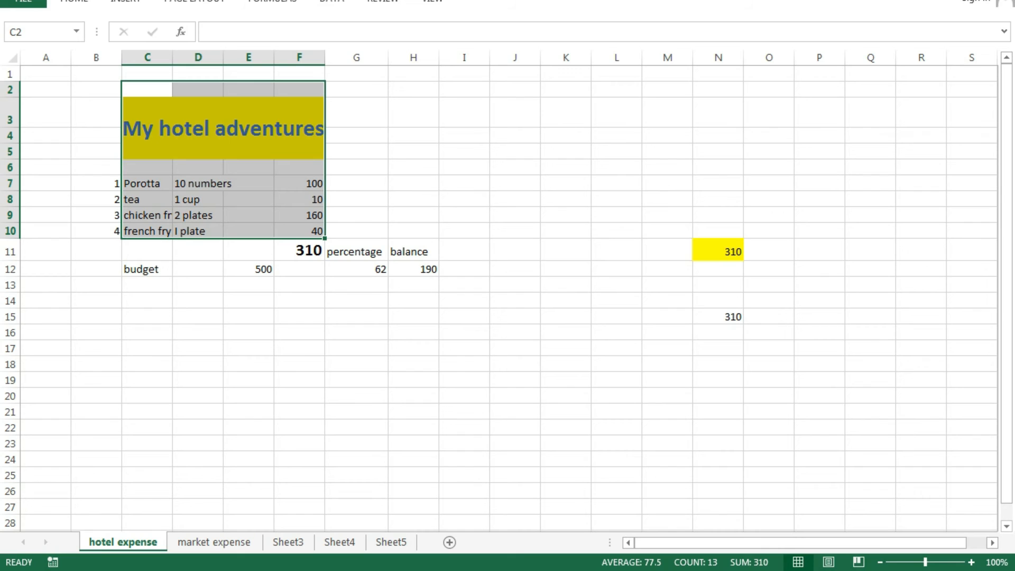
- Replace the item names with potato, onion, beans and cucumber
key("ctrl+Page_Down")
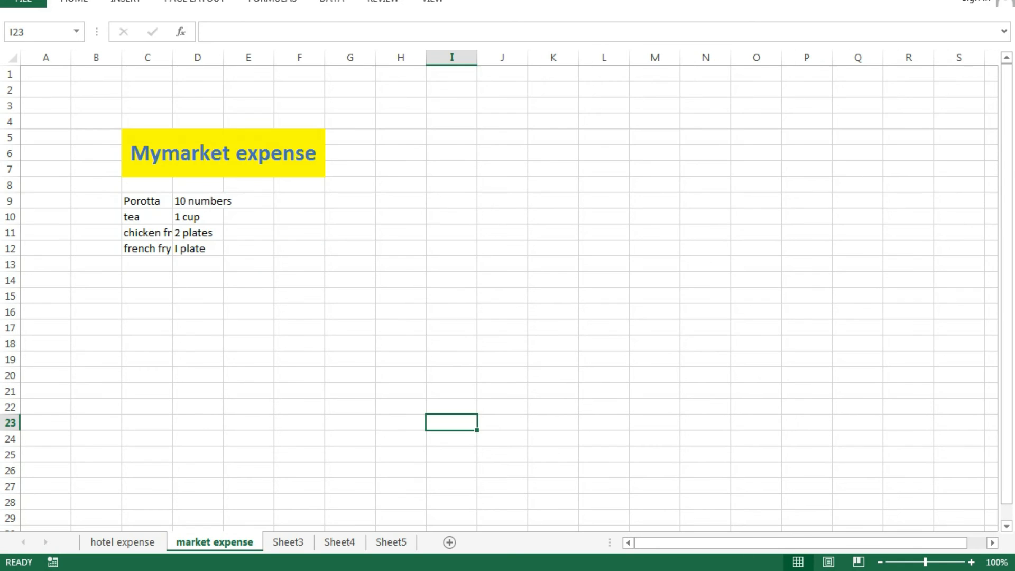
left_click_drag(147, 201, 147, 312)
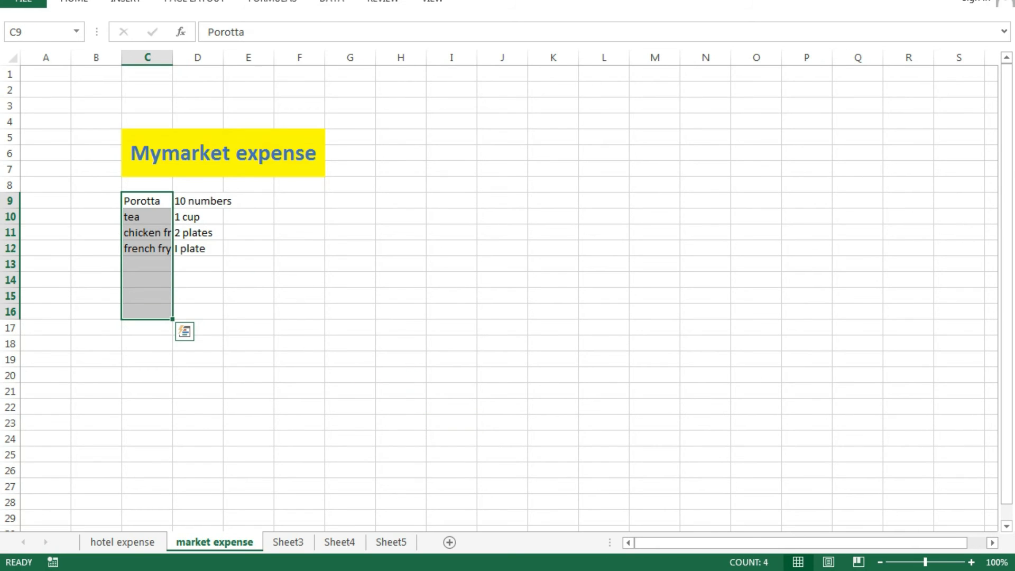
type("potato")
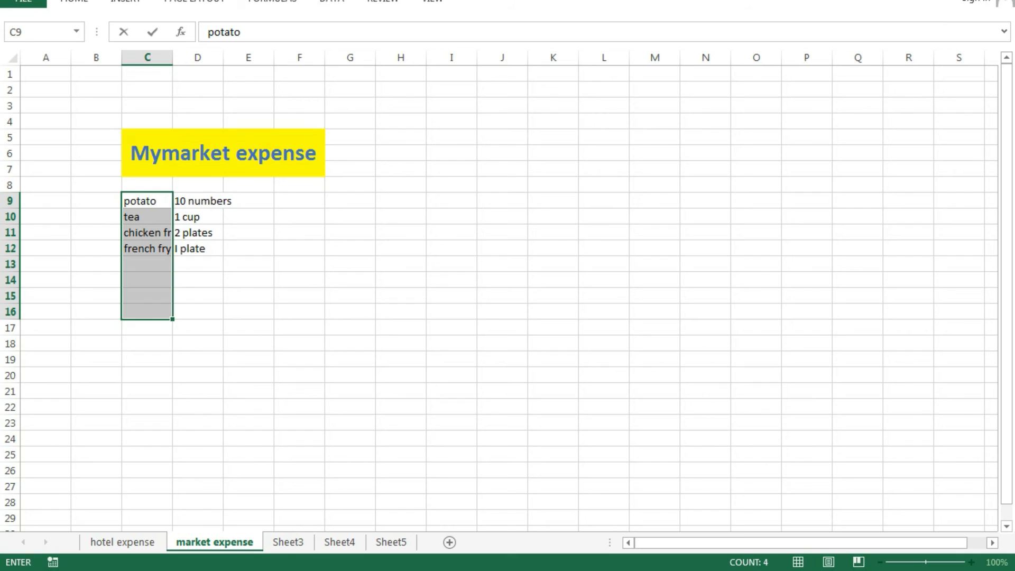
key("Down")
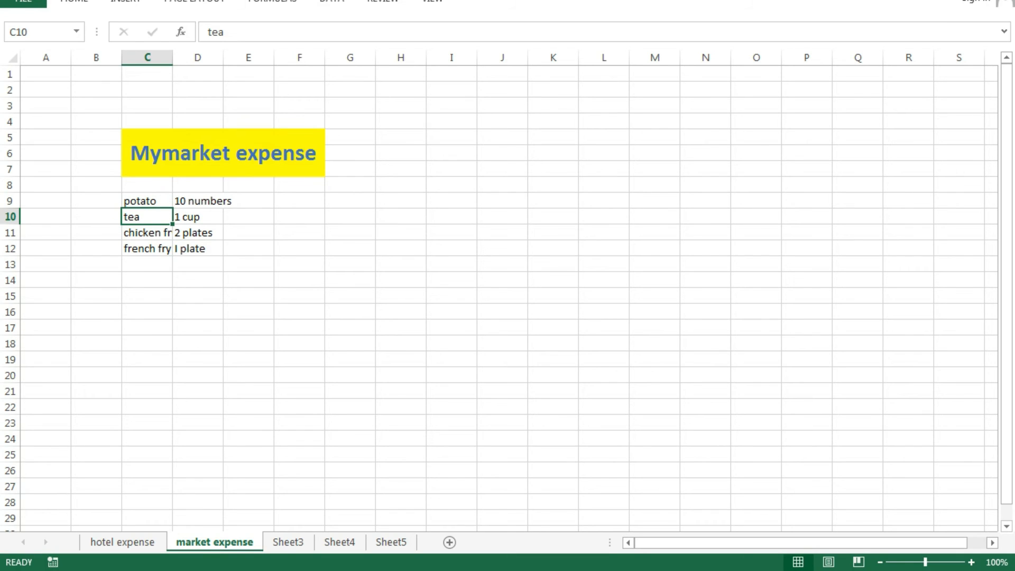
type("onion")
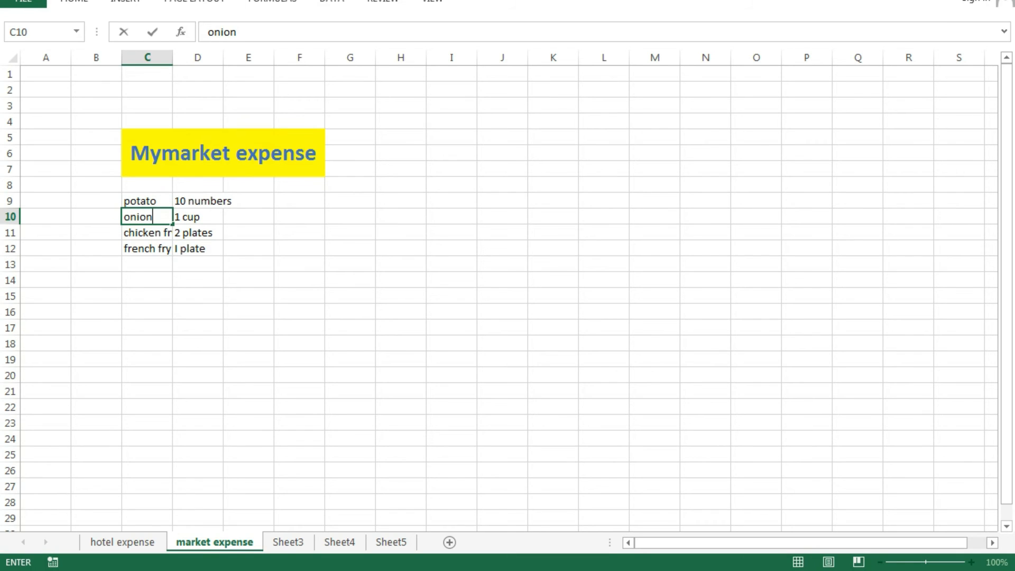
key("Return")
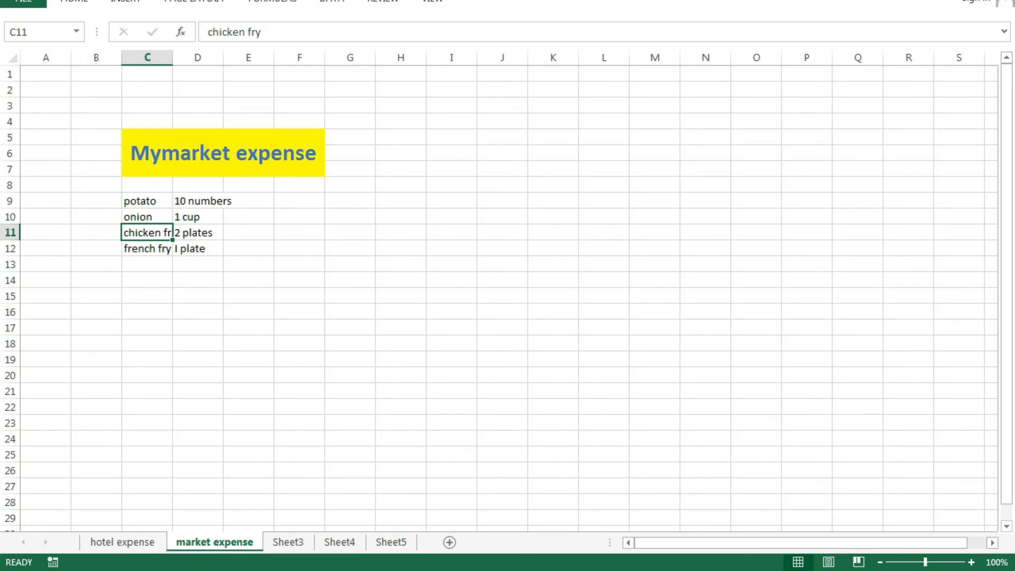
type("beans")
key("ctrl+Return")
key("Down")
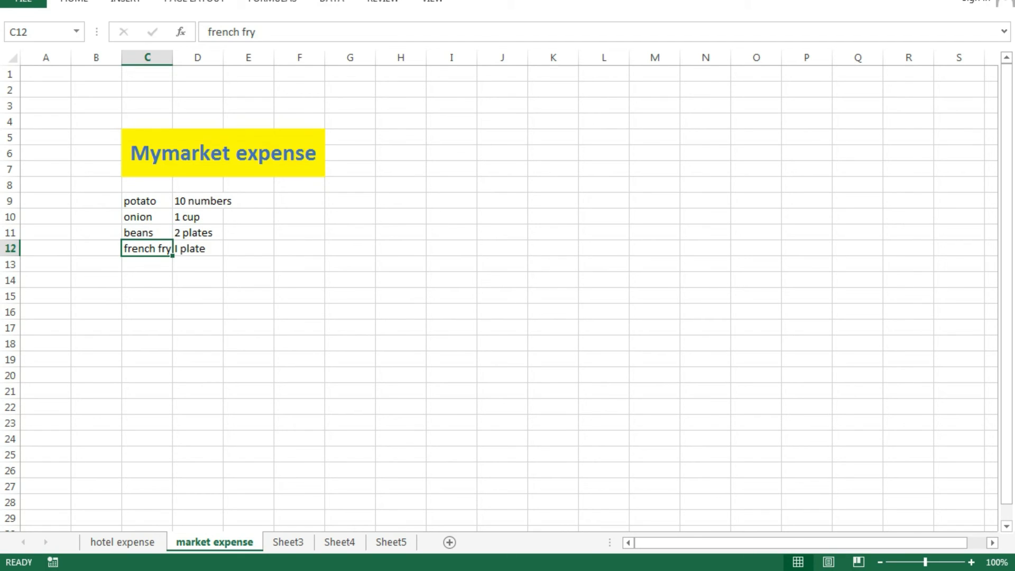
type("cucumber")
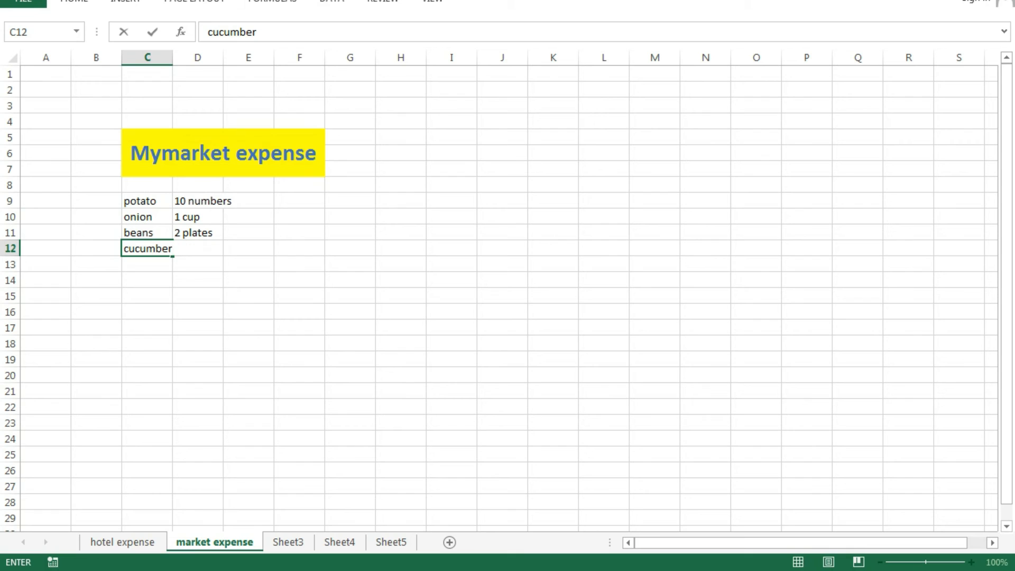
left_click(350, 454)
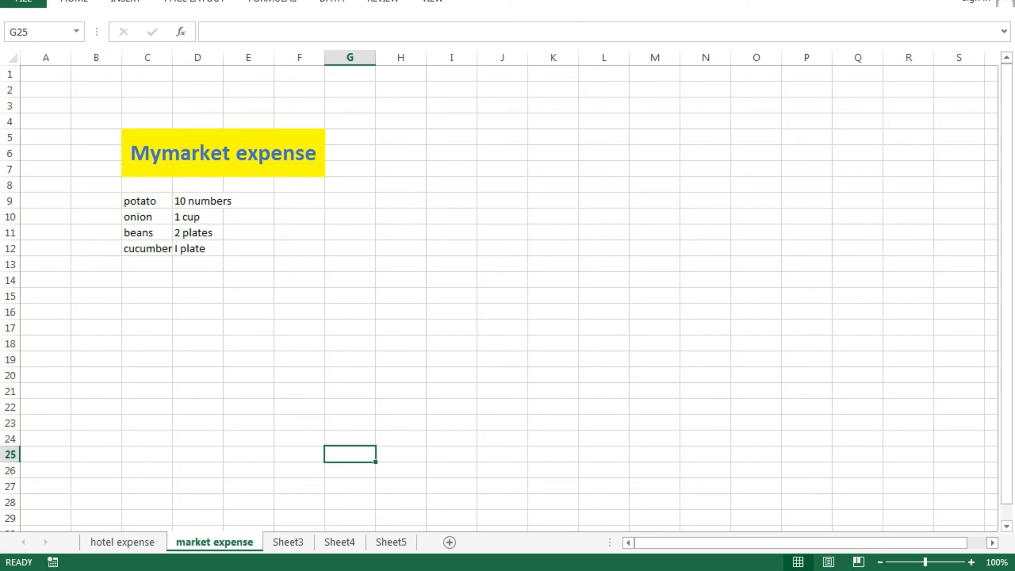
- Set the quantities in D9:D12 to I kg, 1 kg, .5 kg and .5 kg
left_click(198, 201)
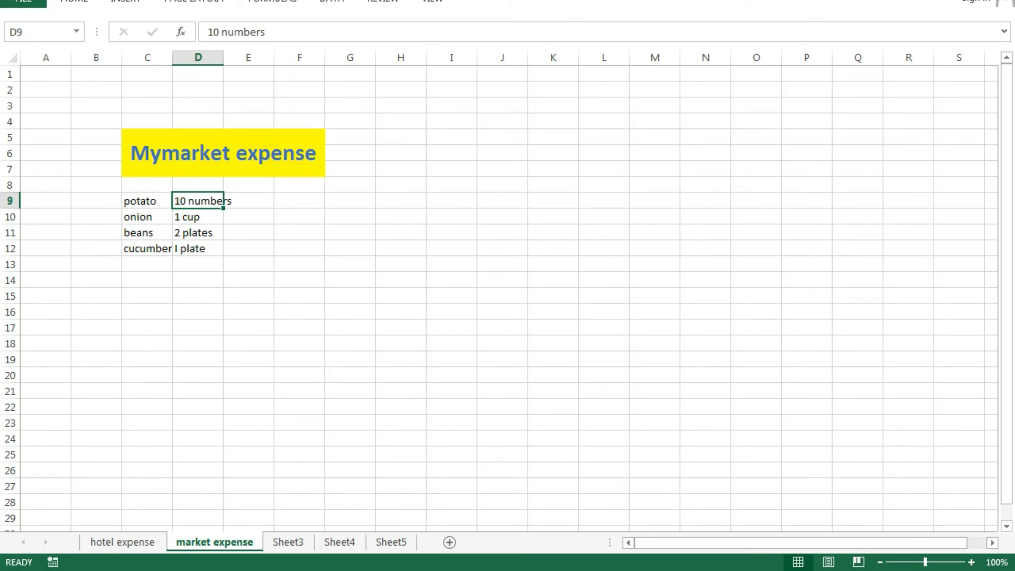
type("I kg")
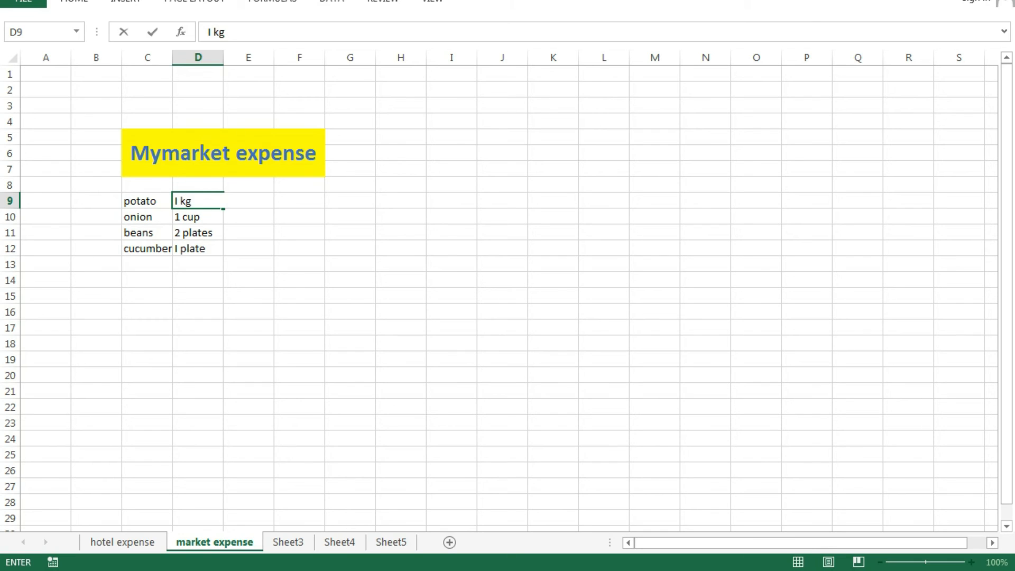
key("Return")
type("1")
key("BackSpace")
type("1 kg")
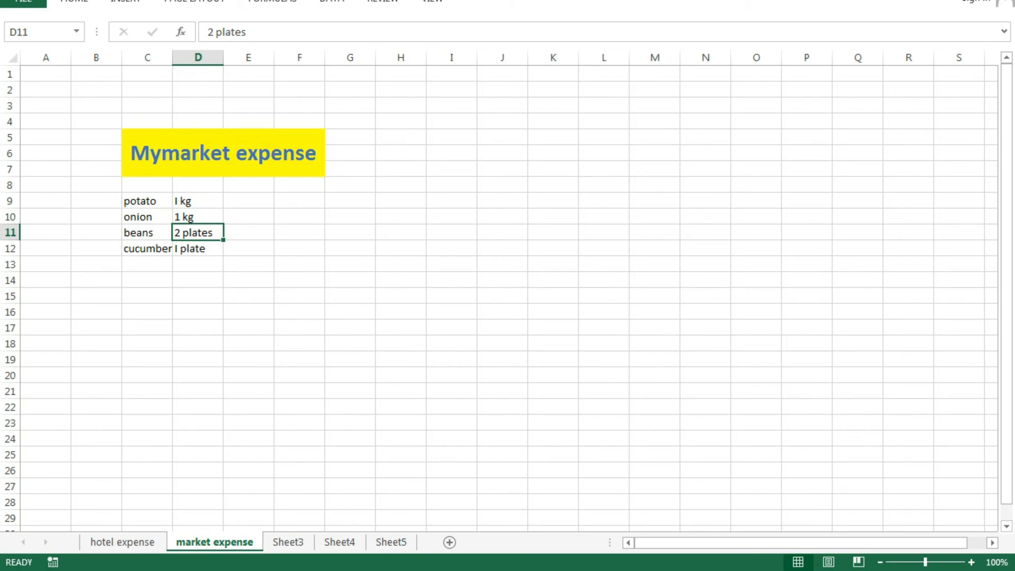
type(".5 kg")
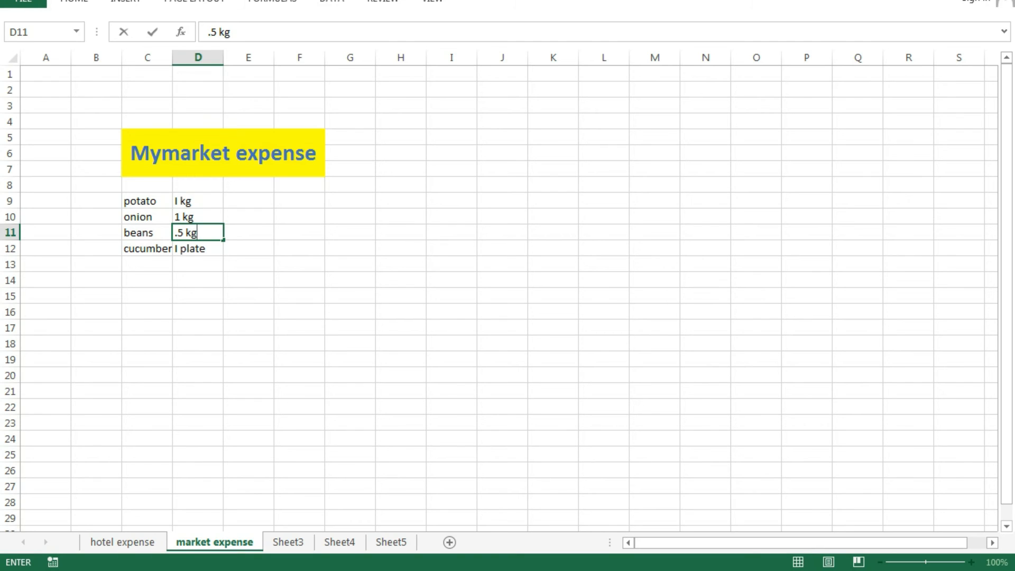
key("Return")
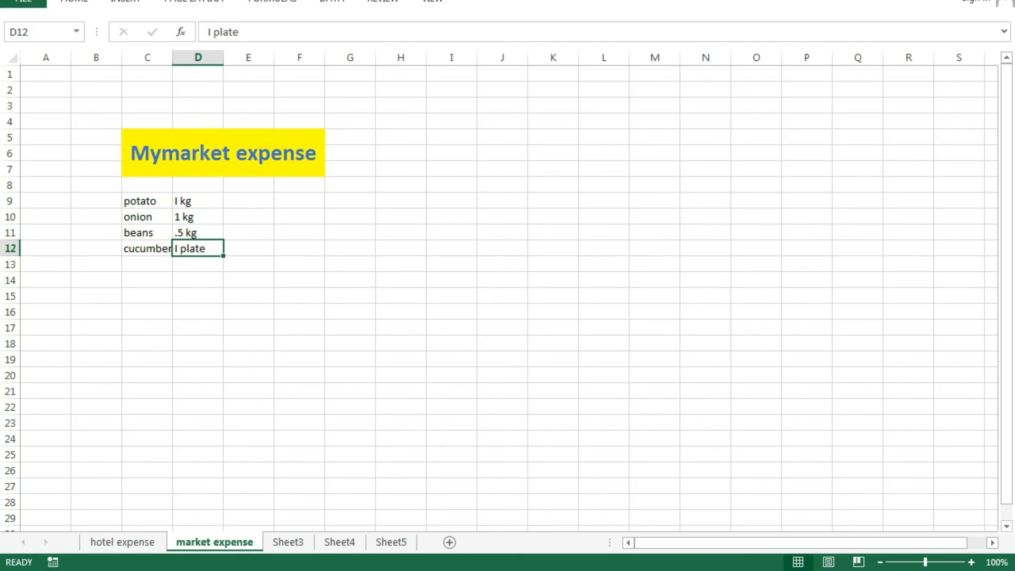
key("BackSpace")
type(".5 kg")
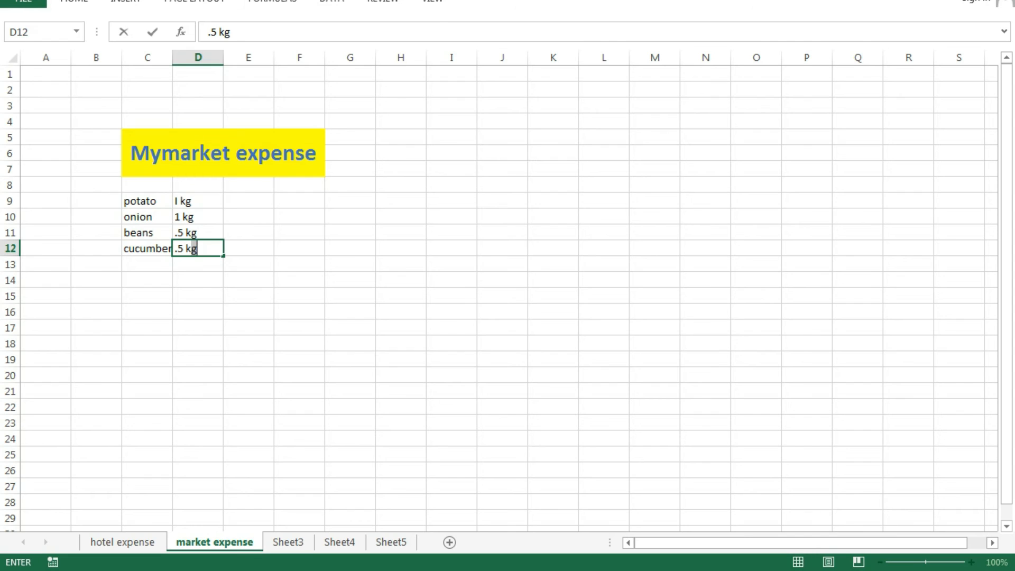
left_click(350, 439)
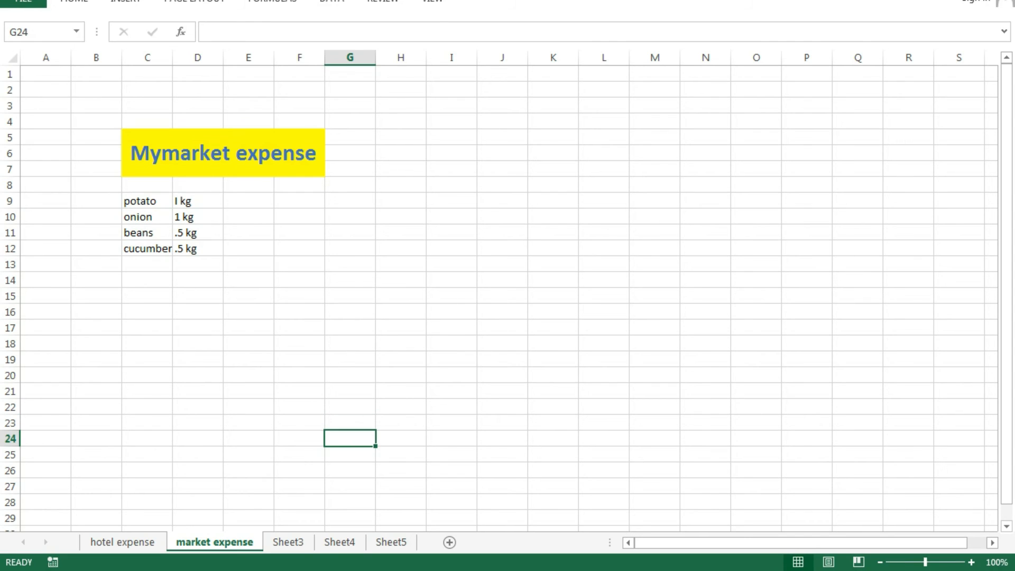
- Enter the amounts 40, 50, 40 and 30 in E9:E12
left_click(248, 201)
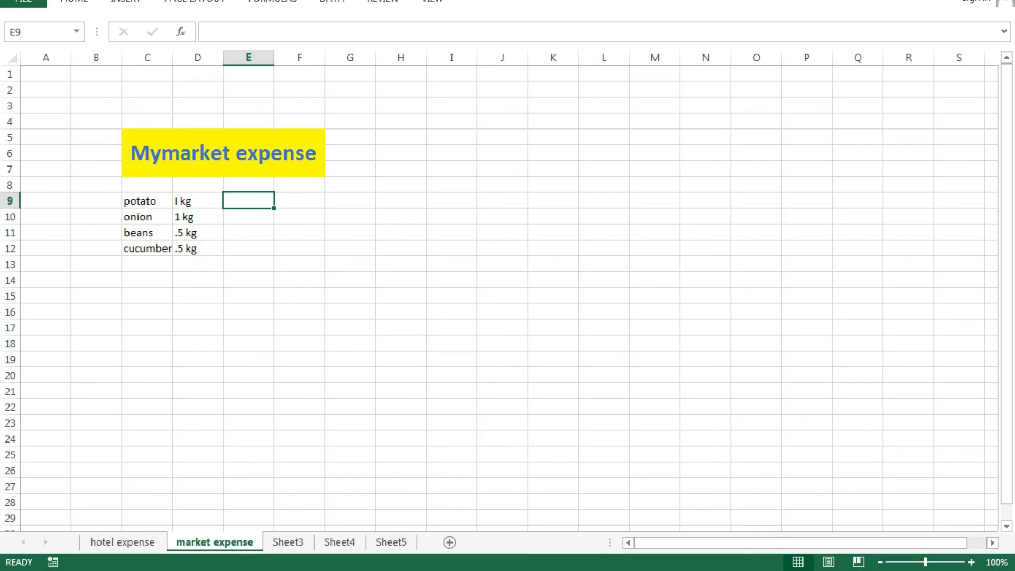
type("40")
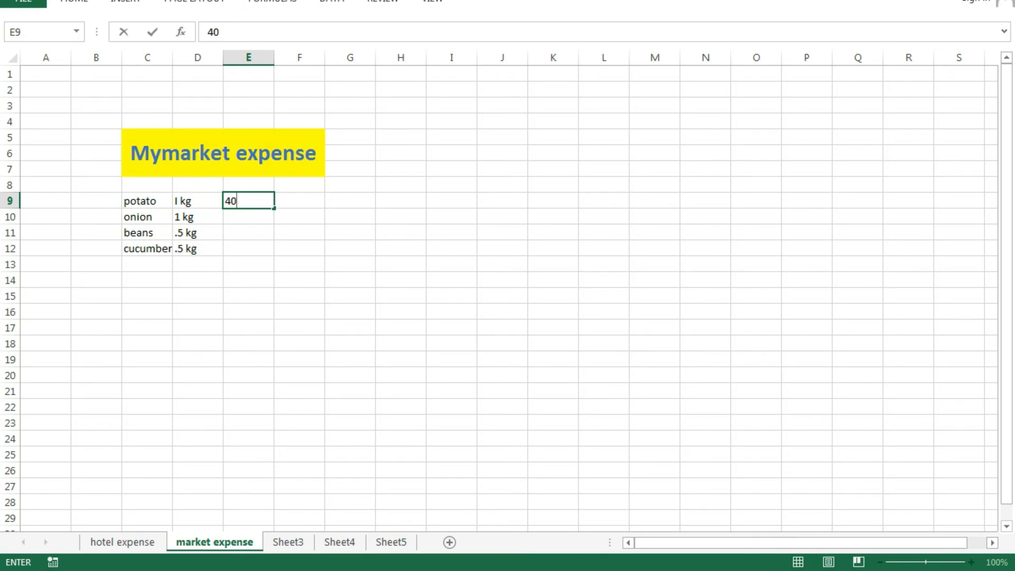
key("Return")
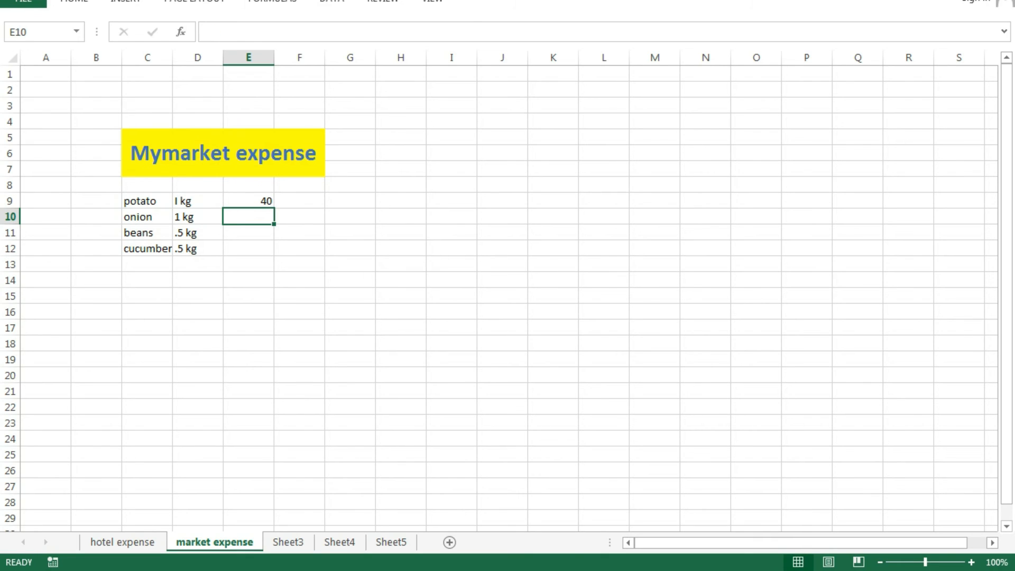
type("50")
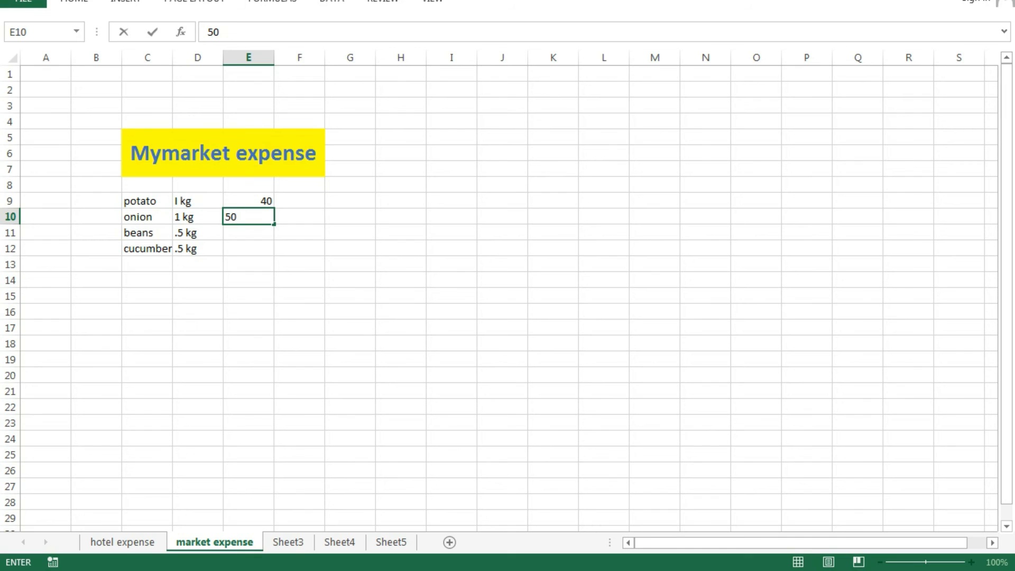
key("Return")
type("40")
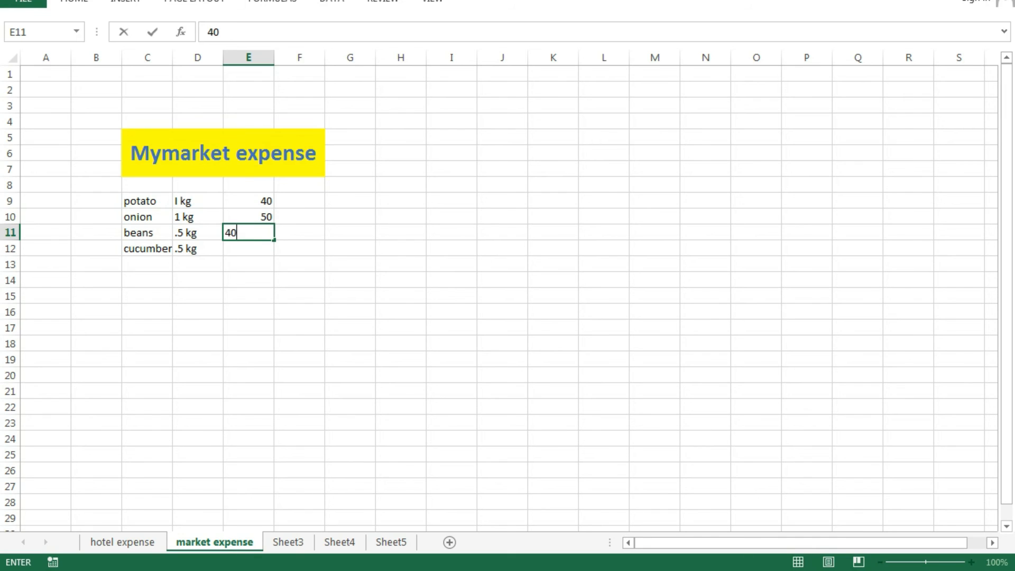
key("Return")
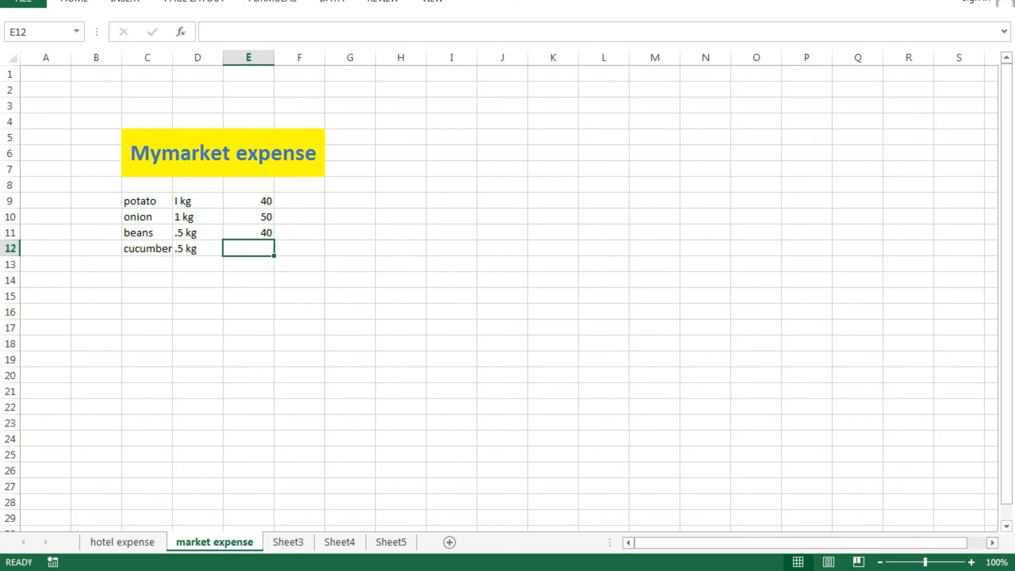
type("30")
left_click(300, 312)
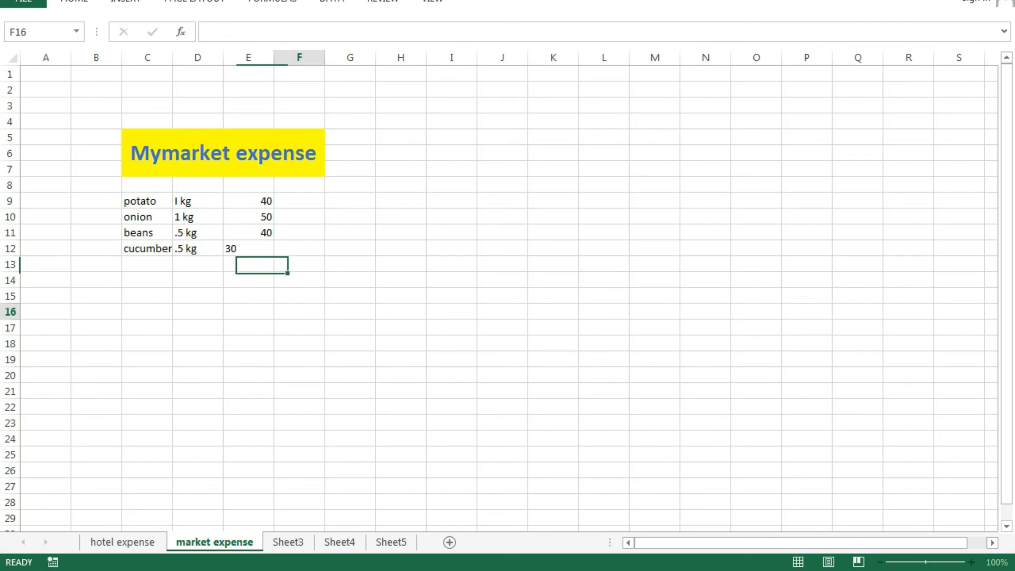
- AutoSum E9:E12 into E13, giving a total of 160
left_click_drag(249, 201, 248, 264)
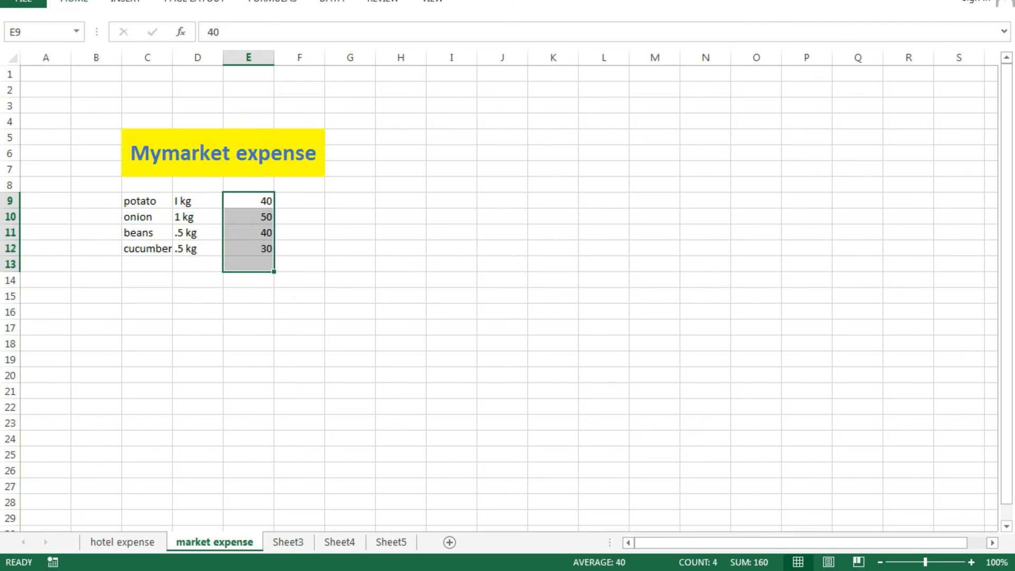
left_click(74, 2)
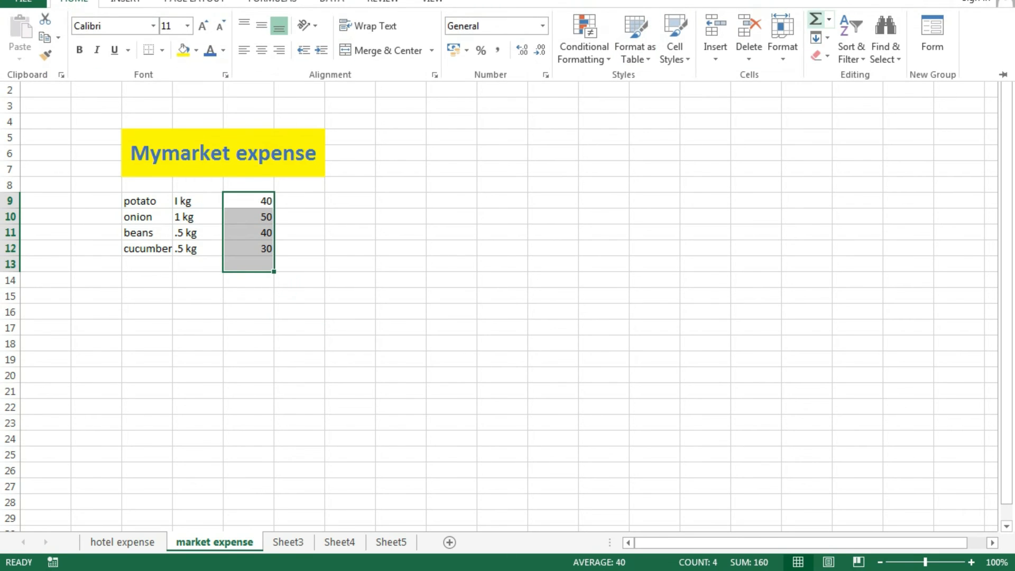
left_click(816, 21)
left_click(502, 327)
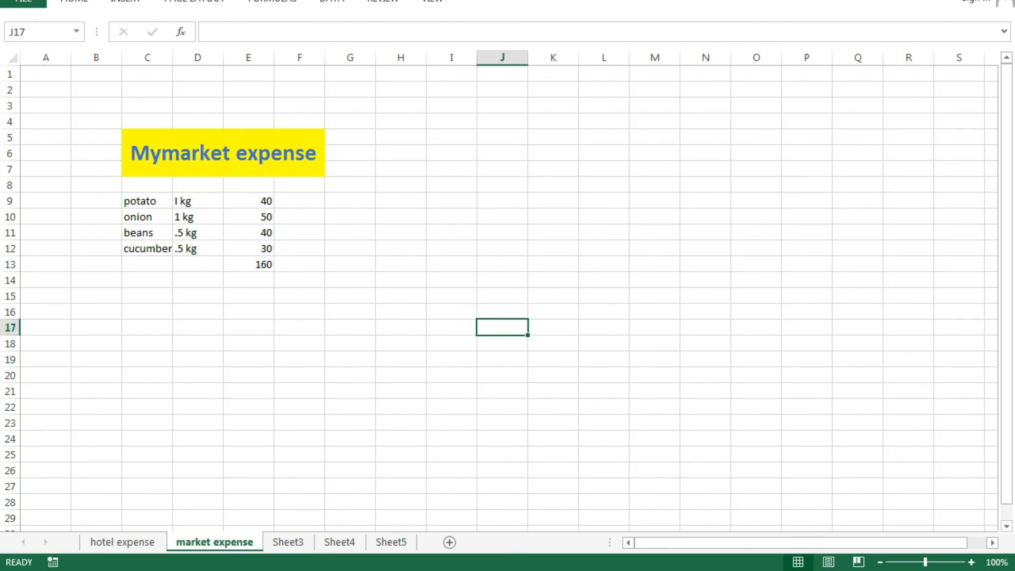
- Switch to the empty Sheet3
key("ctrl+Page_Down")
key("ctrl+Page_Up")
key("ctrl+Page_Down")
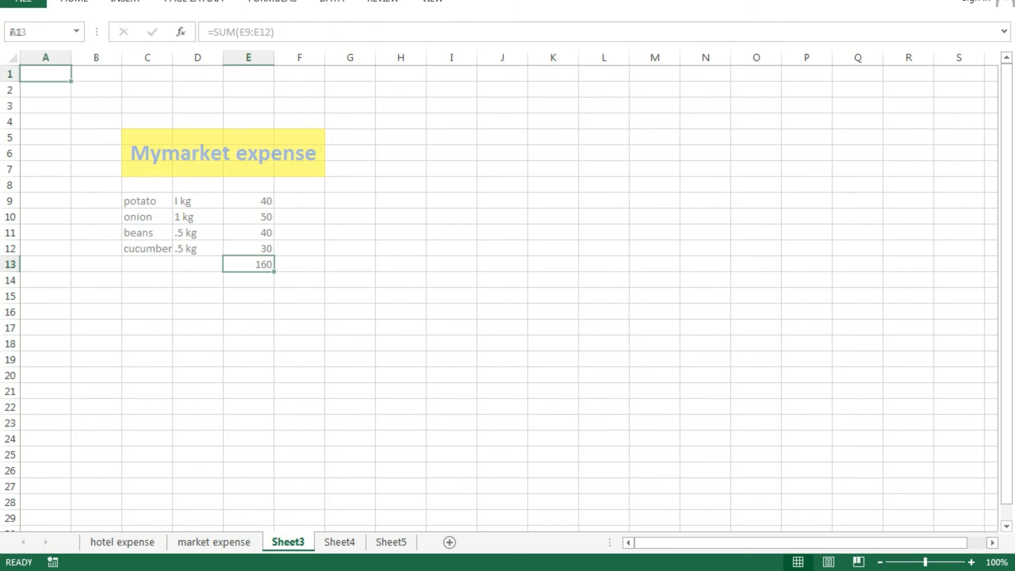
- Rename Sheet3 to 'summary of monthly expense' and type the heading 'total expense' in D5
right_click(288, 542)
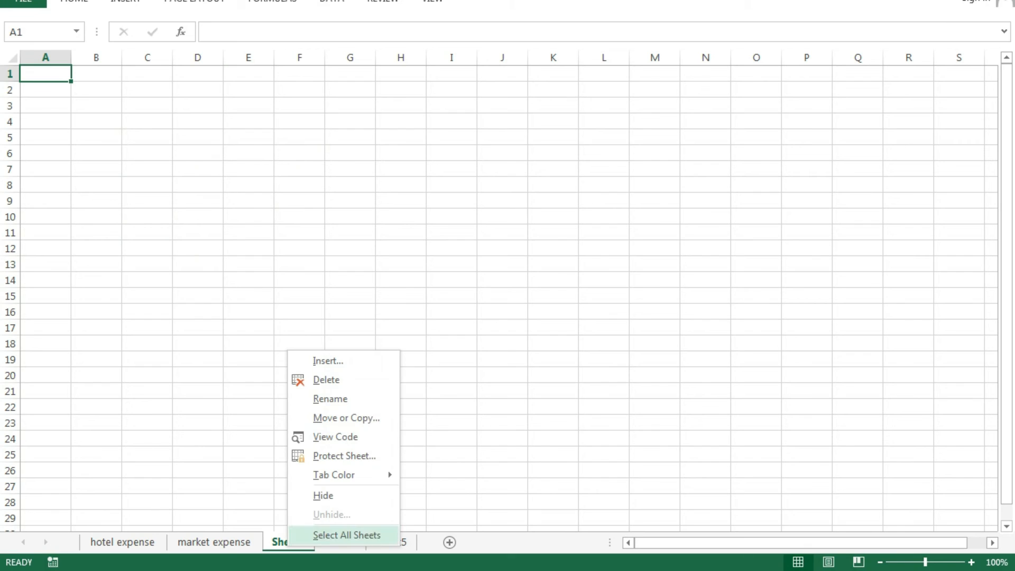
left_click(320, 399)
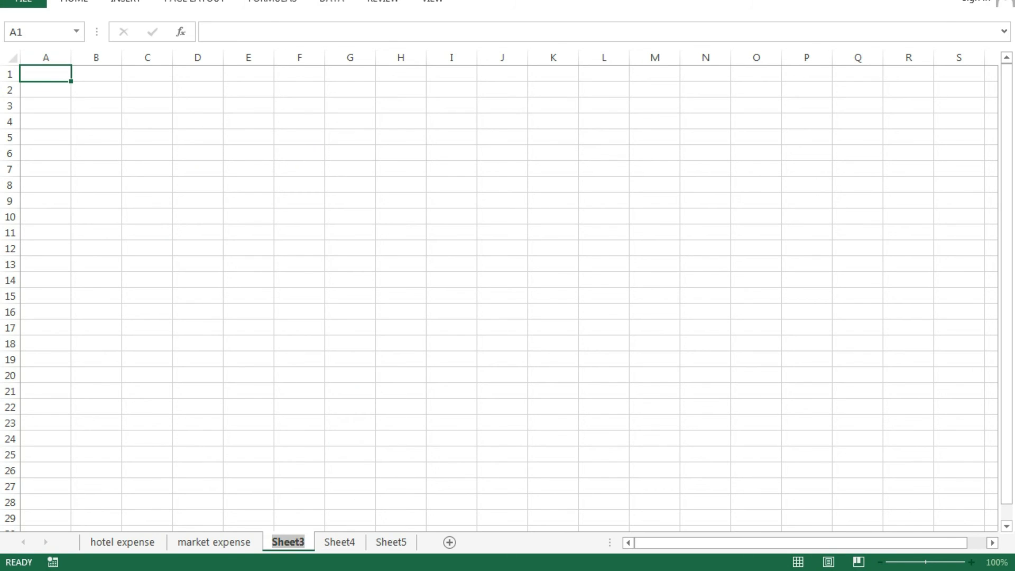
type("summa")
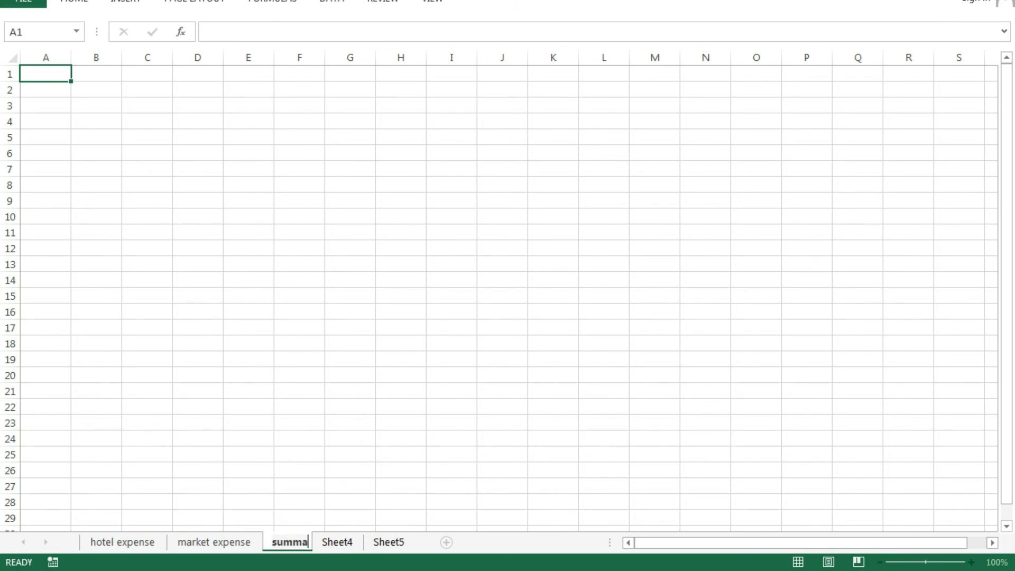
type("ry of monthly expense")
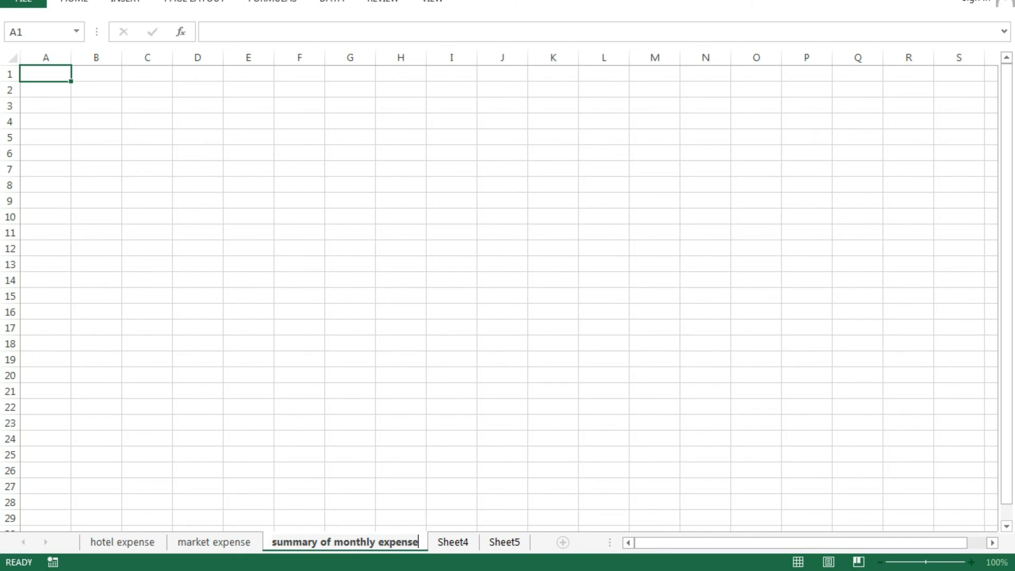
left_click(554, 454)
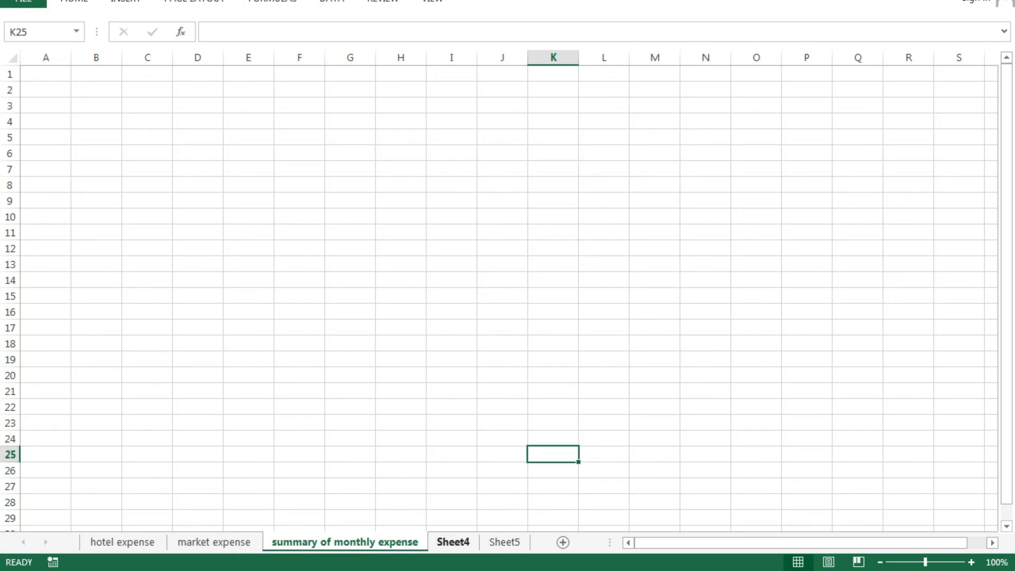
left_click(198, 137)
type("total expense")
- Enter the labels hotel, market and house hold goods in C6, C8 and C10
left_click(299, 264)
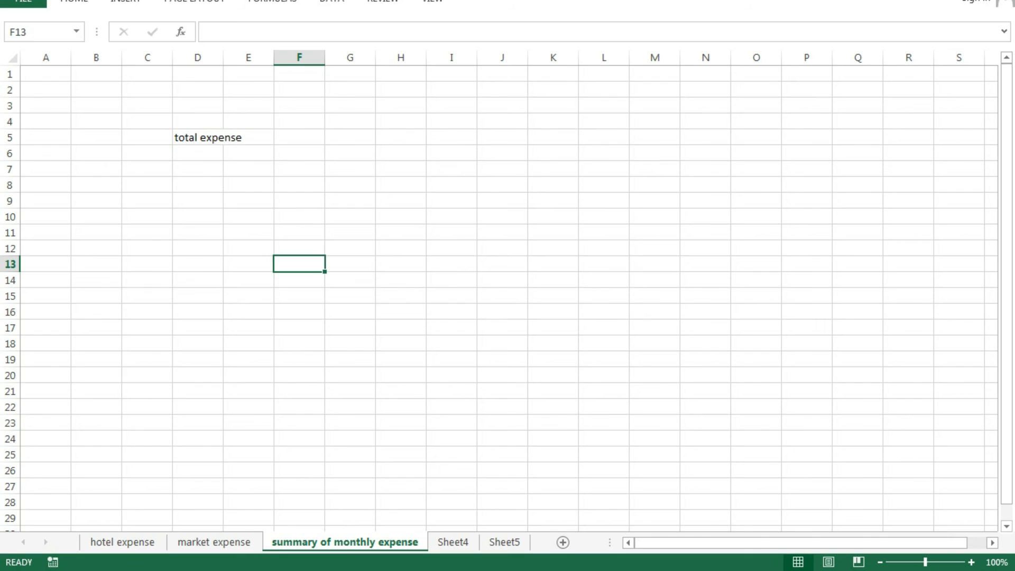
left_click(147, 153)
type("hotel")
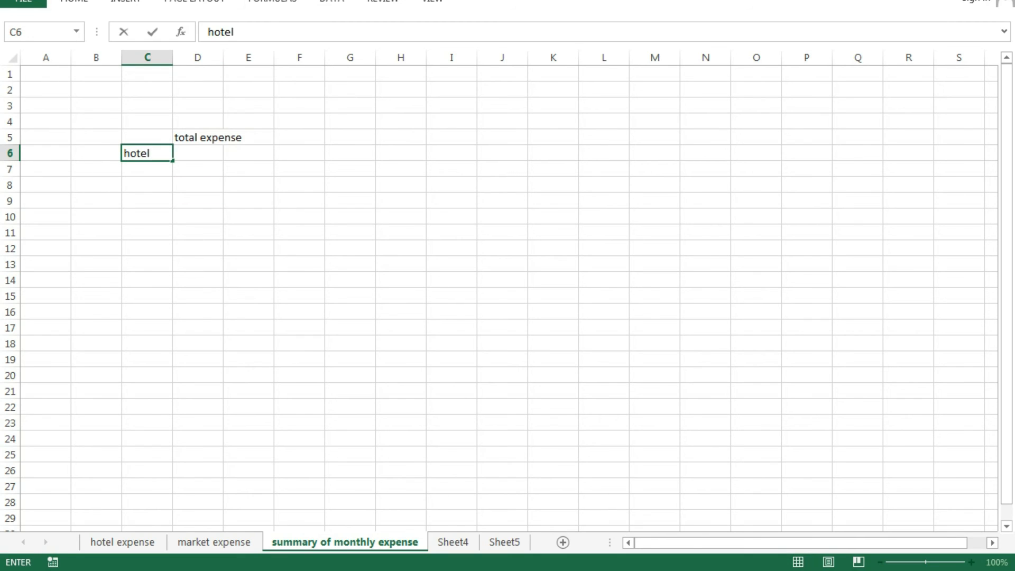
left_click(147, 184)
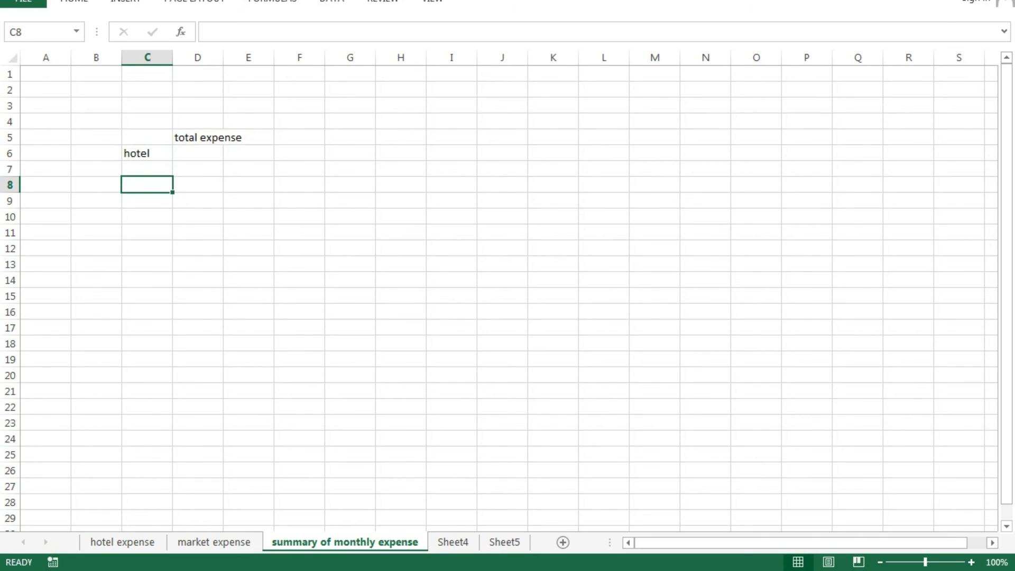
type("markt")
key("BackSpace")
type("et")
left_click(147, 216)
type("house hold goods")
left_click(451, 359)
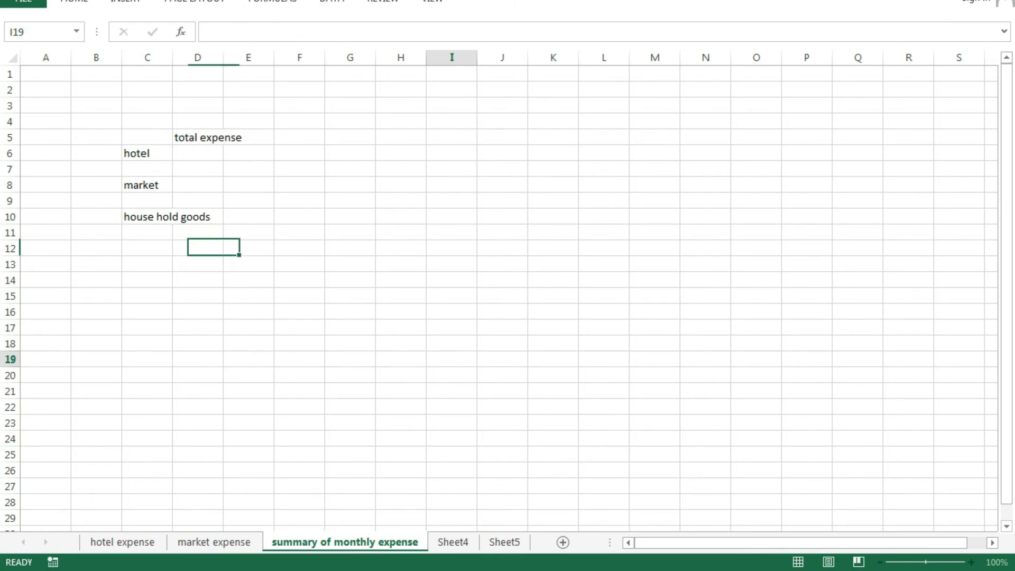
- Make the summary block C5:E12 bold
left_click_drag(148, 137, 249, 249)
left_click(74, 2)
left_click(80, 49)
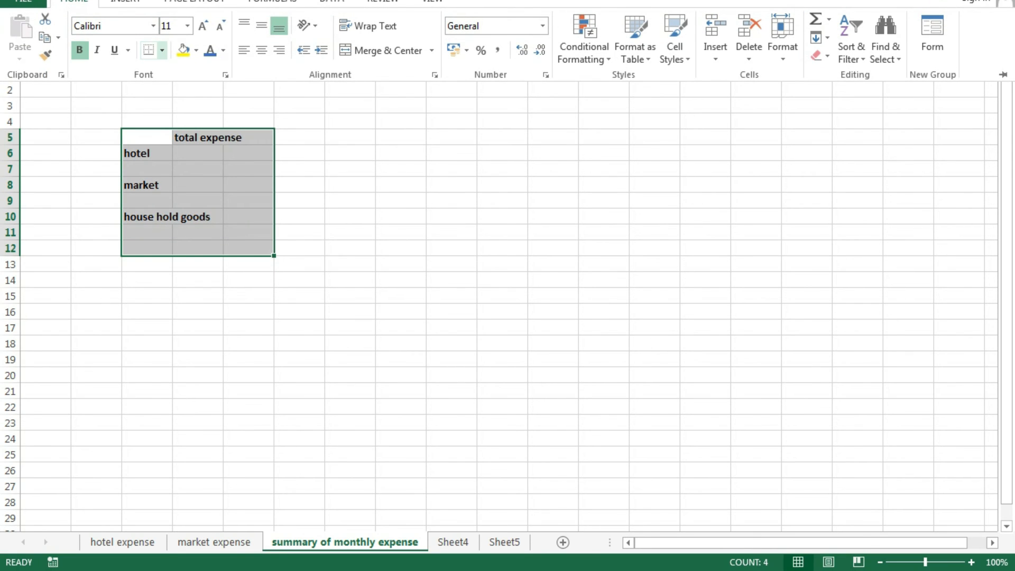
- Apply All Borders to C5:E12 and widen column C to fit 'house hold goods'
left_click(162, 49)
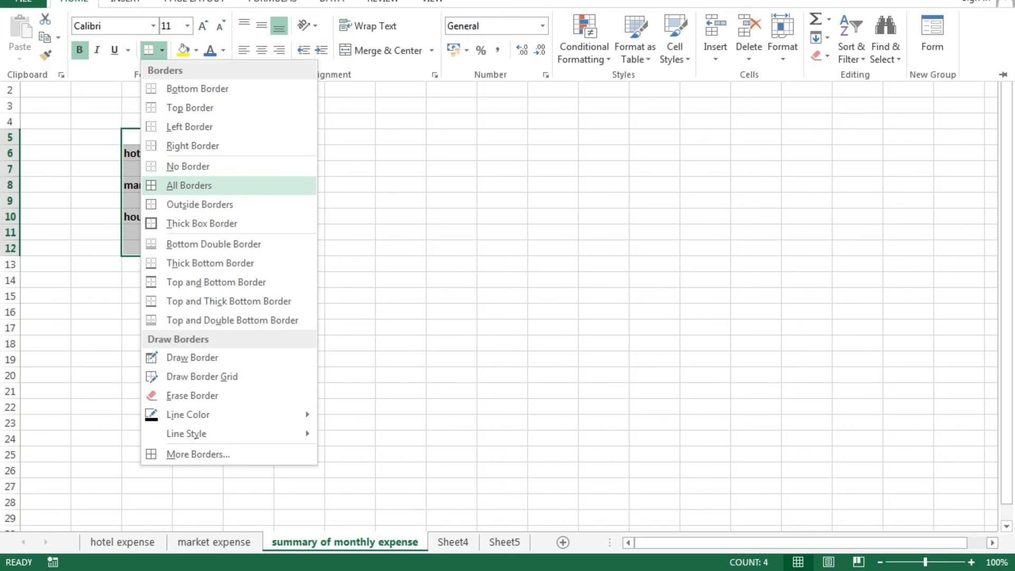
left_click(189, 185)
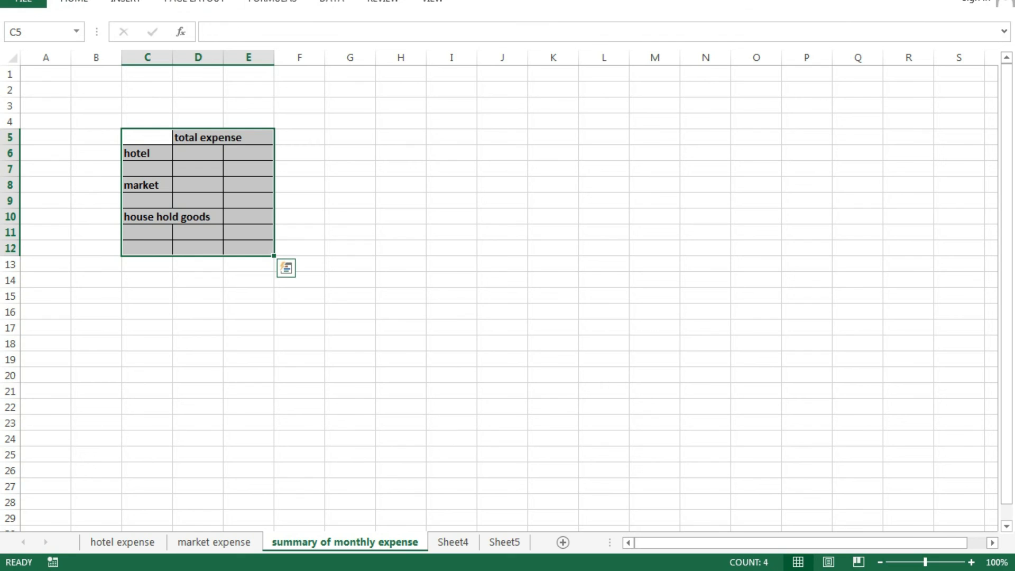
left_click_drag(172, 57, 219, 57)
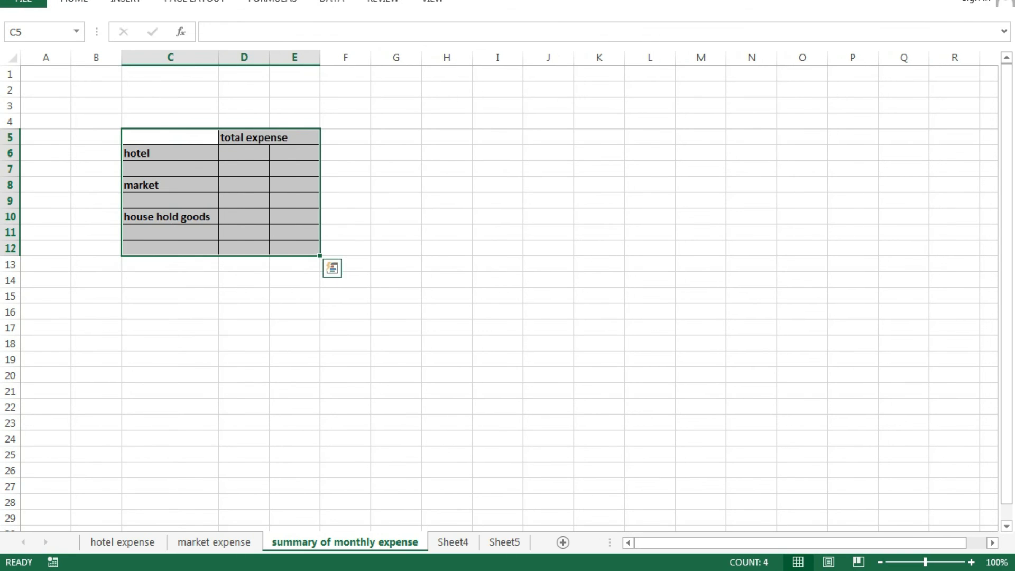
left_click(497, 391)
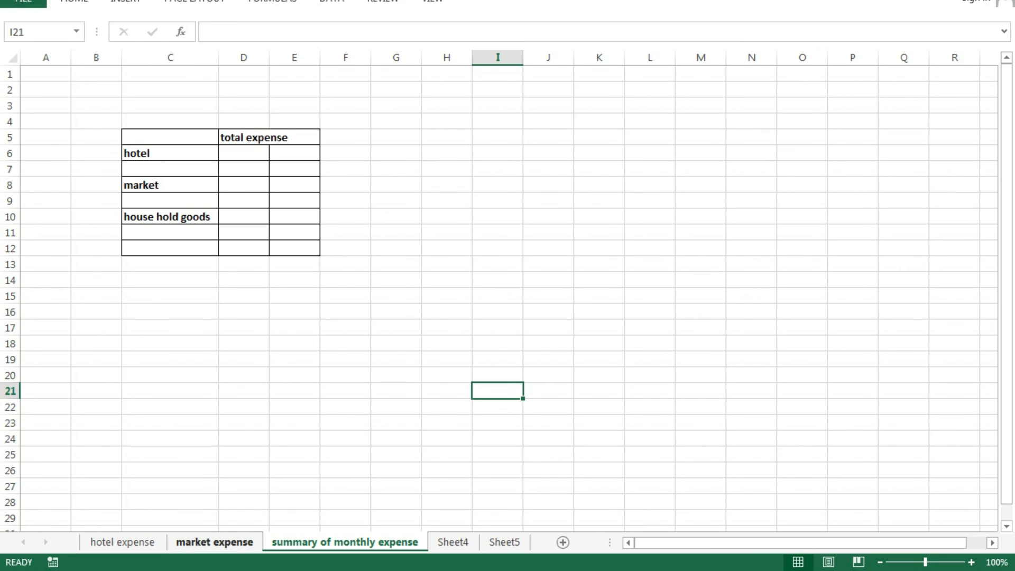
left_click(123, 542)
left_click(214, 542)
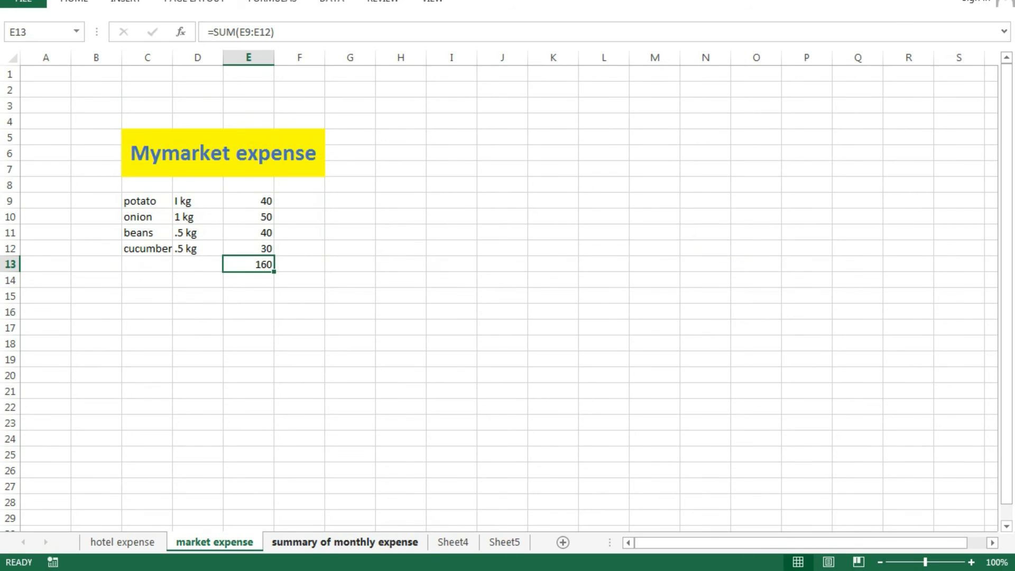
left_click(345, 542)
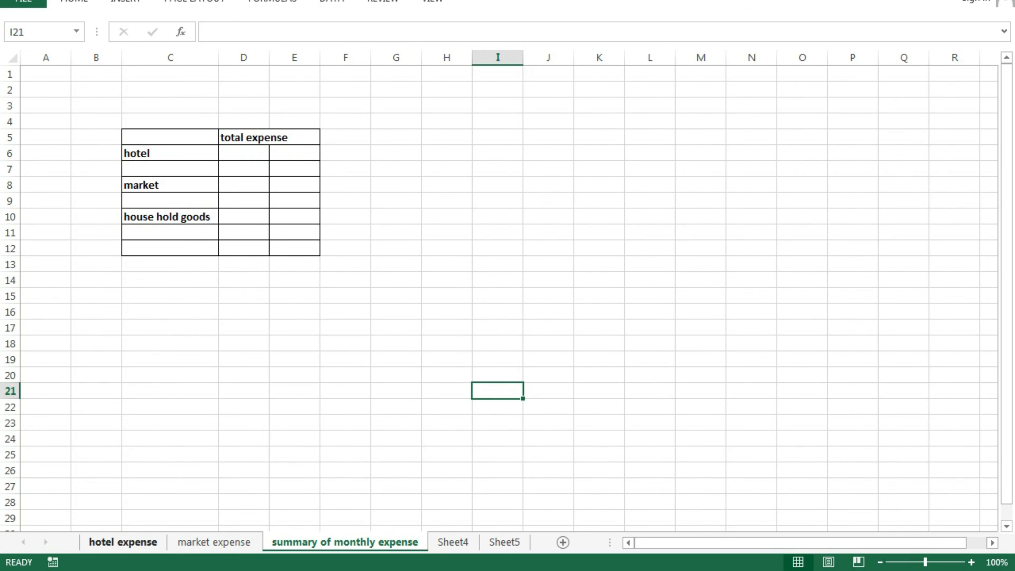
left_click(123, 542)
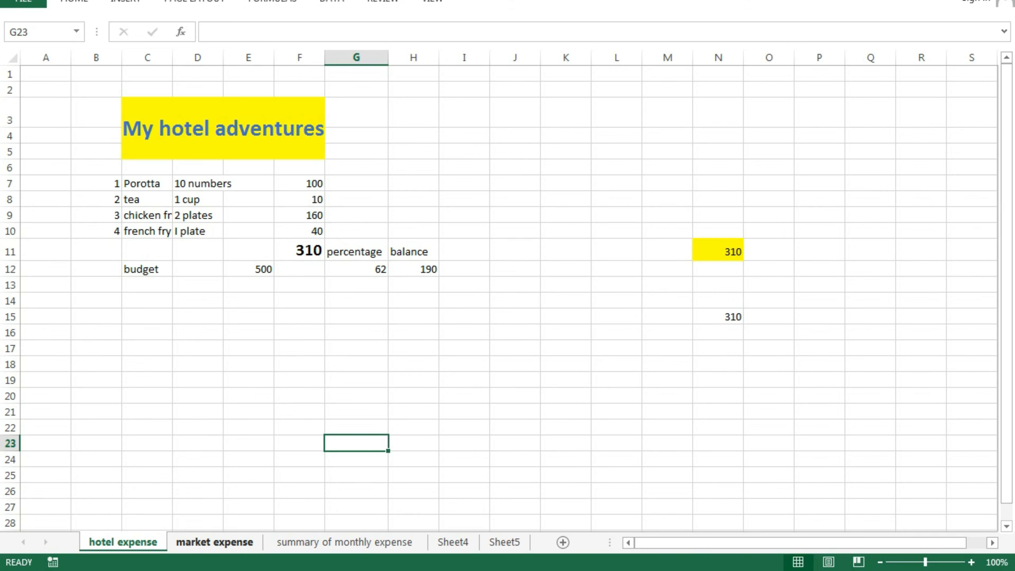
left_click(215, 542)
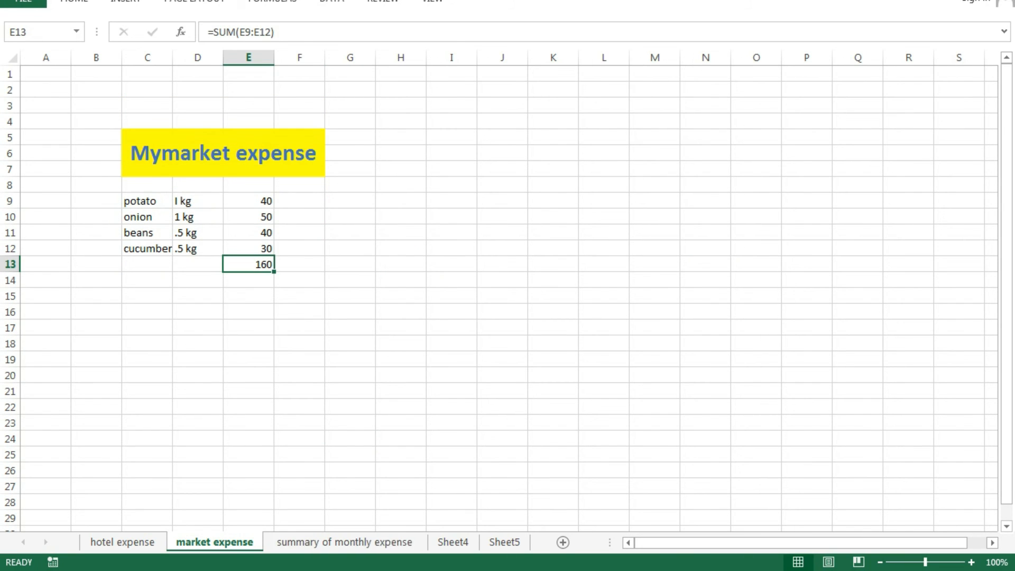
left_click(344, 543)
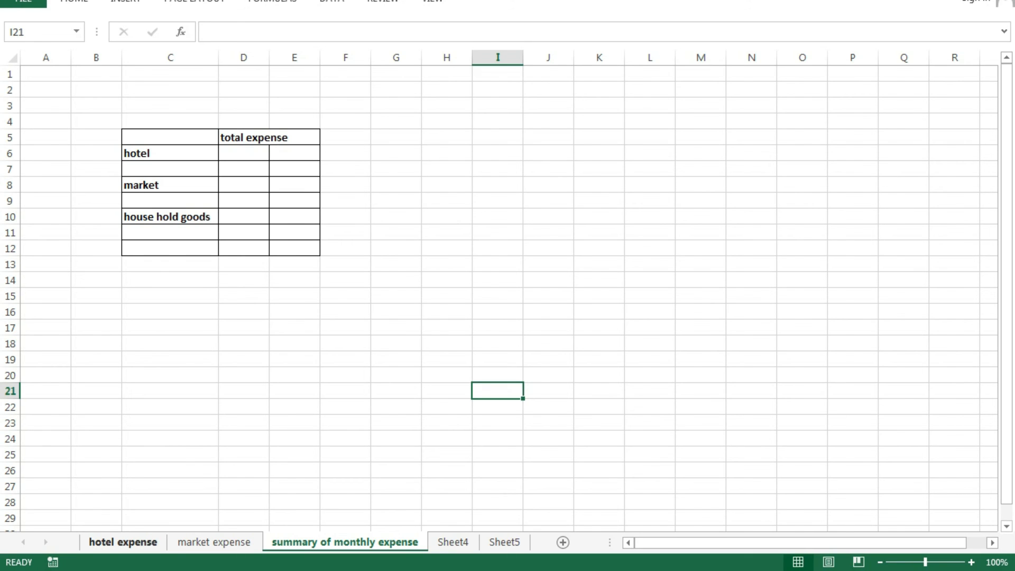
left_click(122, 542)
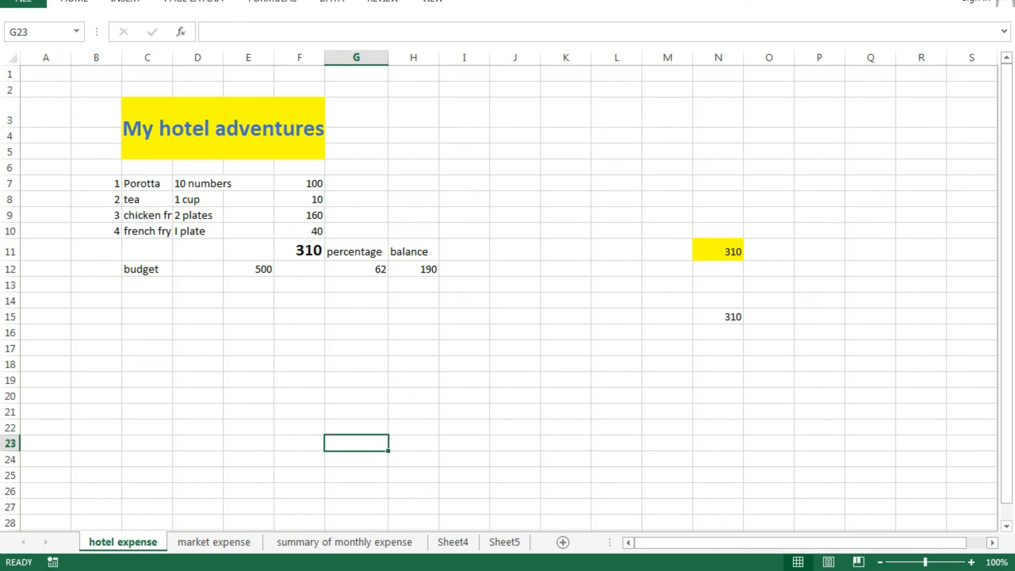
left_click(344, 542)
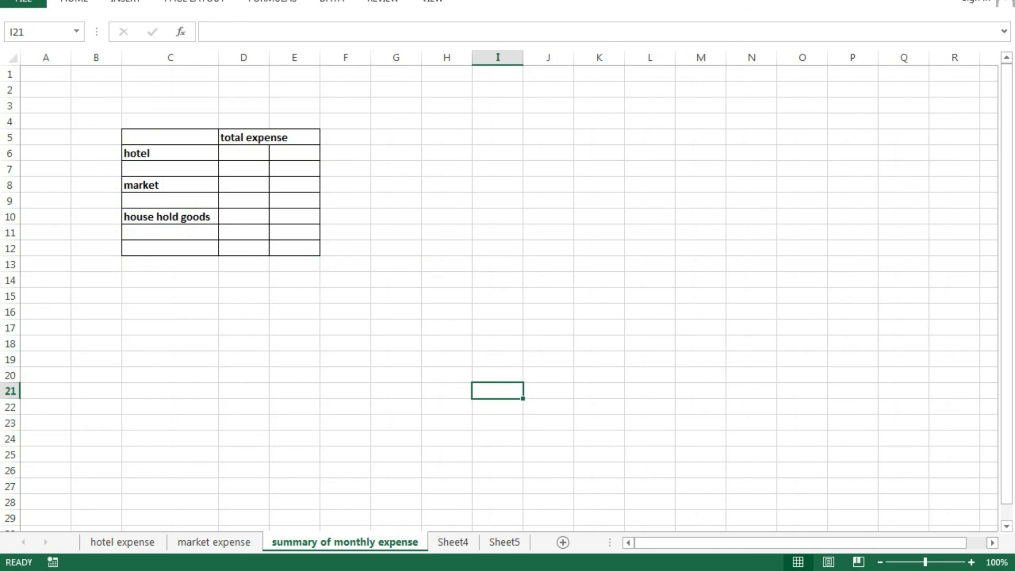
- Link D6 to the hotel total with ='hotel expense'!F11 so it shows 310
left_click(243, 153)
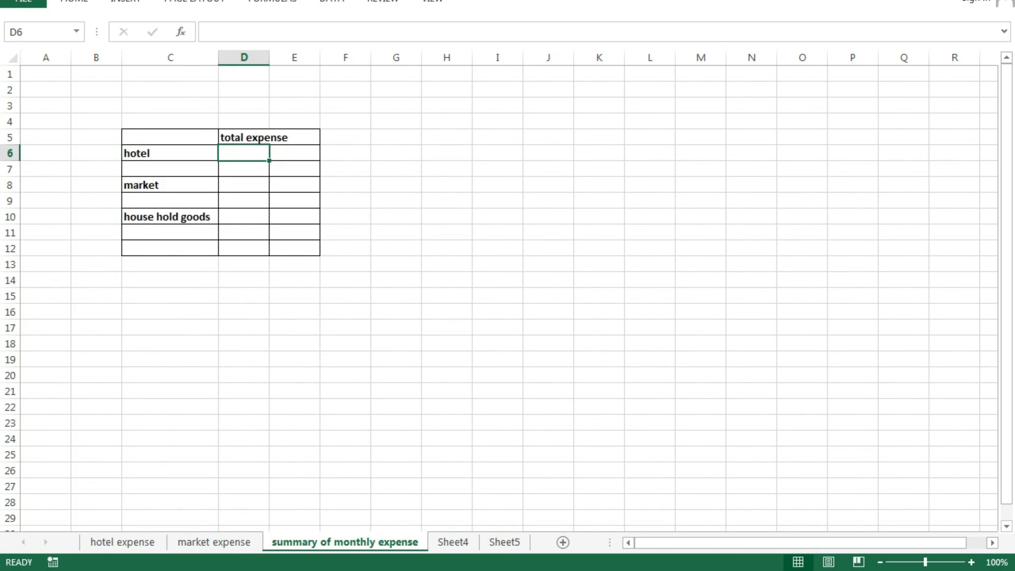
type("=")
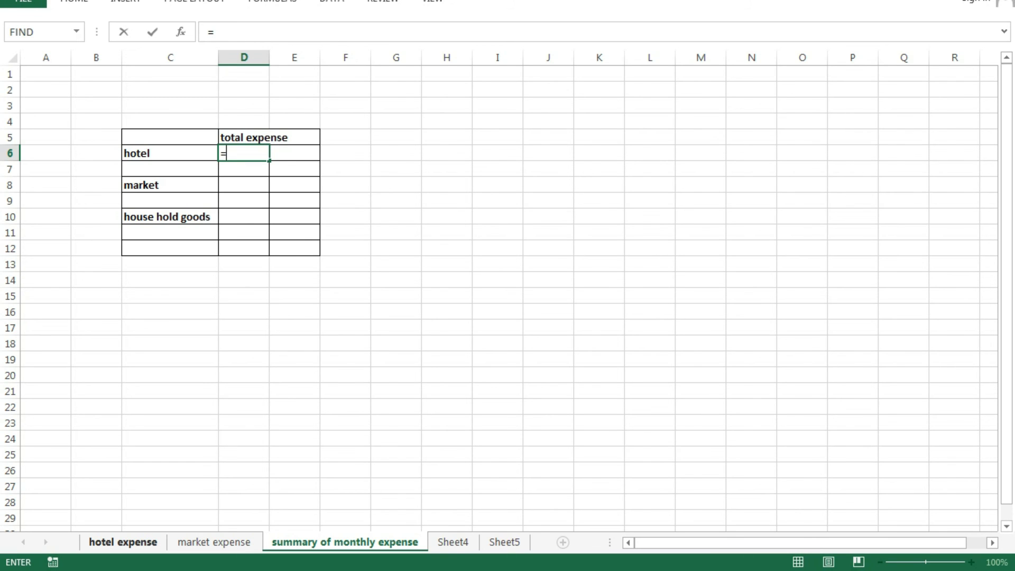
left_click(123, 542)
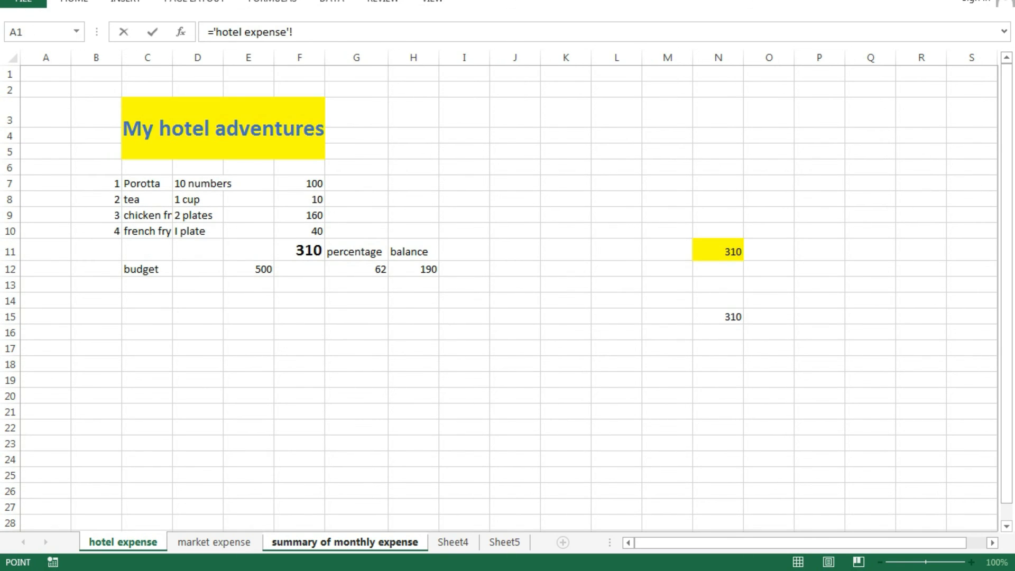
left_click(299, 250)
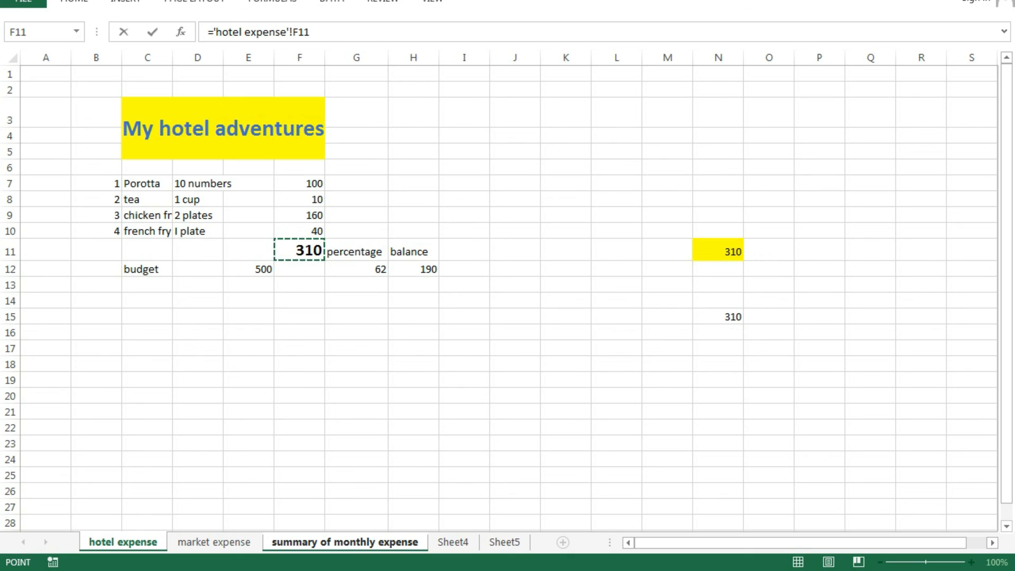
key("Return")
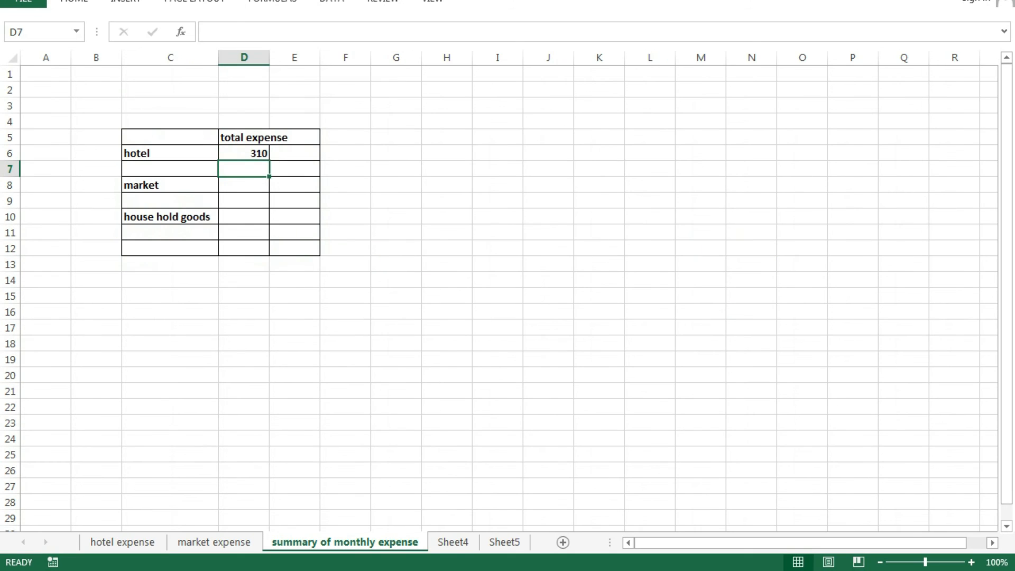
left_click(396, 424)
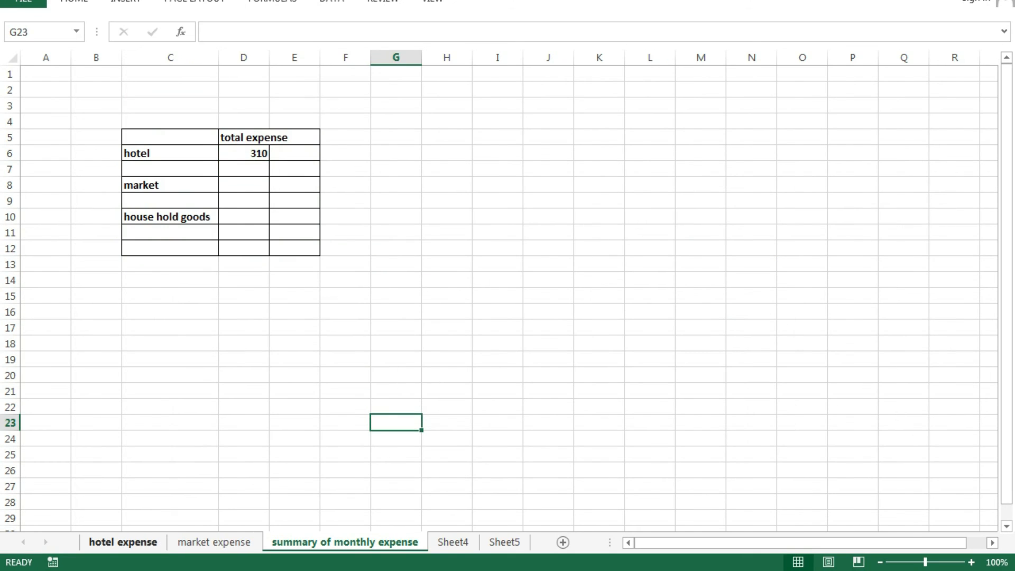
left_click(122, 542)
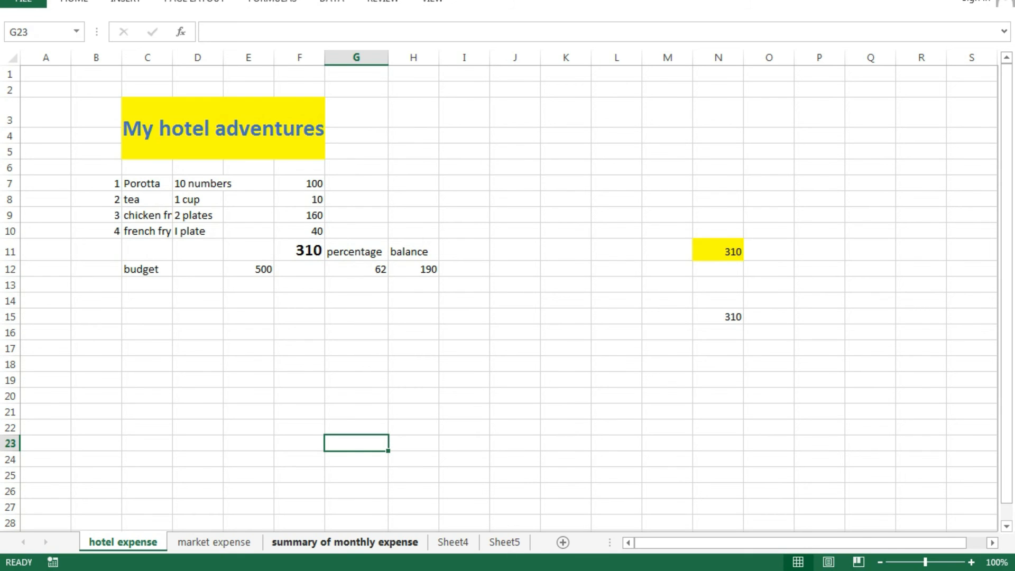
left_click(345, 542)
left_click(447, 232)
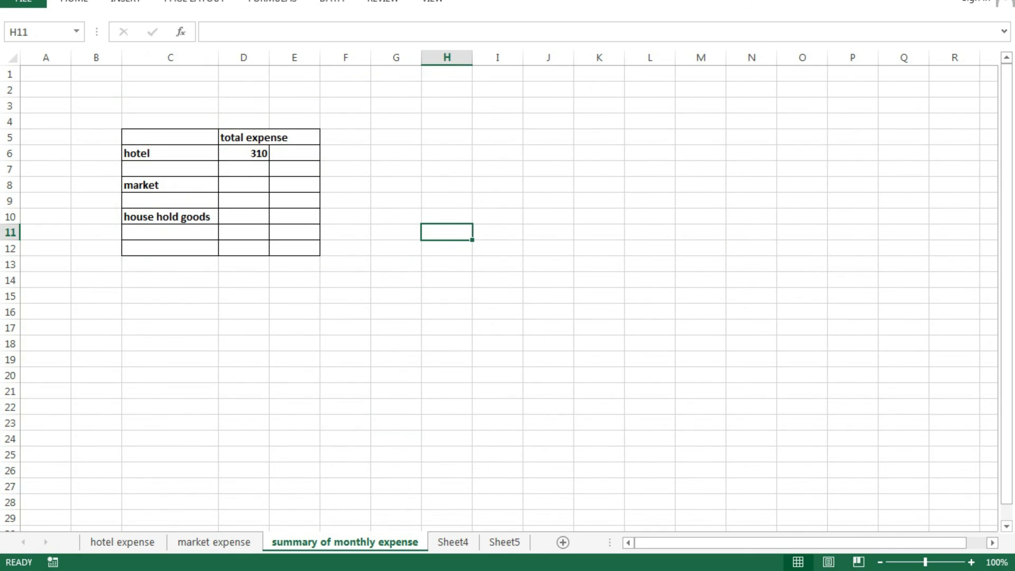
left_click(244, 185)
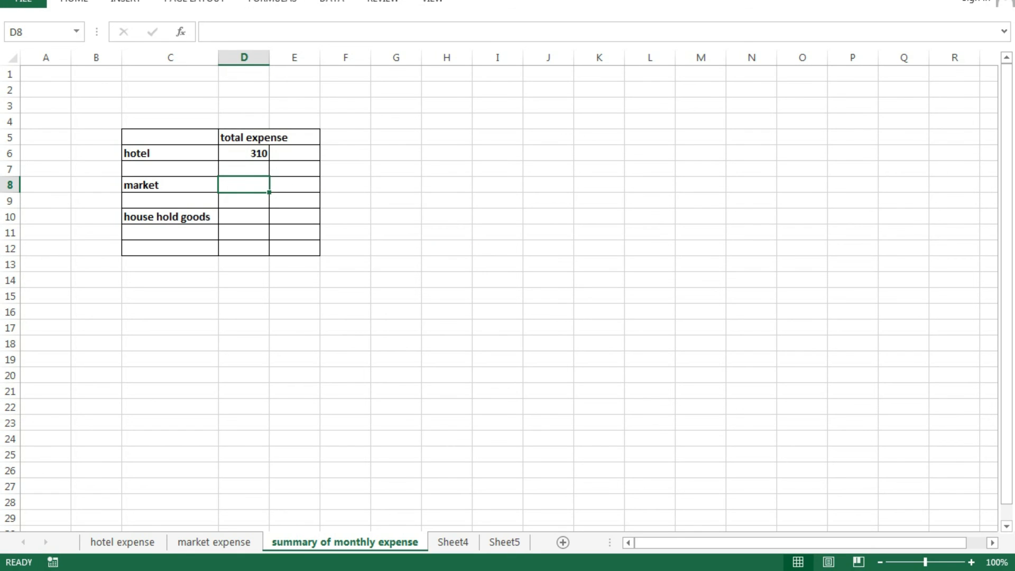
- Link D8 to the market total with ='market expense'!E13 so it shows 160
type("=")
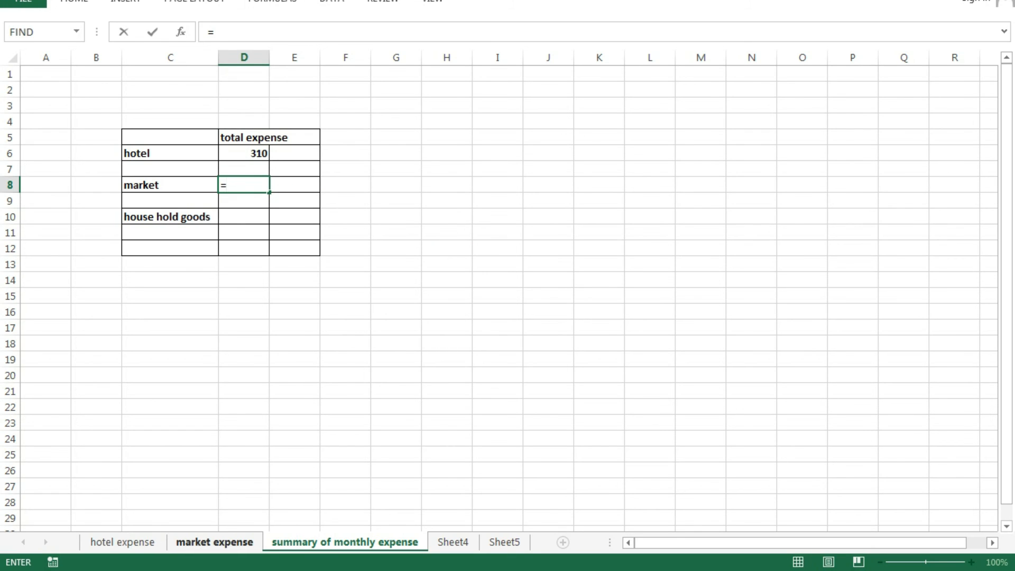
left_click(214, 543)
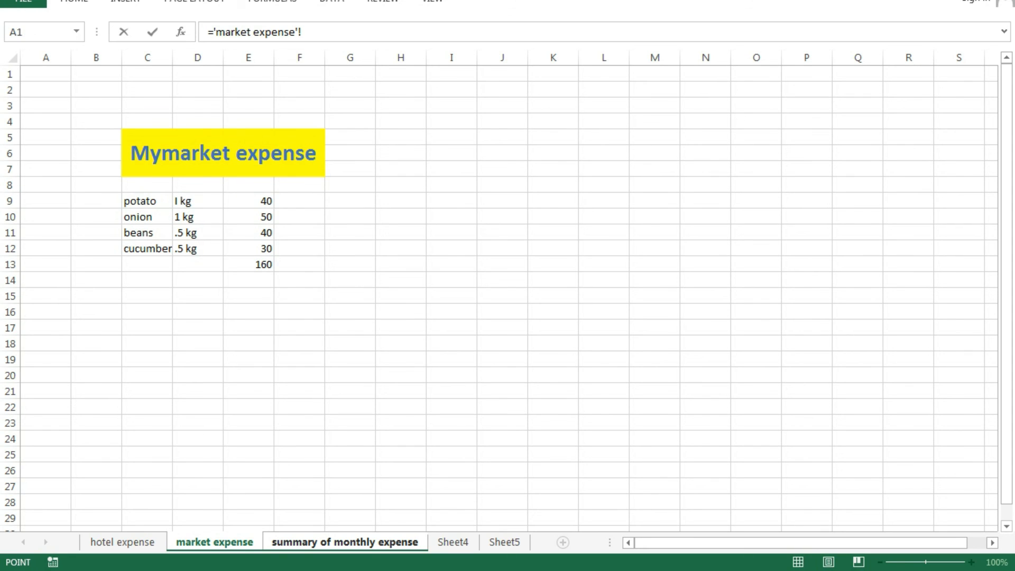
left_click(248, 264)
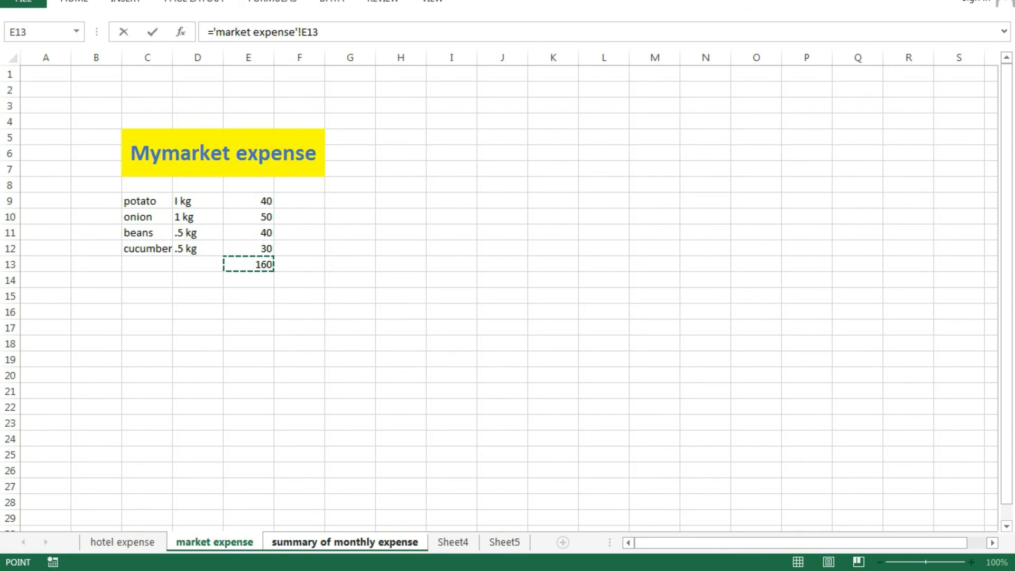
key("Return")
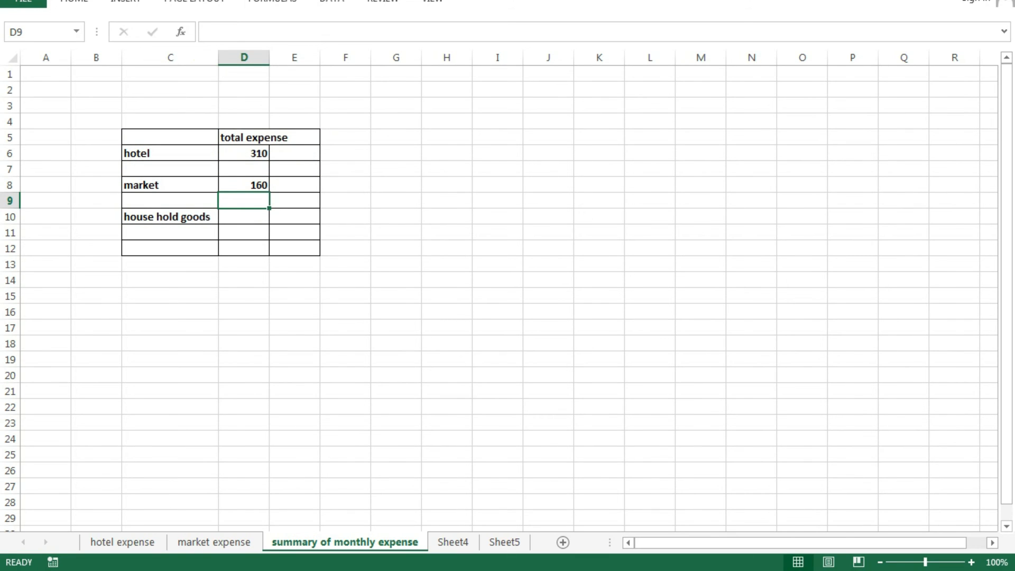
left_click_drag(244, 153, 243, 248)
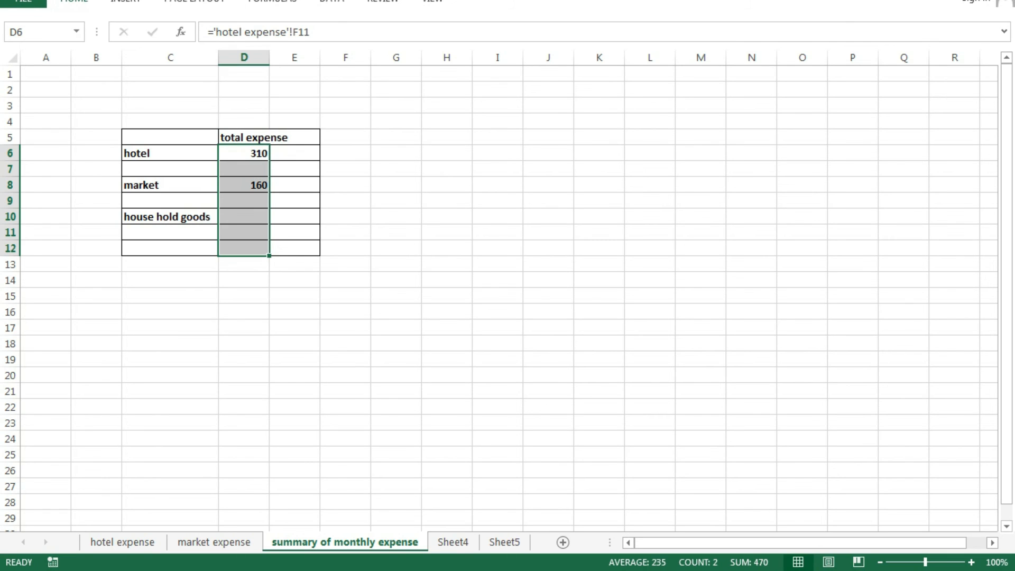
- AutoSum D6:D11 into D12 for a 470 grand total, then return to hotel expense
left_click(74, 2)
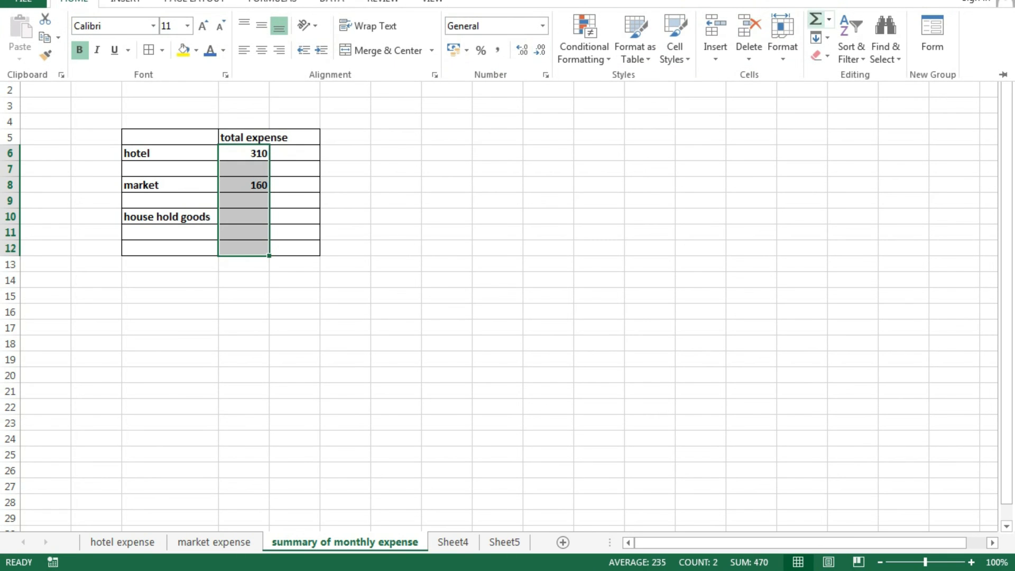
left_click(816, 20)
left_click(599, 280)
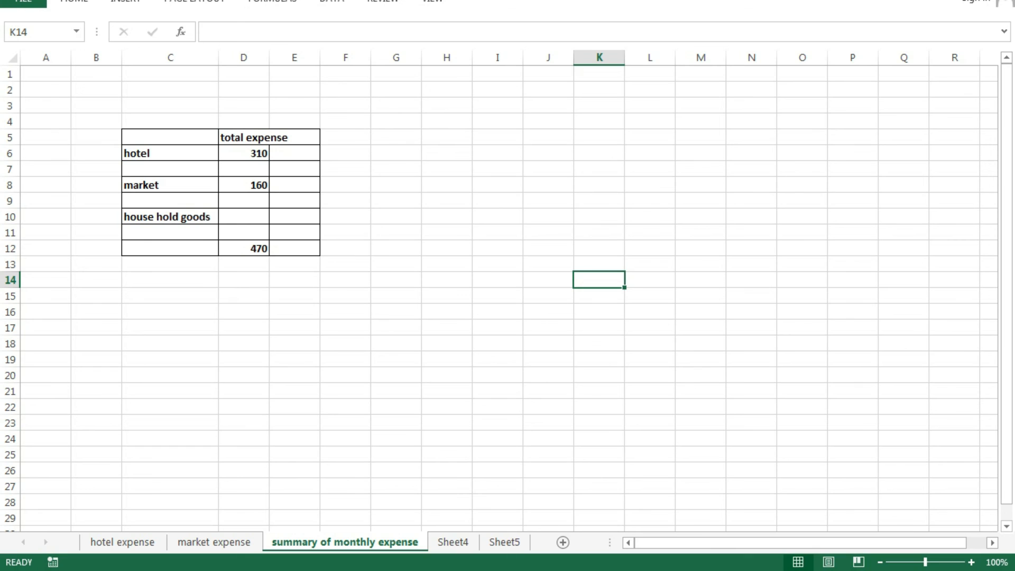
left_click(243, 248)
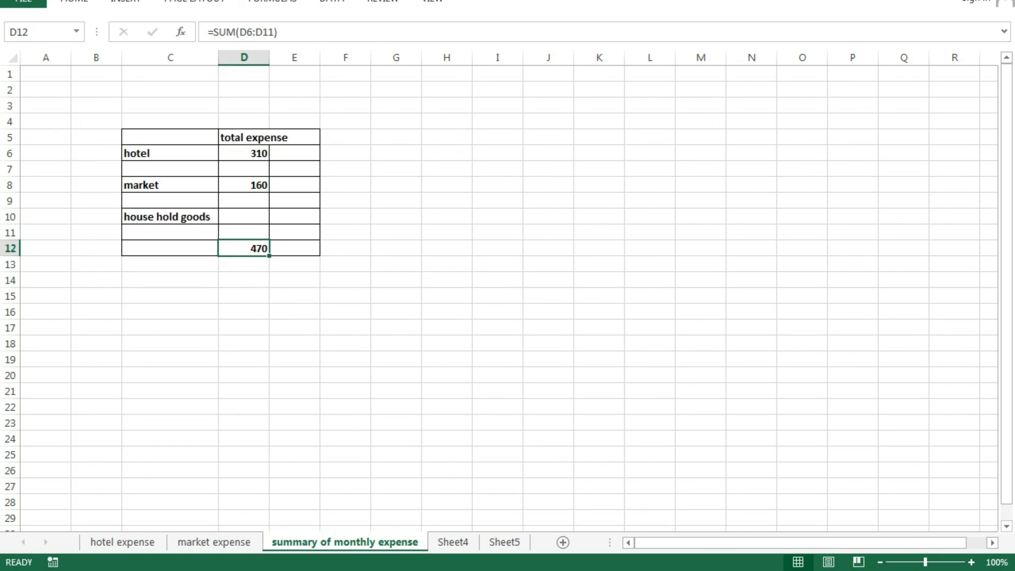
left_click(122, 542)
left_click(667, 427)
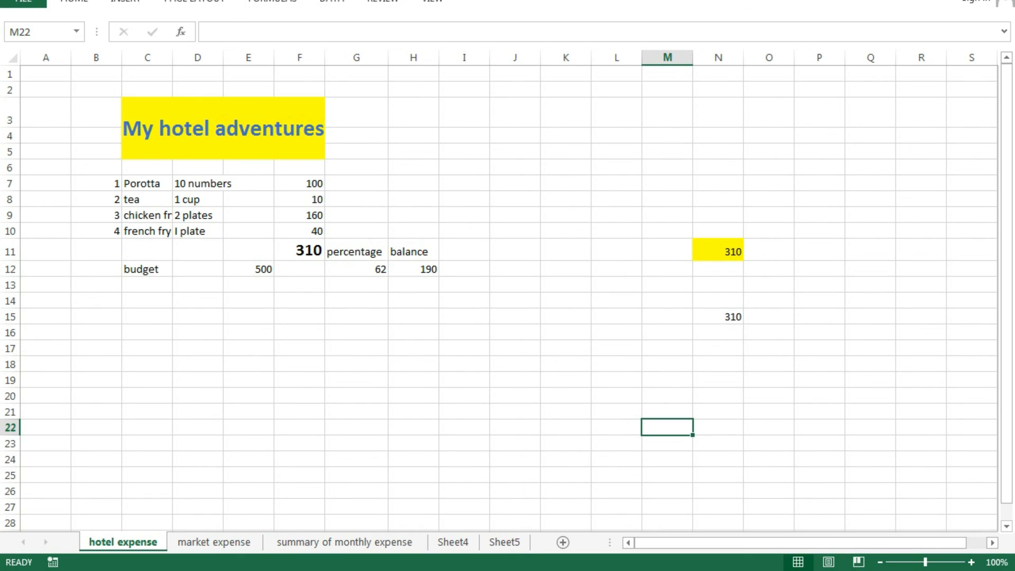
- Change the Porotta cost in F7 to 150 and the french fry cost in F10 to 80
left_click(300, 183)
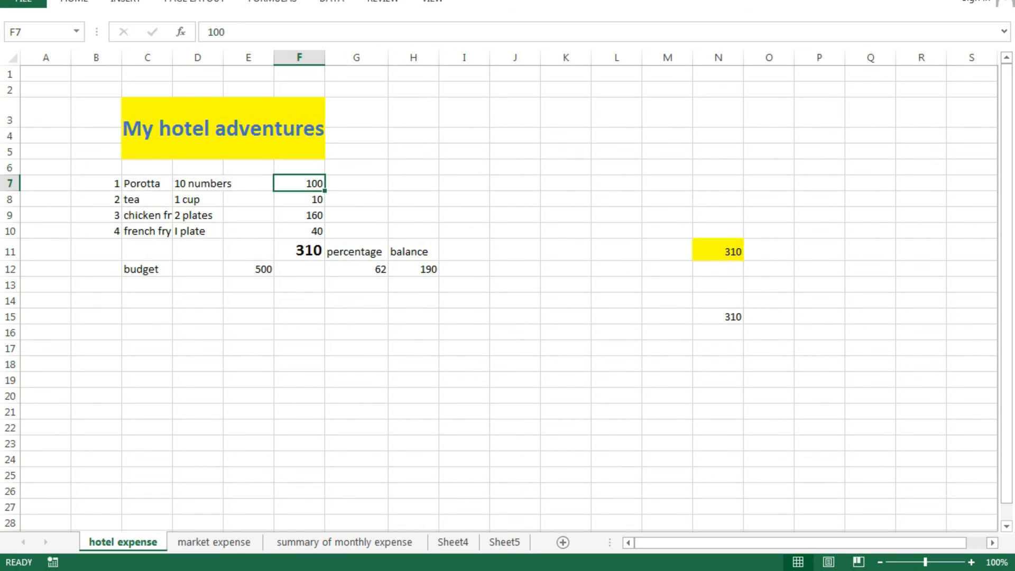
type("15")
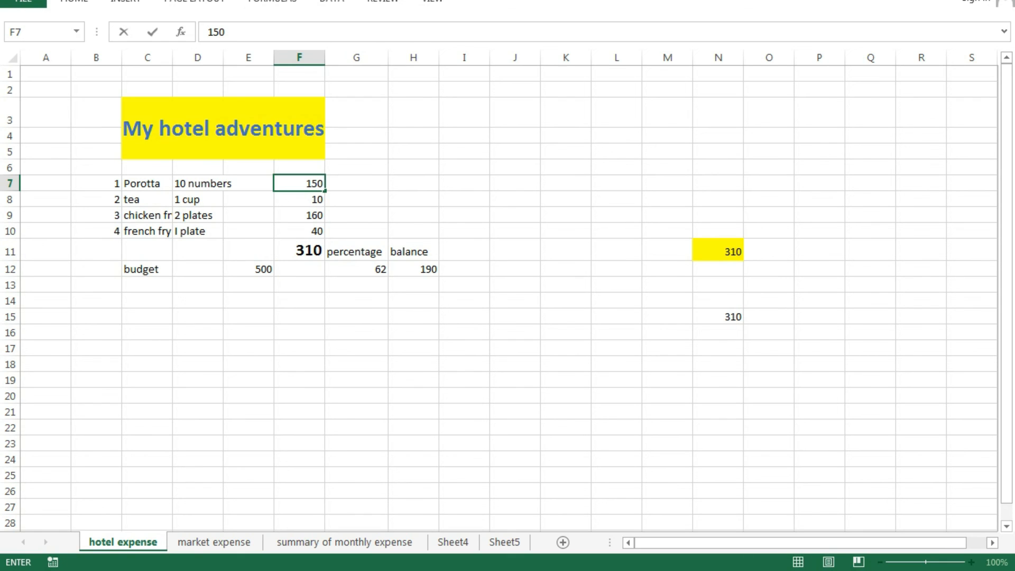
key("Return")
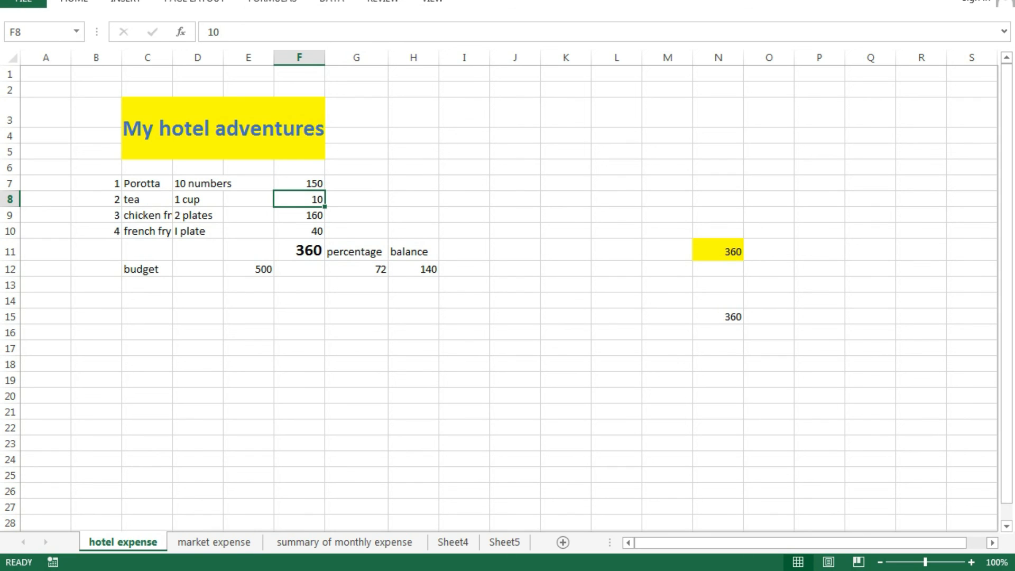
left_click(300, 231)
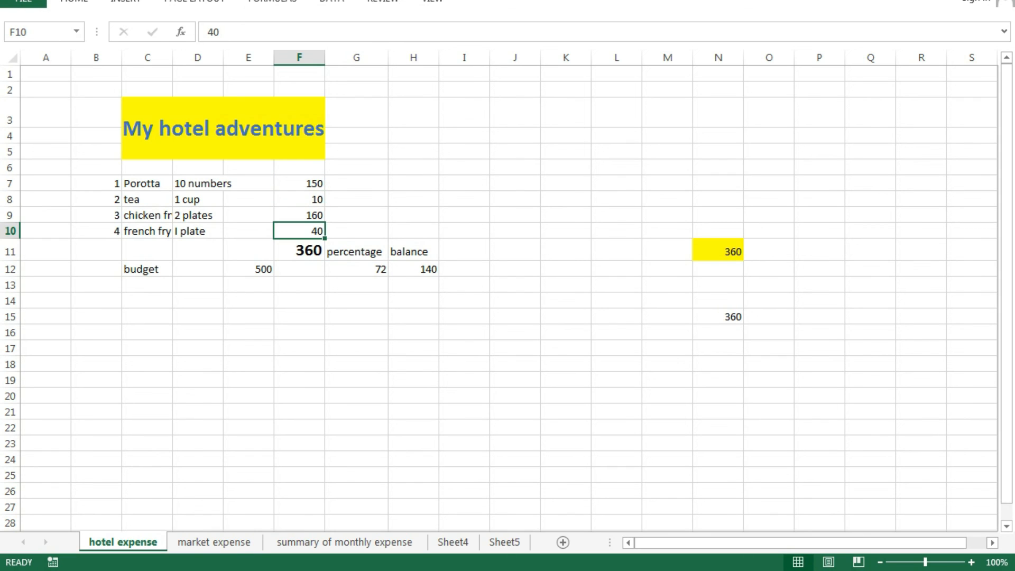
type("80")
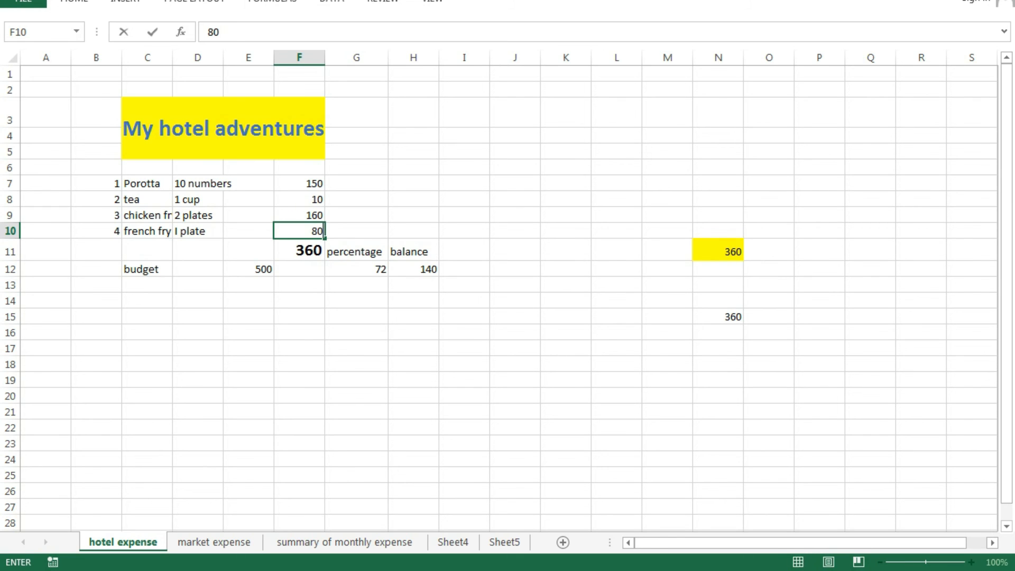
key("Return")
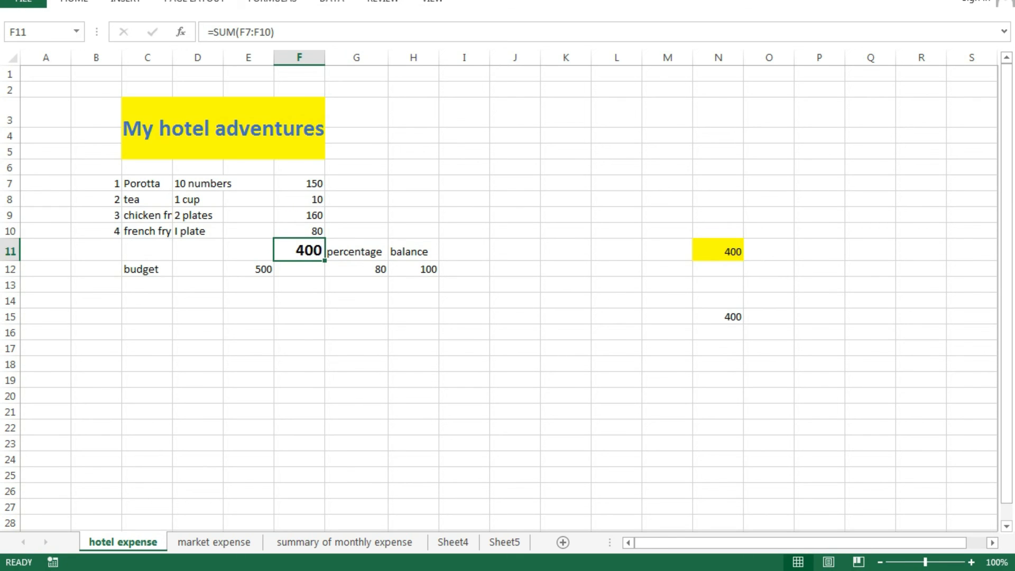
left_click(344, 543)
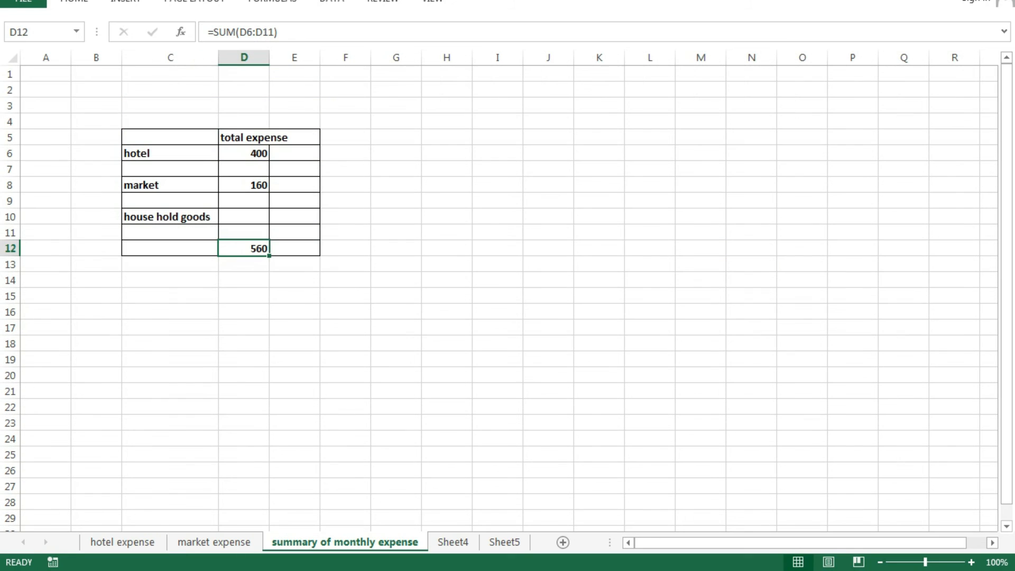
left_click(123, 543)
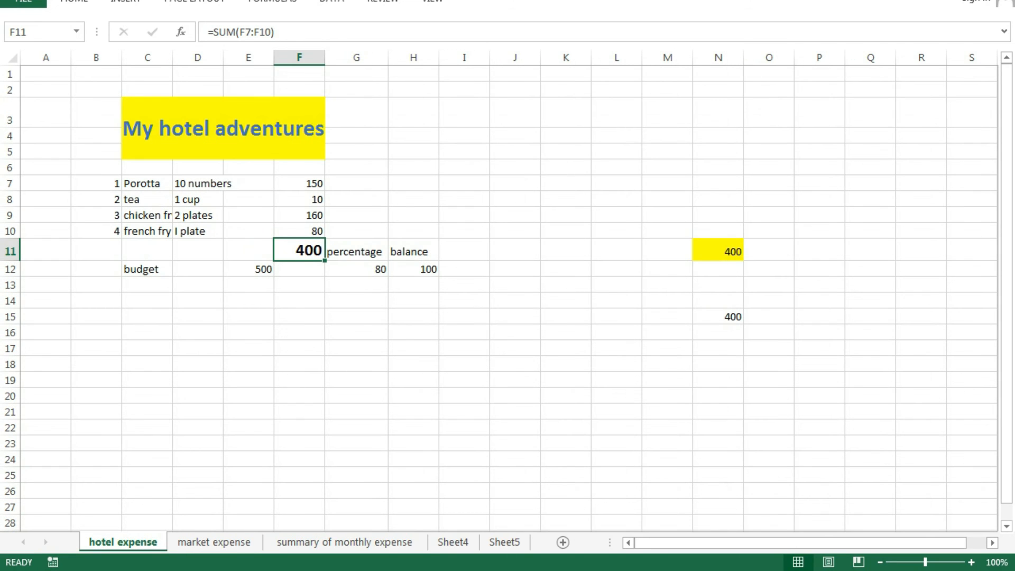
left_click(345, 542)
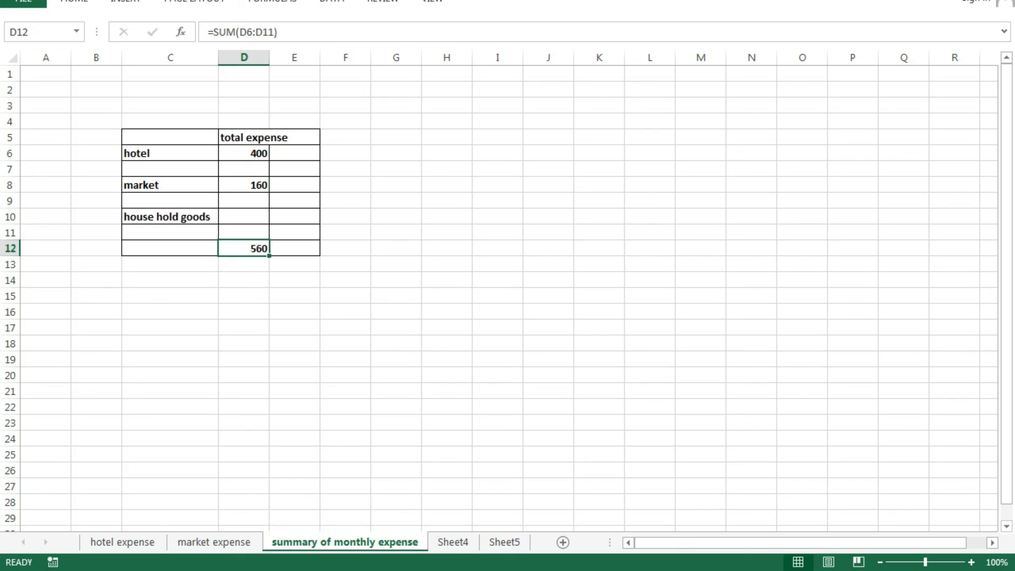
- Set the onion cost in E10 of market expense to 200, giving market 310 and total 710
left_click(214, 542)
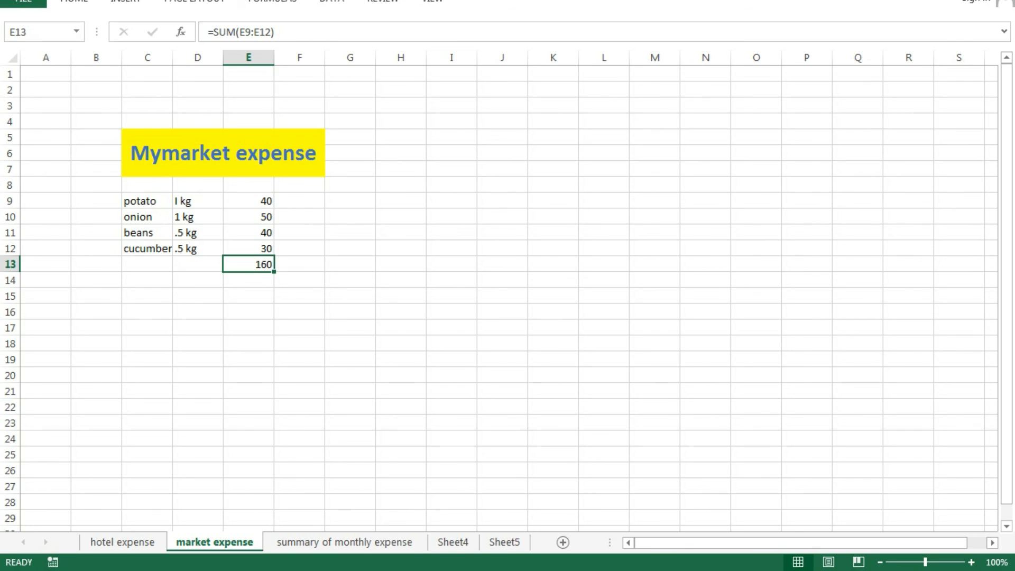
left_click(249, 217)
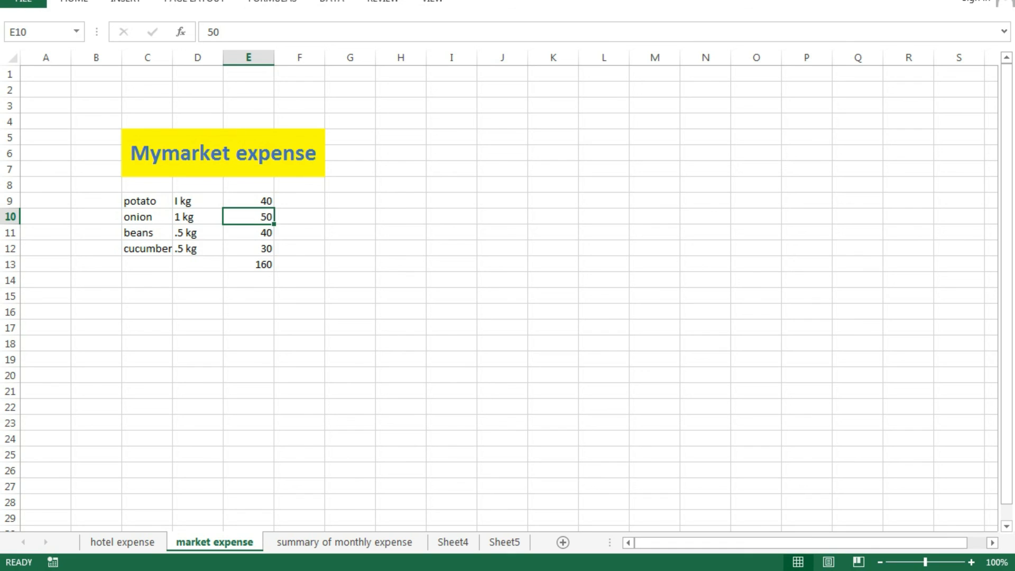
type("200")
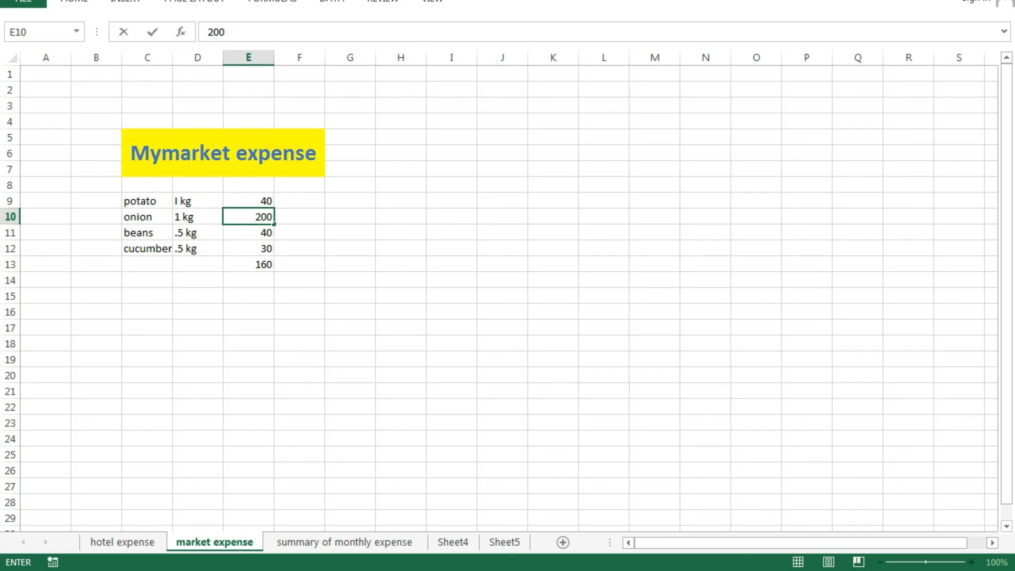
left_click(401, 265)
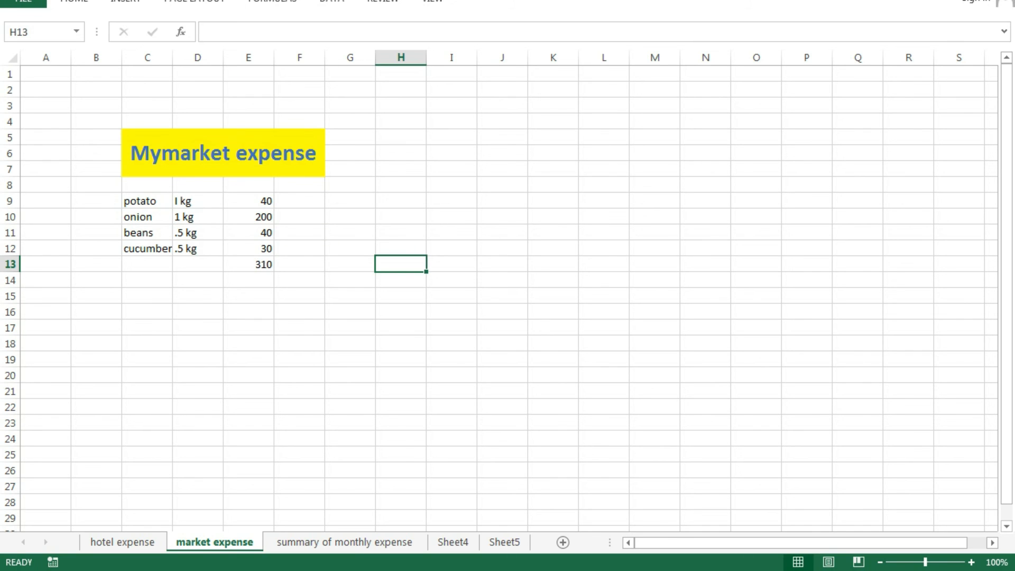
left_click(345, 542)
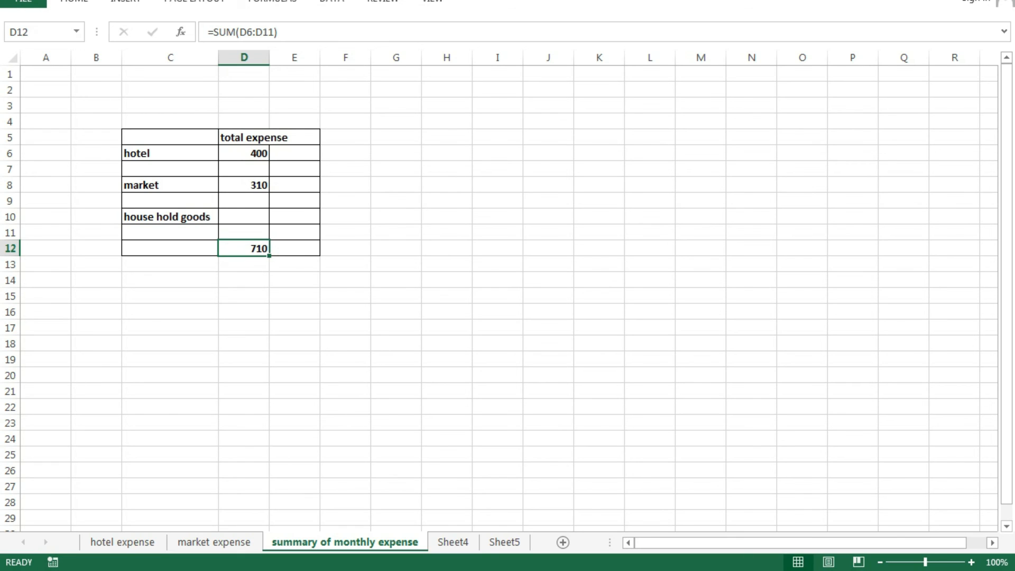
left_click(243, 279)
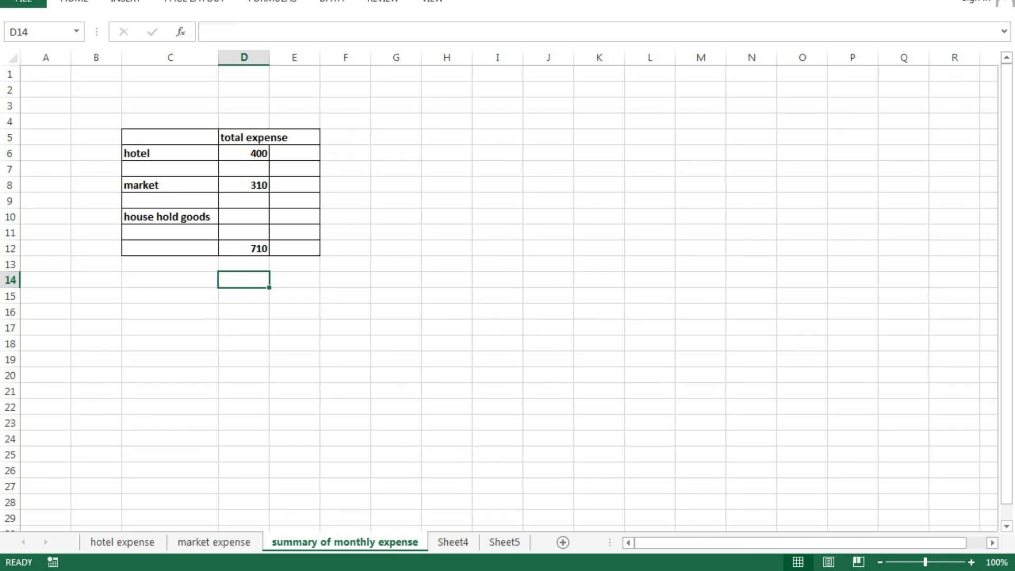
left_click(295, 359)
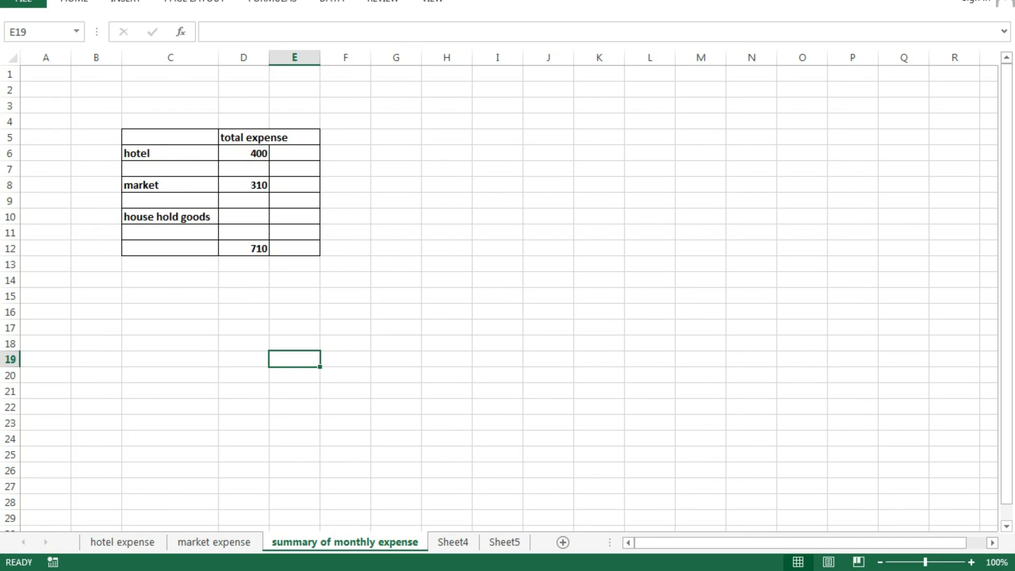
- Create a blank workbook, Book4, and move its window beside the summary table
left_click(23, 2)
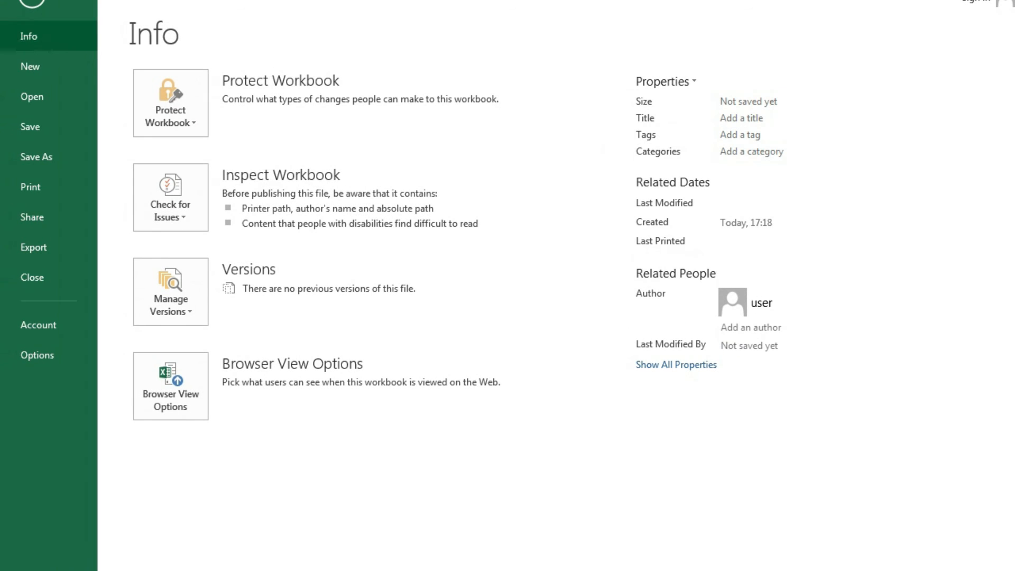
left_click(30, 66)
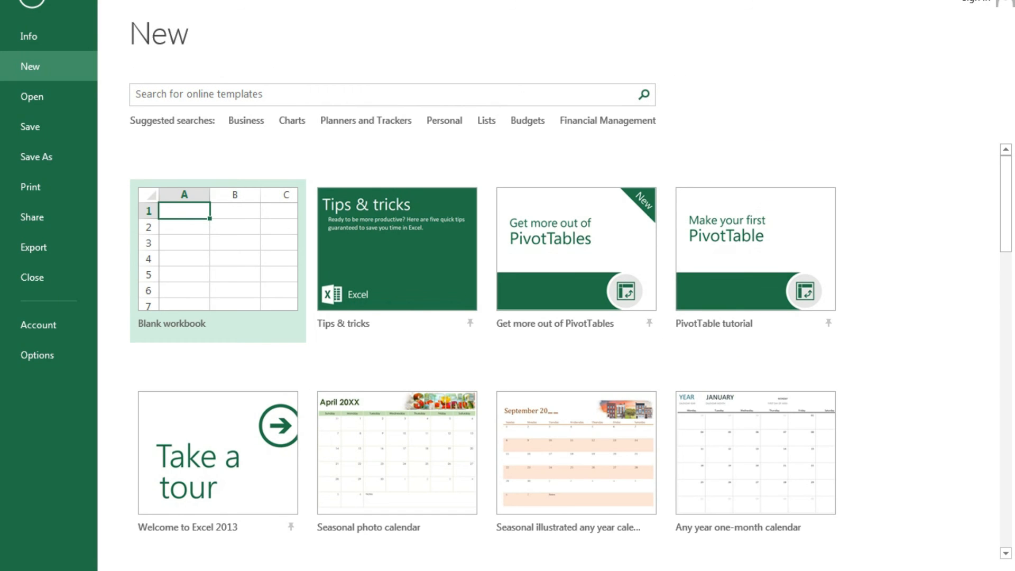
left_click(218, 261)
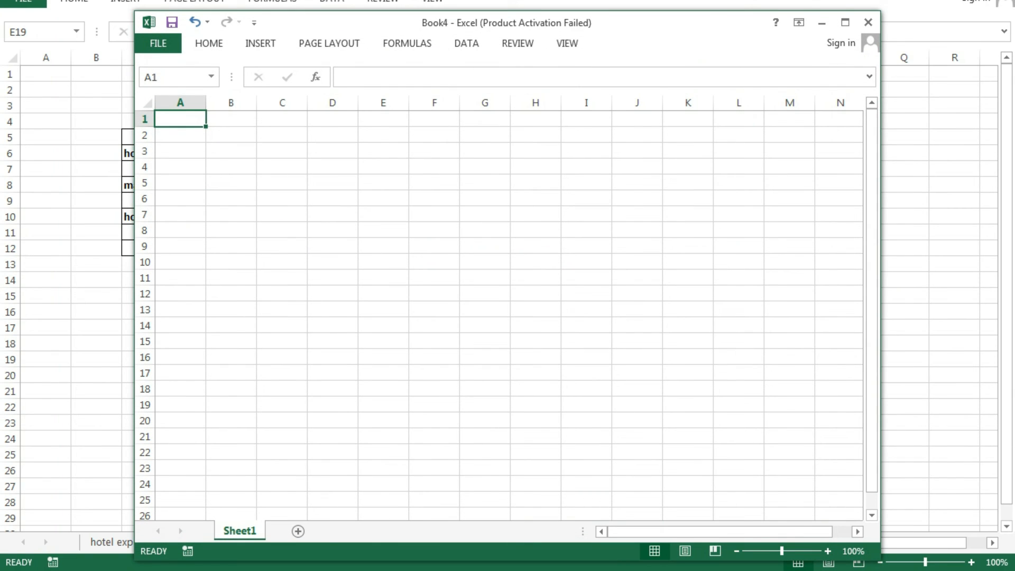
left_click(384, 214)
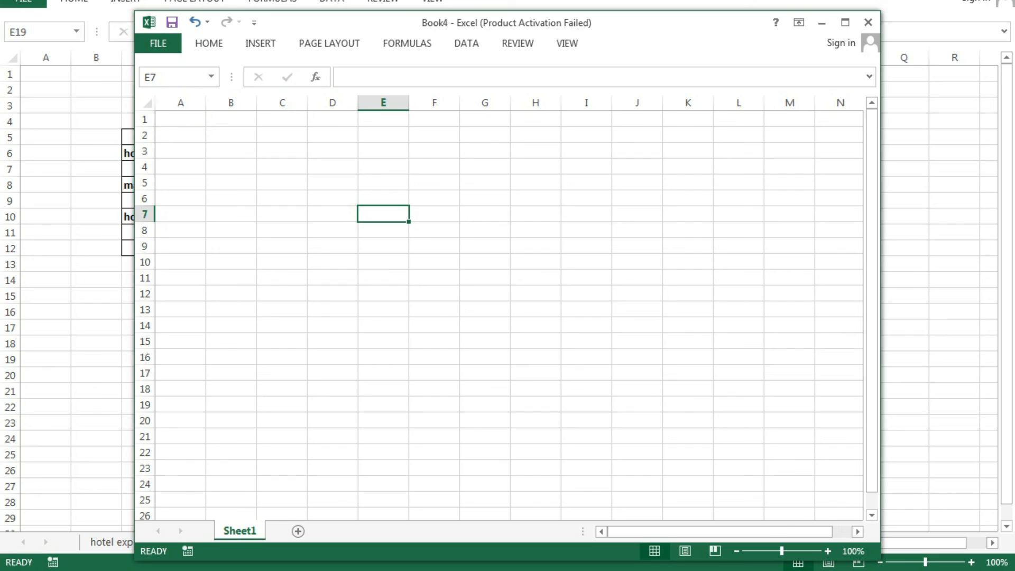
left_click_drag(507, 22, 601, 121)
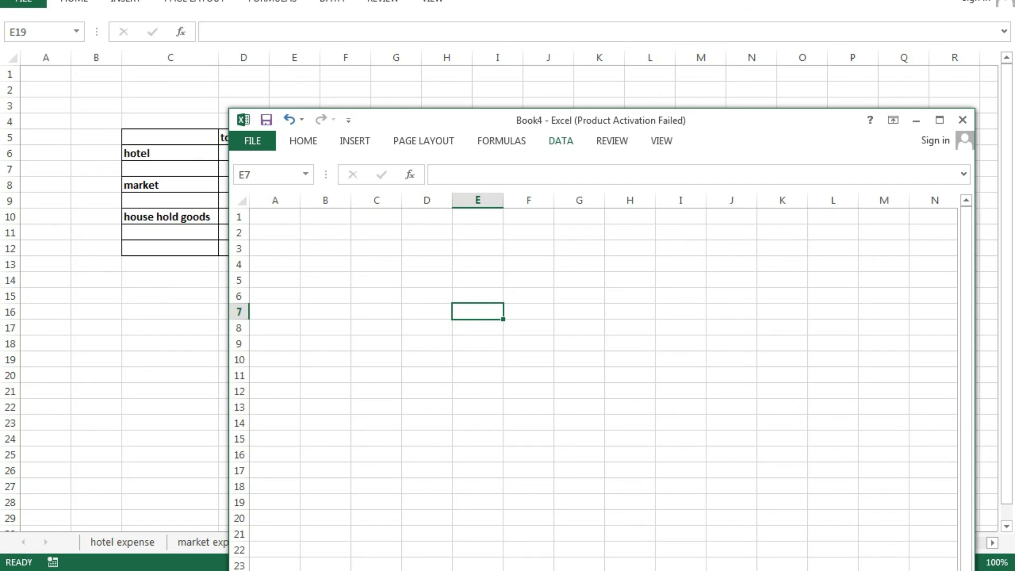
left_click_drag(601, 121, 786, 87)
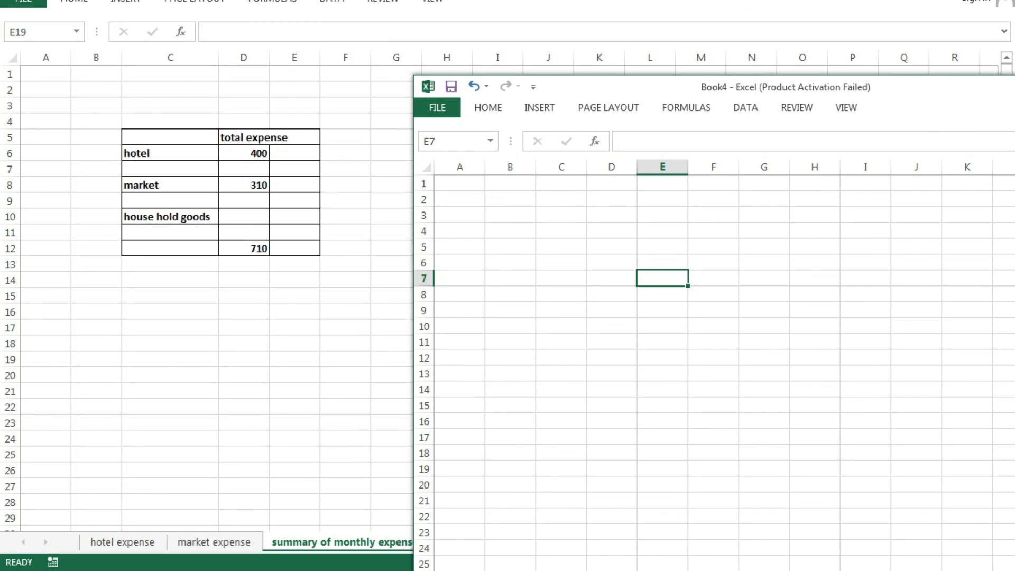
- In Book4's D7, enter ='[Book3]summary of monthly expense'!$D$12 so it shows 710
left_click(612, 278)
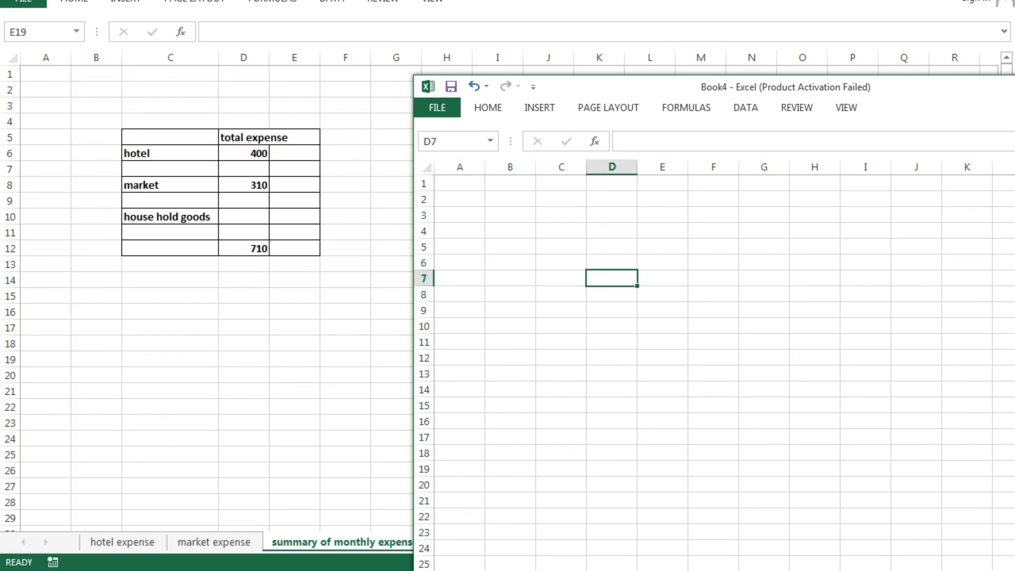
type("=")
left_click(243, 248)
left_click(244, 249)
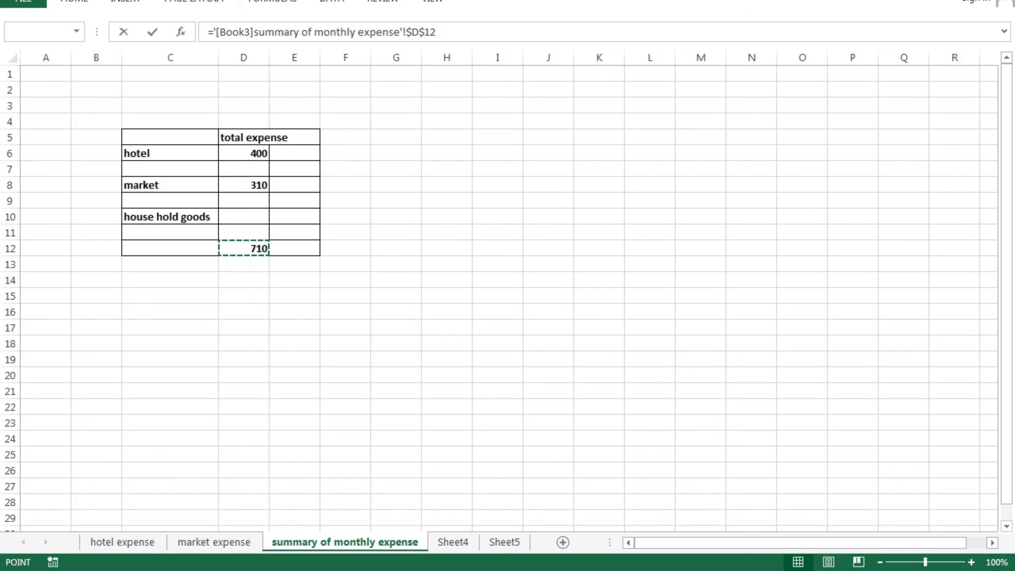
key("Return")
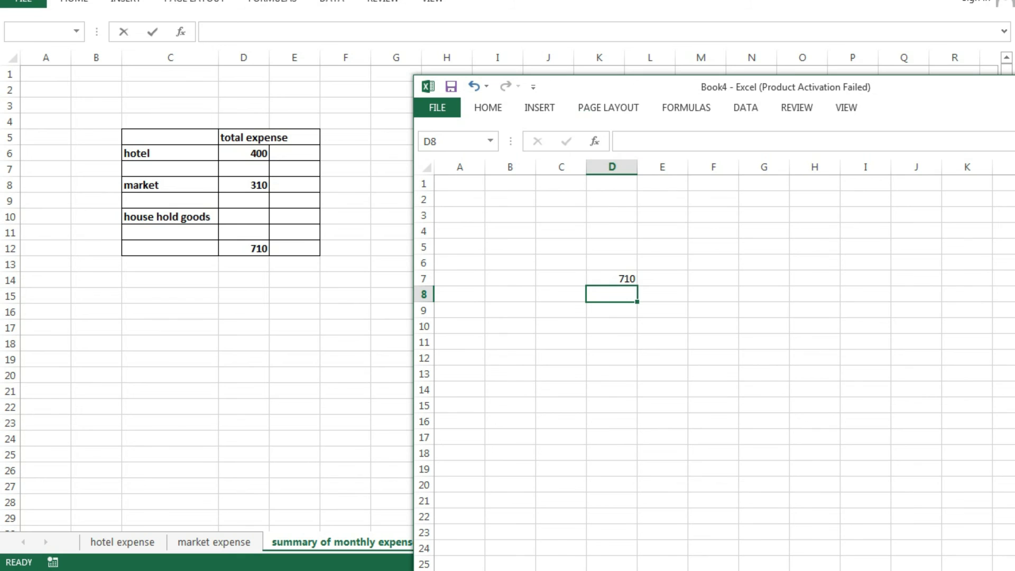
left_click_drag(582, 86, 606, 59)
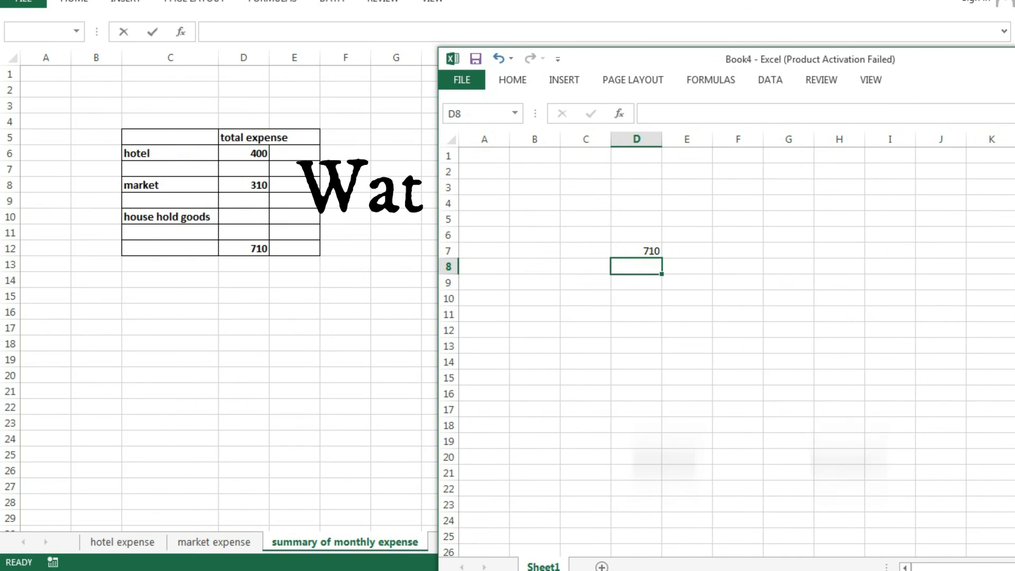